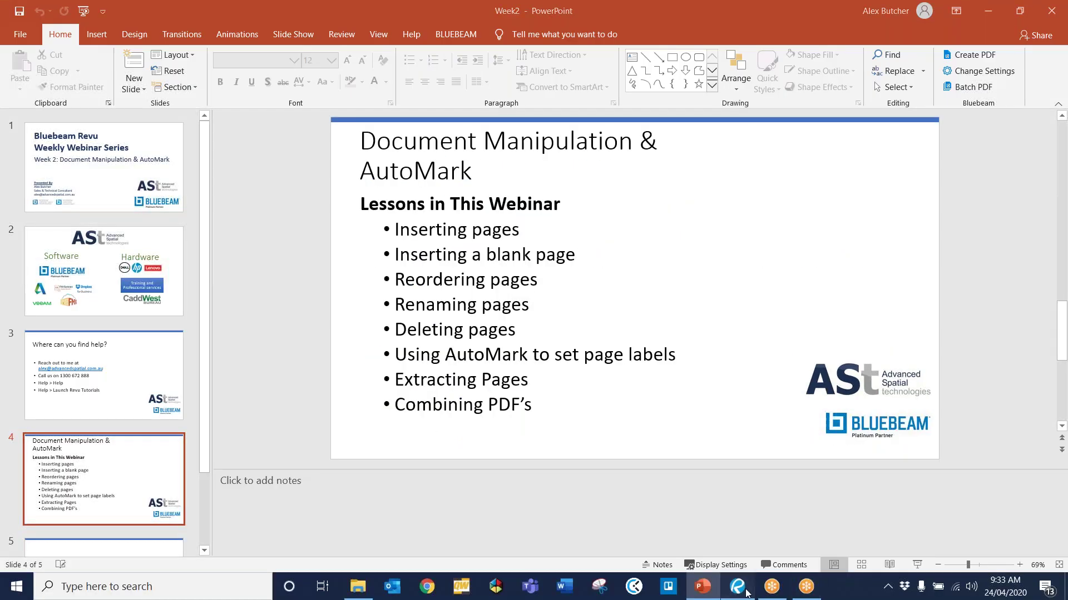
# - Bring Revu to the front, browse the Document Manipulation thumbnails, and open the Help menu
pyautogui.click(746, 592)
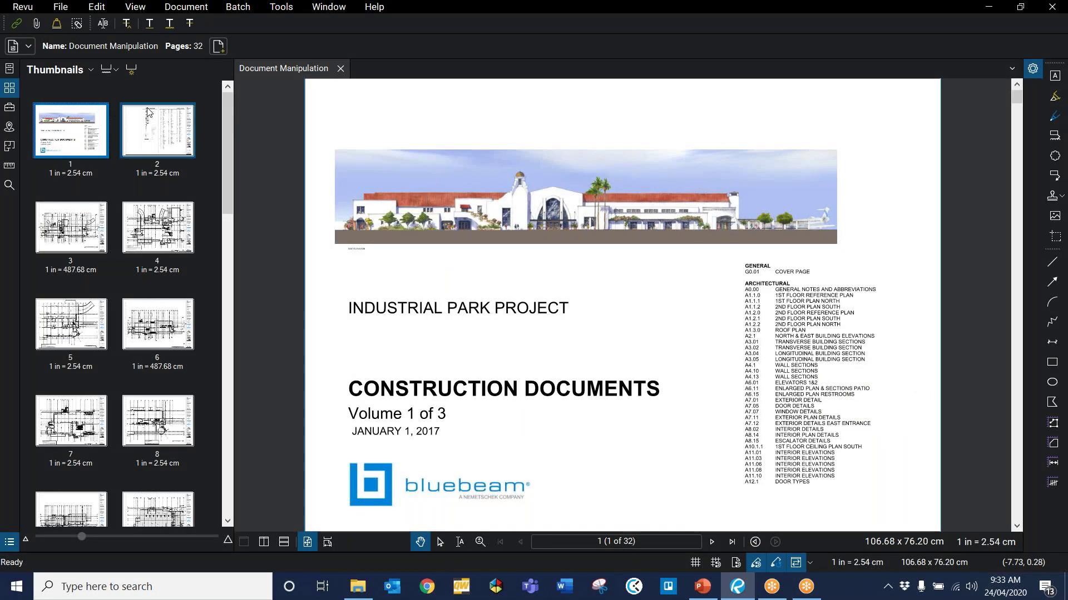
pyautogui.scroll(-10, 139, 270)
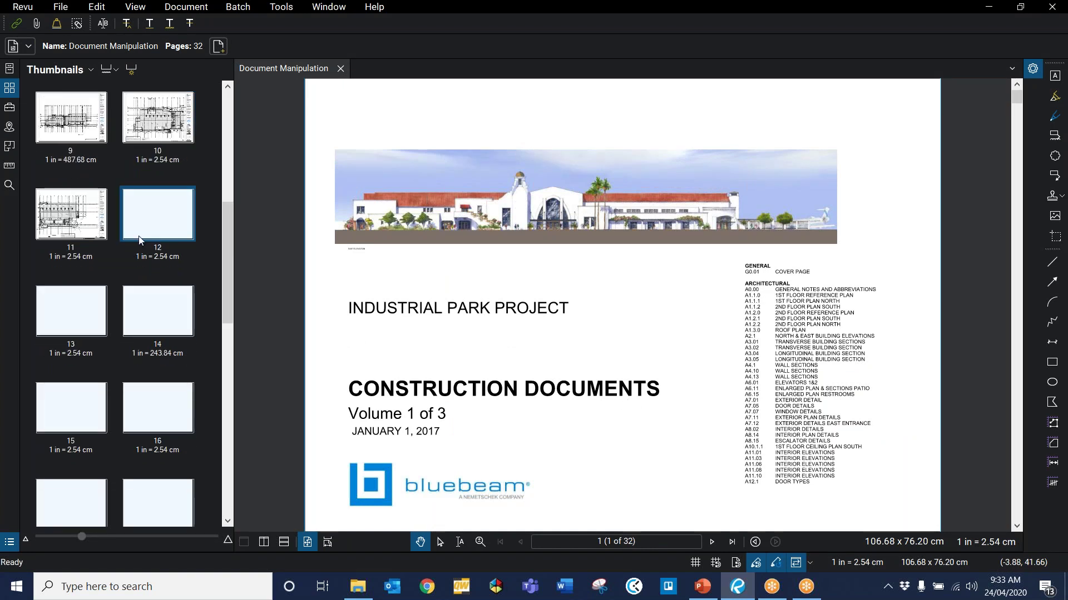
pyautogui.scroll(-2, 184, 398)
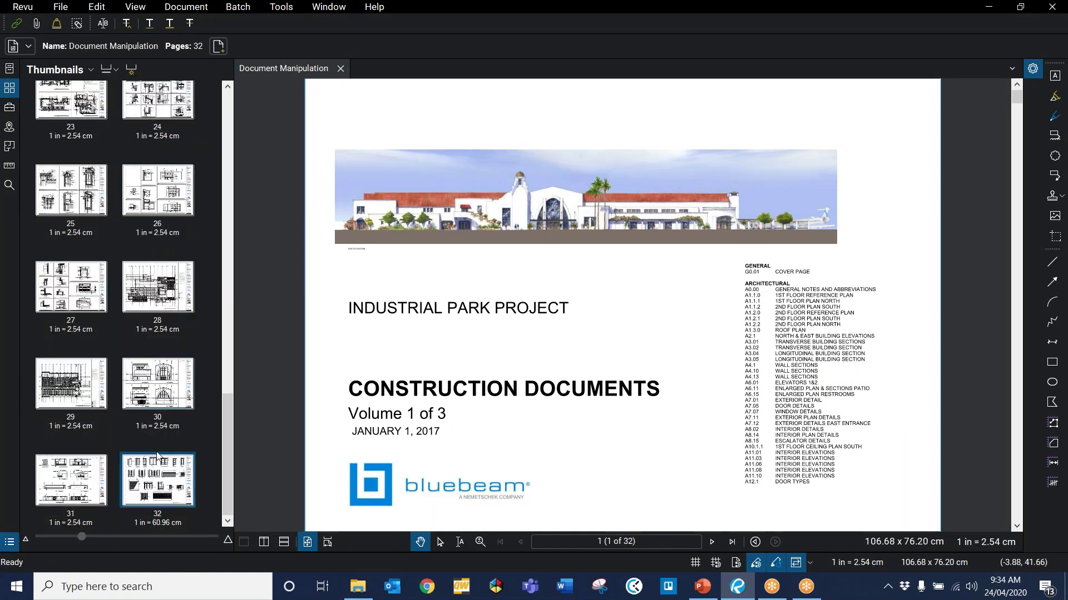
pyautogui.scroll(8, 184, 458)
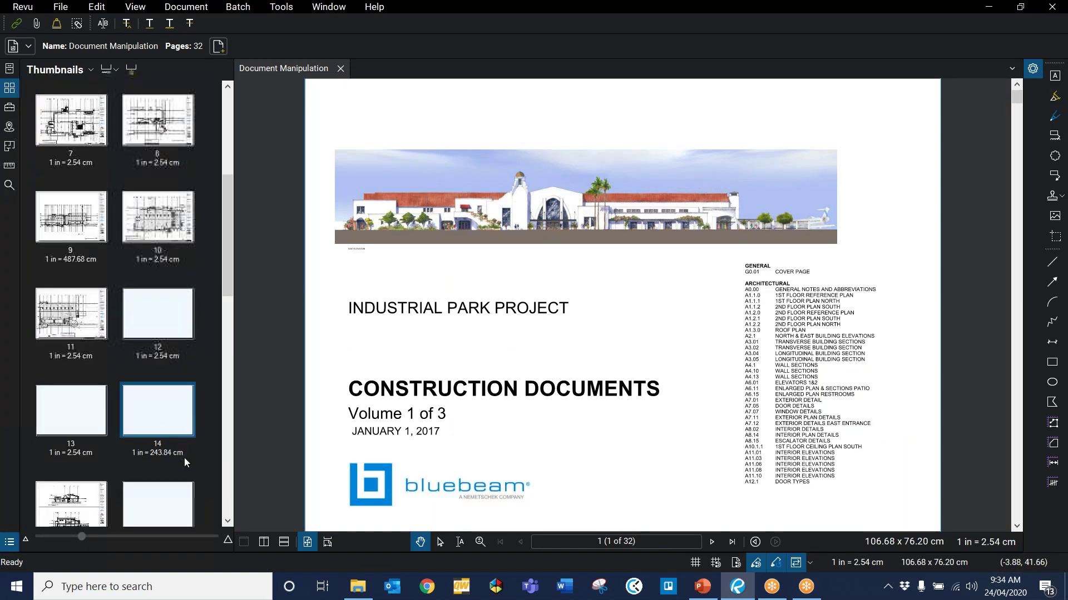
pyautogui.scroll(3, 205, 131)
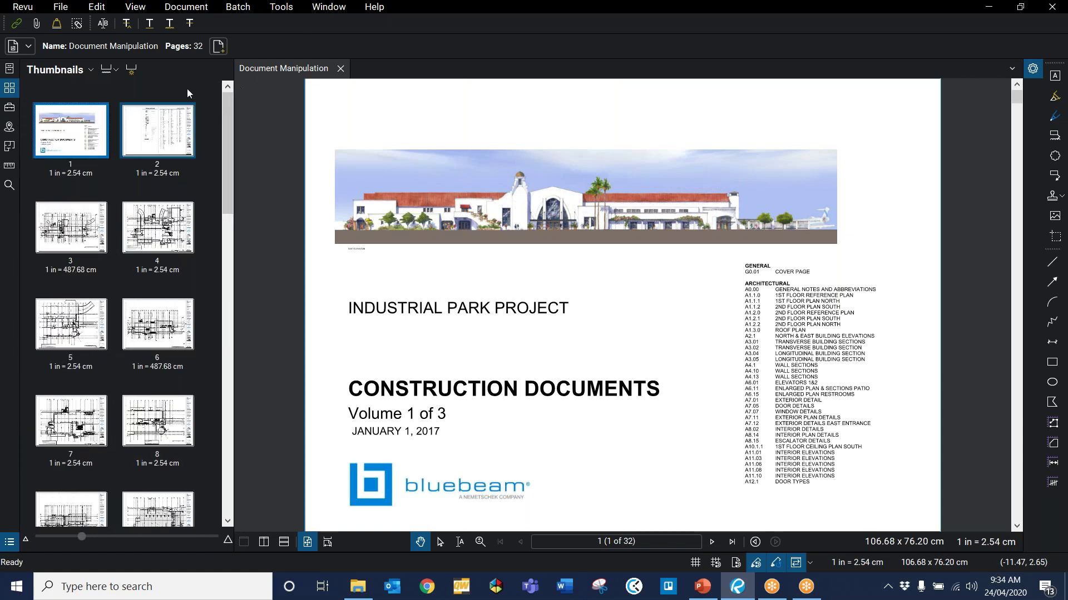
pyautogui.click(369, 11)
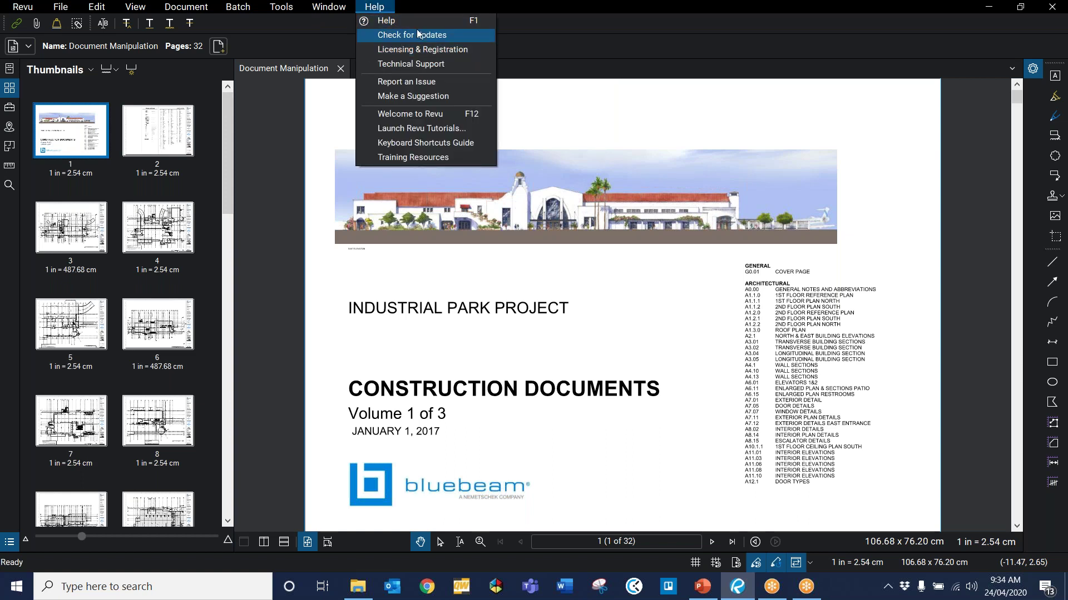
pyautogui.click(453, 129)
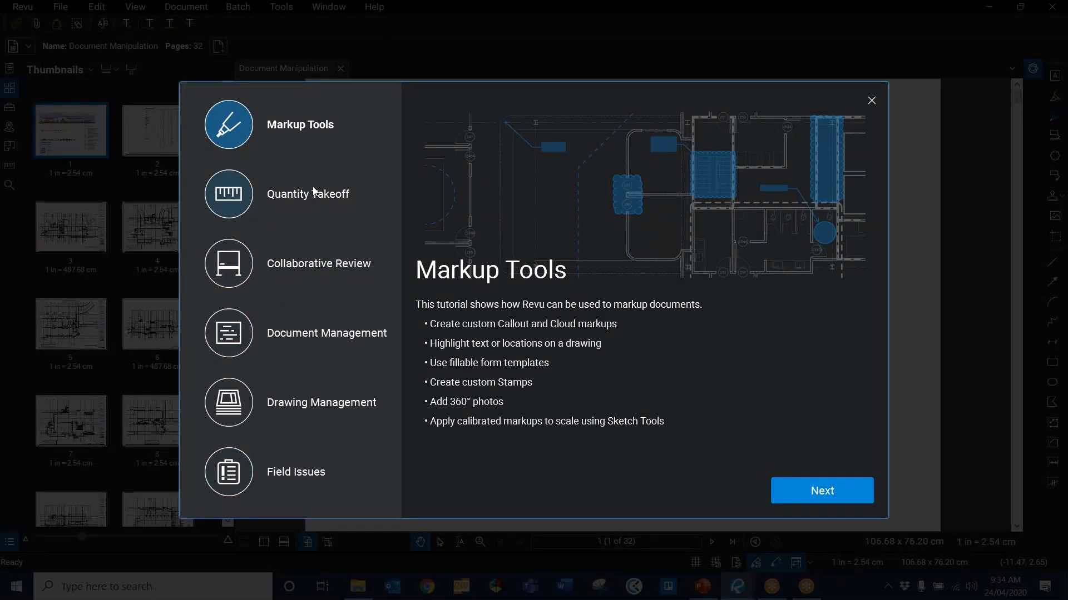
pyautogui.click(252, 408)
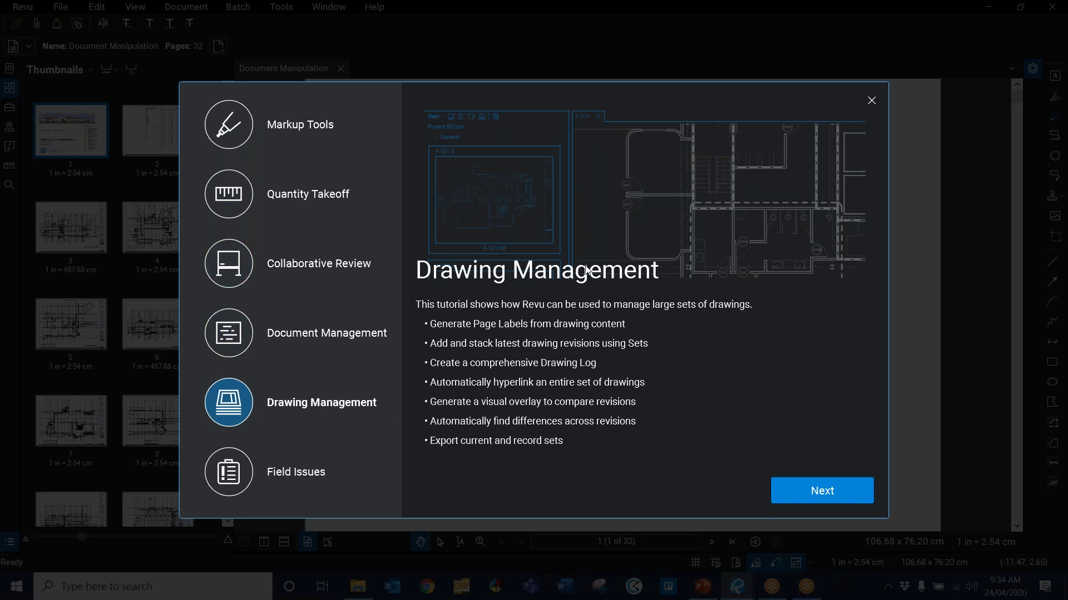
pyautogui.click(871, 100)
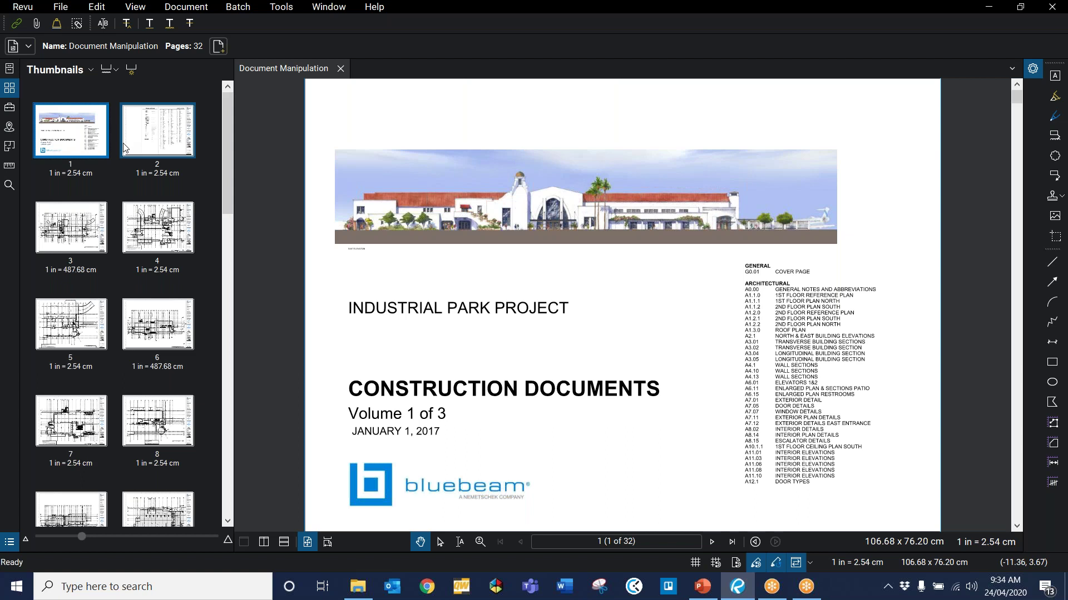
pyautogui.click(180, 7)
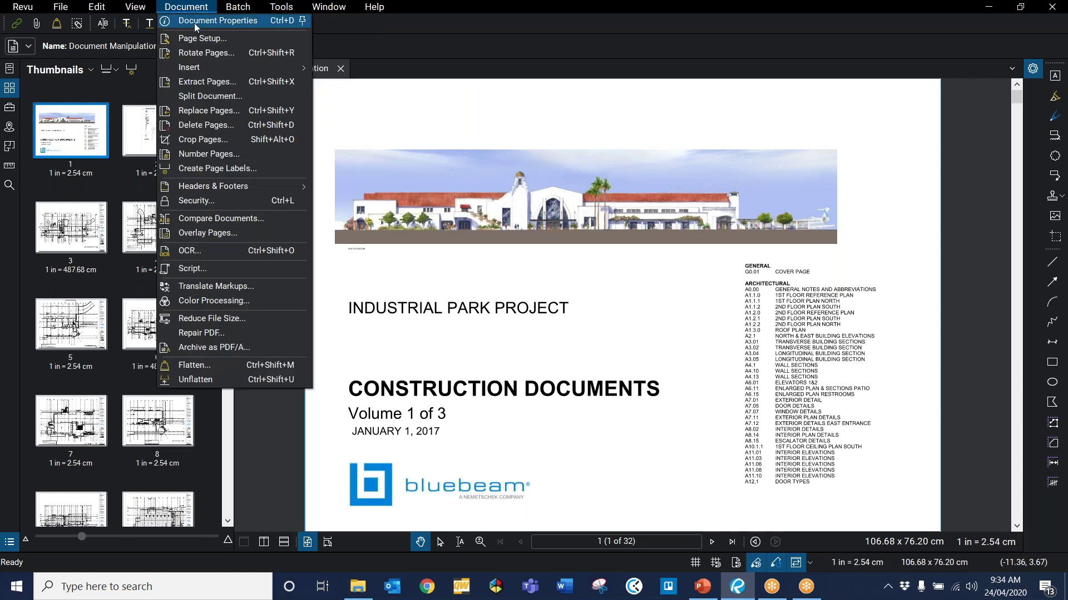
pyautogui.moveTo(207, 71)
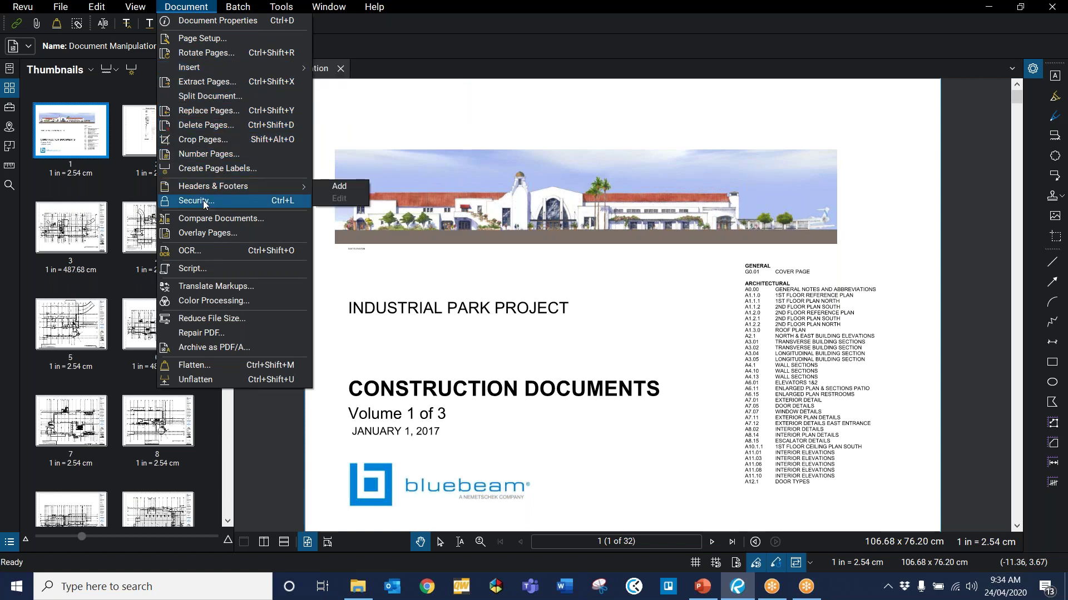
pyautogui.click(185, 7)
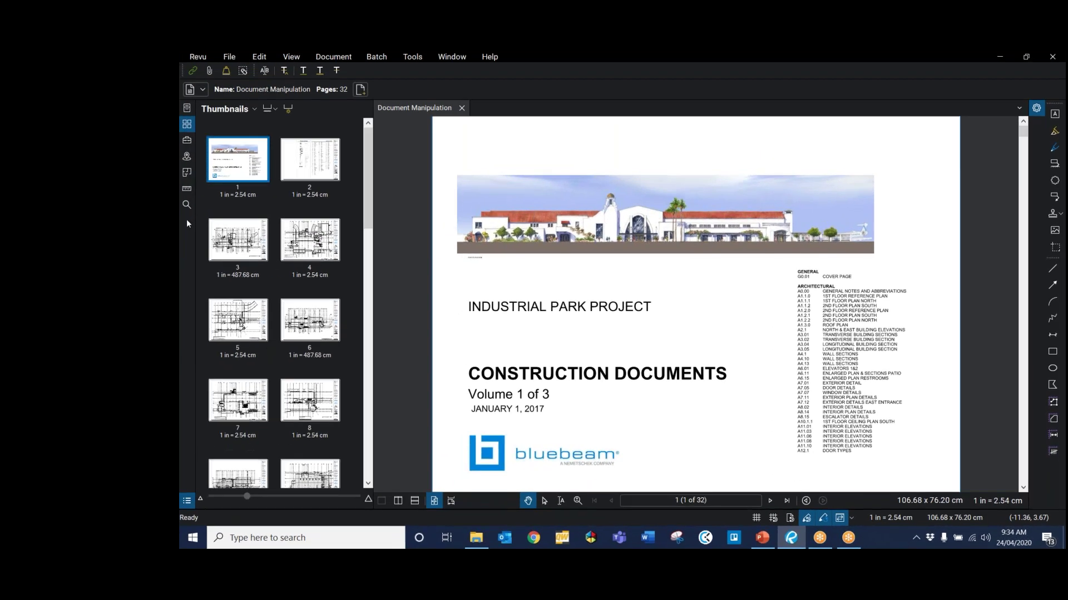
# - Show the Thumbnails panel from the panel bar's Show menu
pyautogui.rightClick(10, 203)
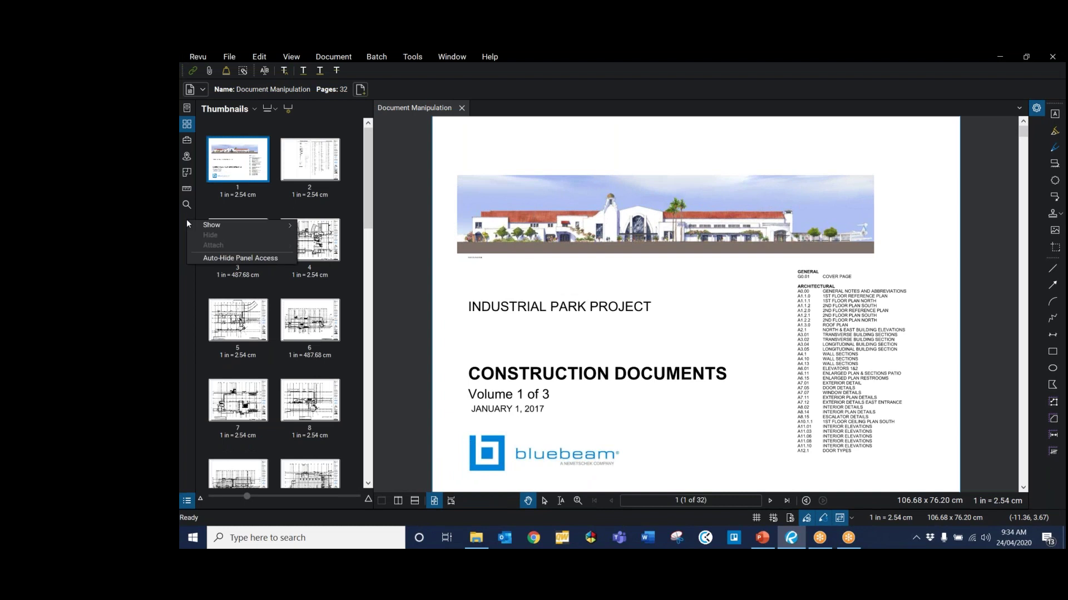
pyautogui.moveTo(234, 225)
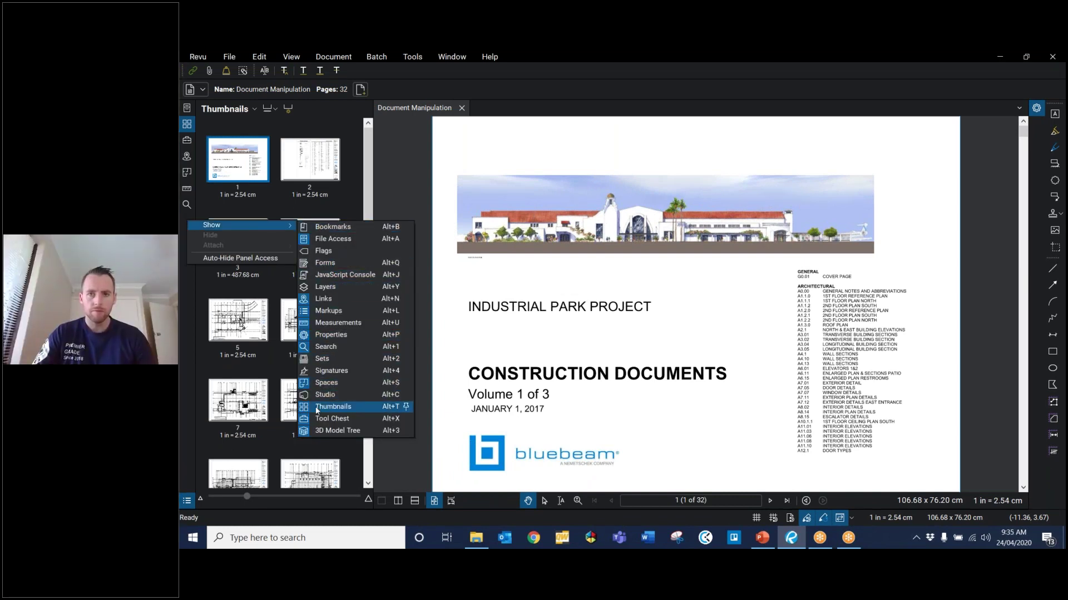
pyautogui.click(182, 309)
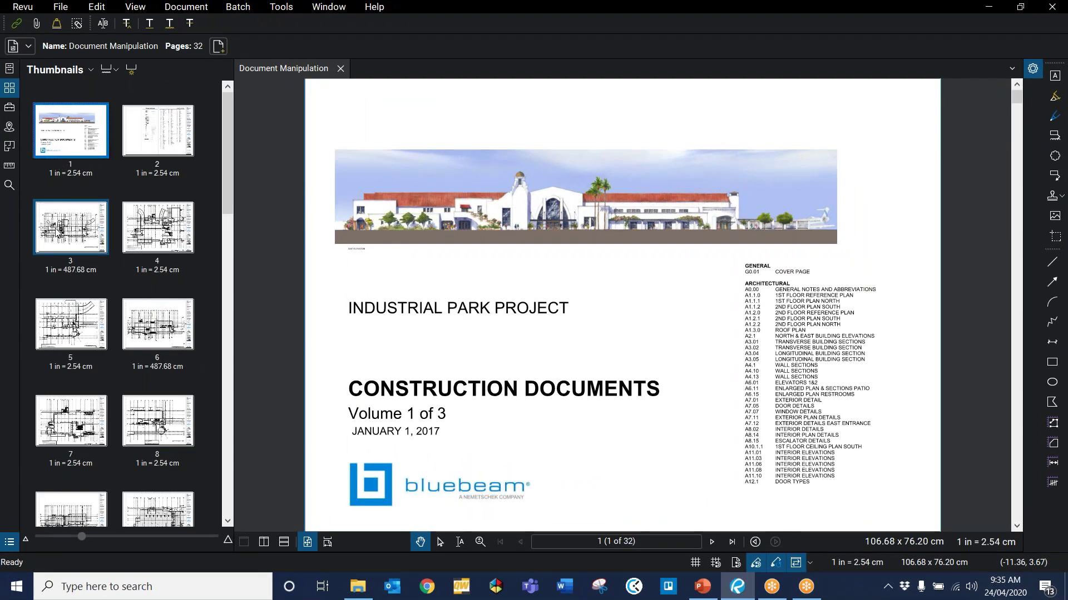
# - Insert a landscape blank page after the last page of Document Manipulation as page 33
pyautogui.rightClick(86, 126)
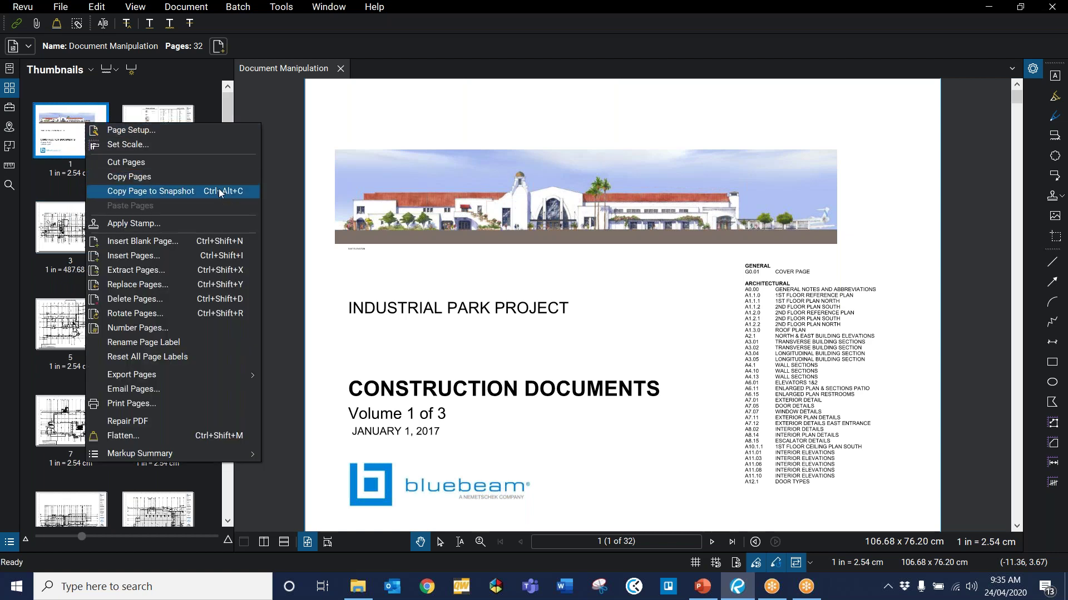
pyautogui.click(196, 239)
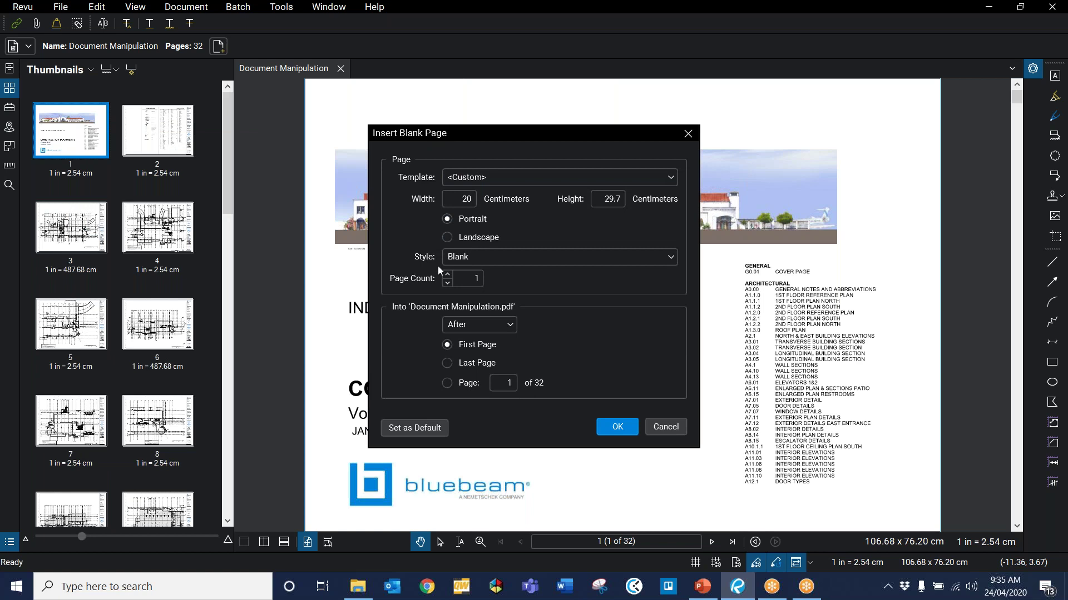
pyautogui.click(451, 364)
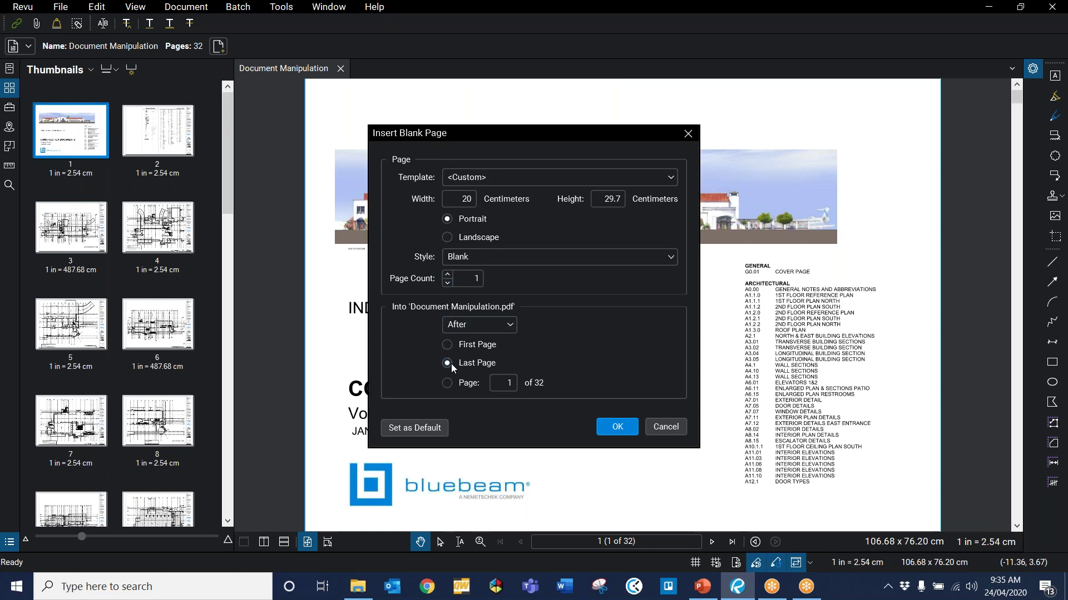
pyautogui.click(500, 326)
pyautogui.click(632, 342)
pyautogui.click(447, 238)
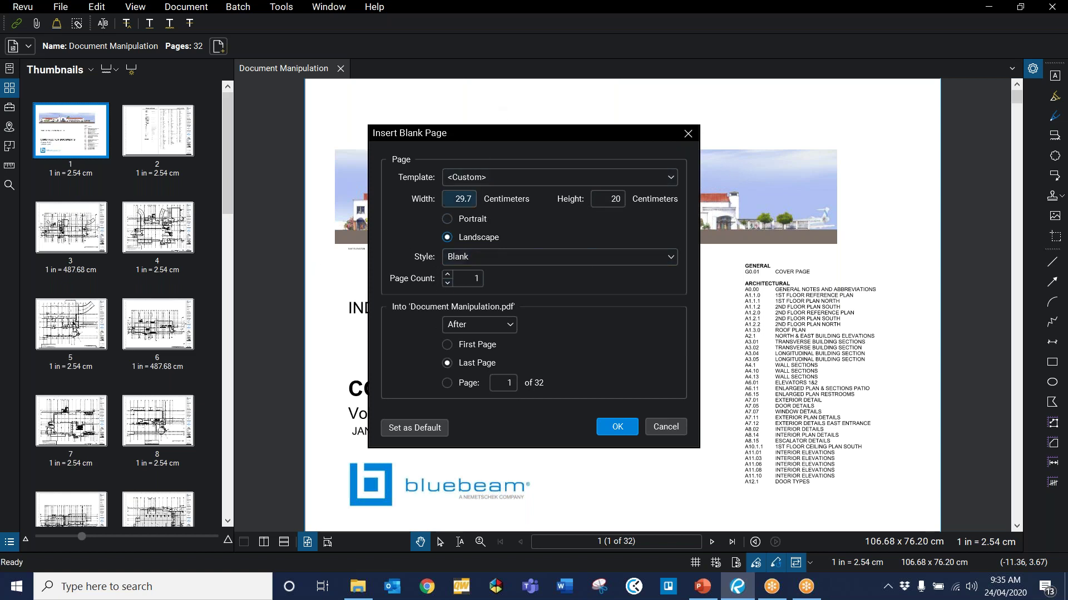
pyautogui.click(615, 428)
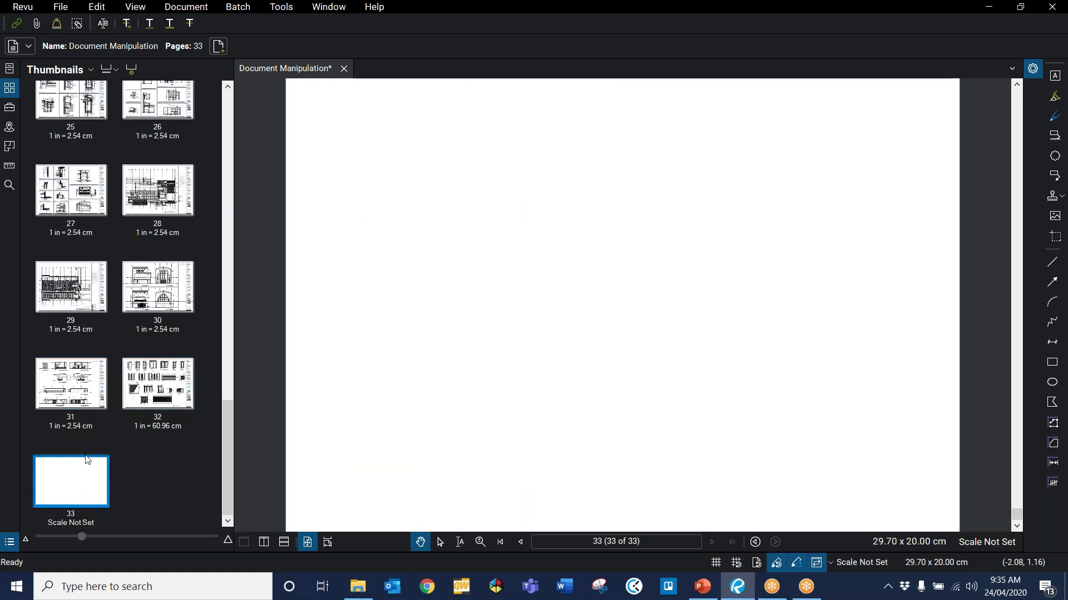
# - Open Compare REV 1.pdf in Revu and copy its floor-plan sheet
pyautogui.scroll(-1, 673, 315)
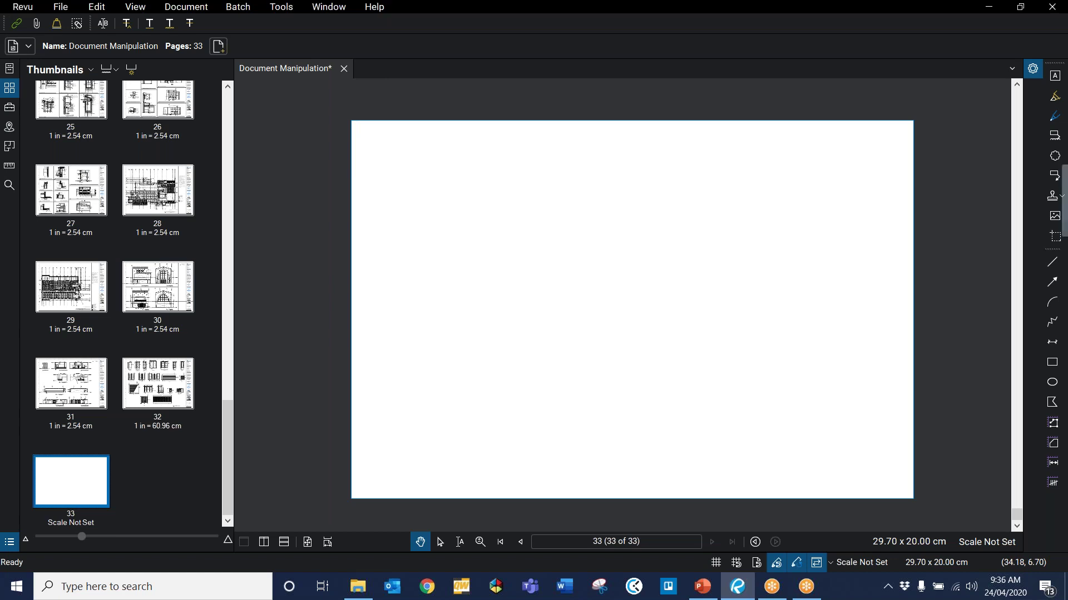
pyautogui.moveTo(378, 70); pyautogui.dragTo(383, 71)
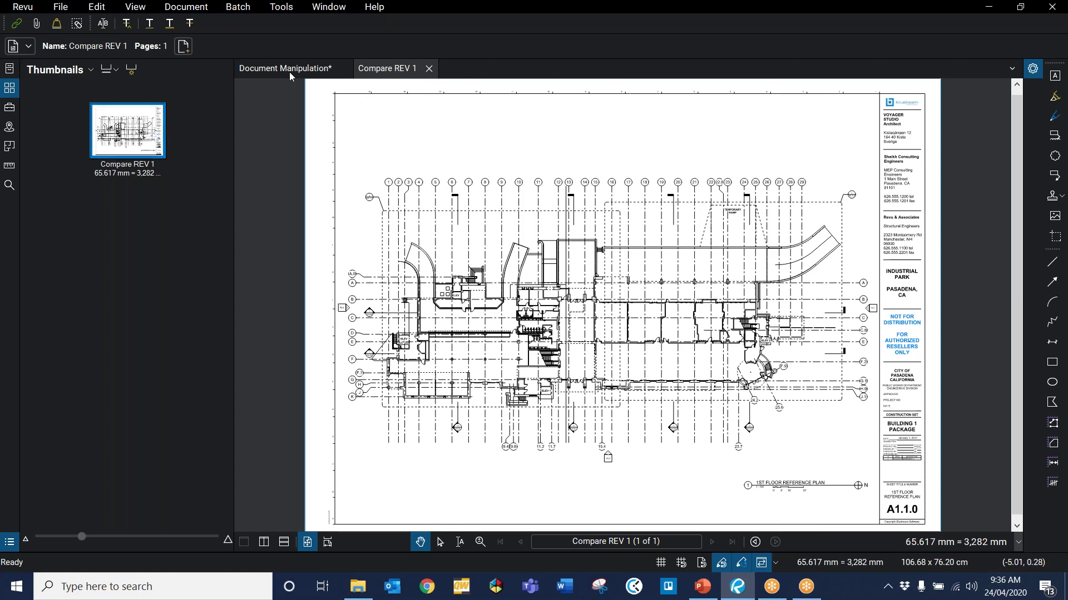
pyautogui.rightClick(139, 133)
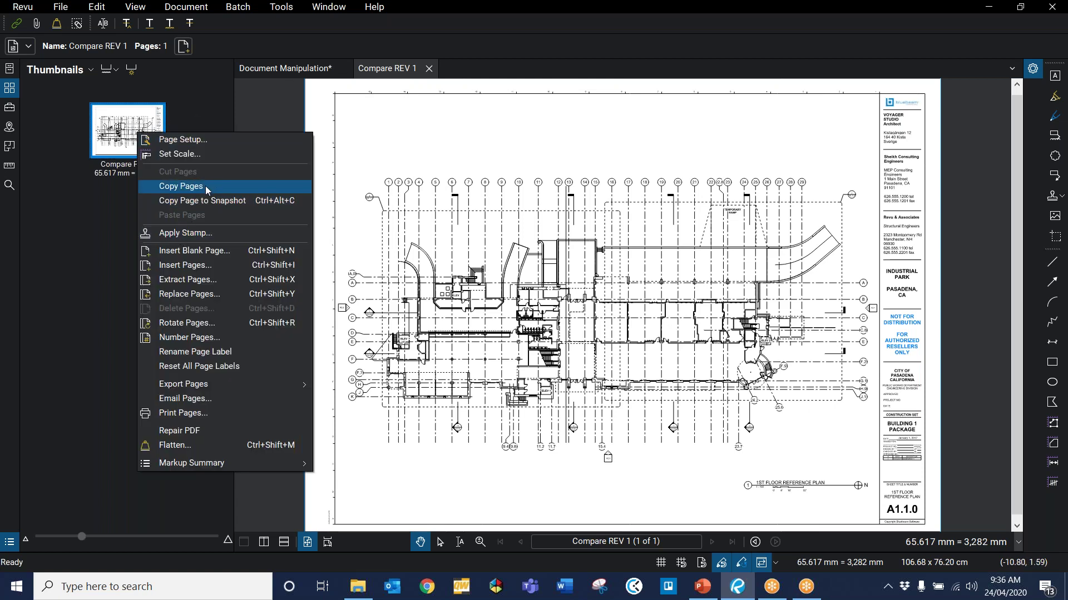
pyautogui.click(181, 186)
# - Paste the copied sheet into Document Manipulation after page 33
pyautogui.click(285, 68)
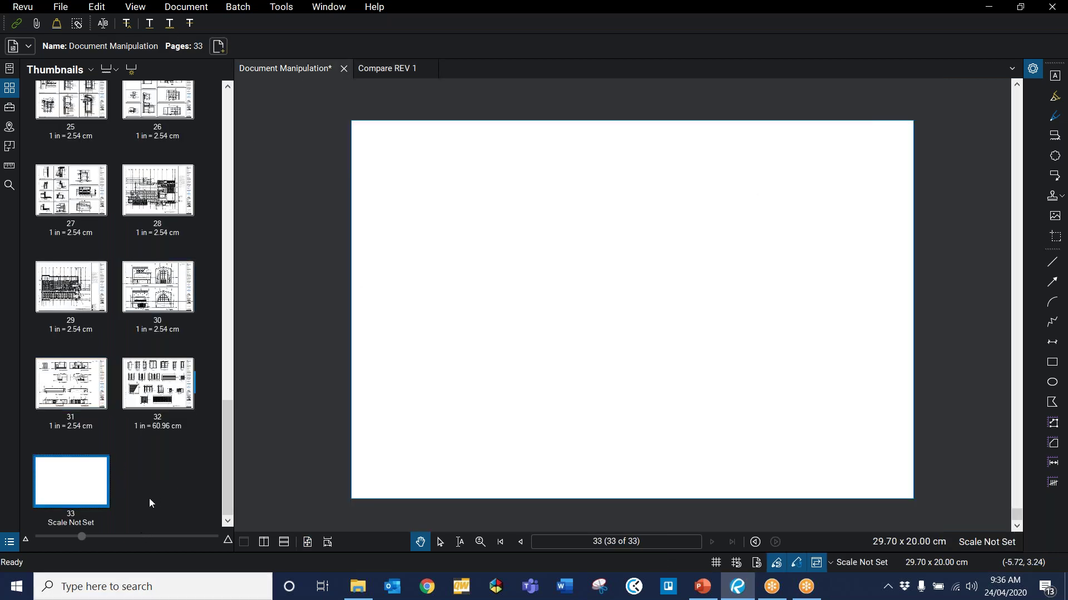
pyautogui.rightClick(162, 477)
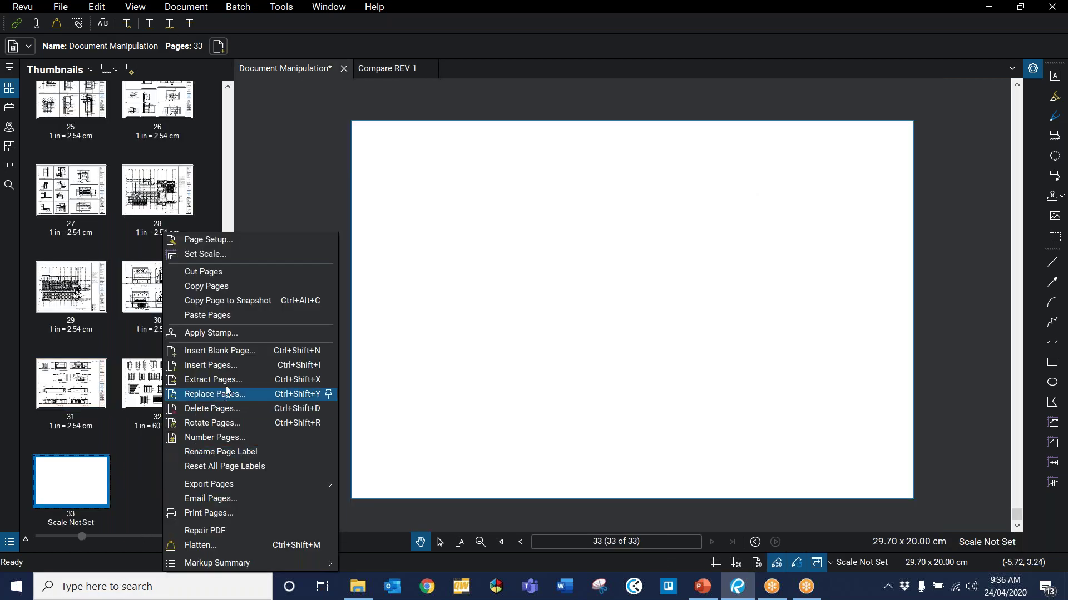
pyautogui.click(243, 315)
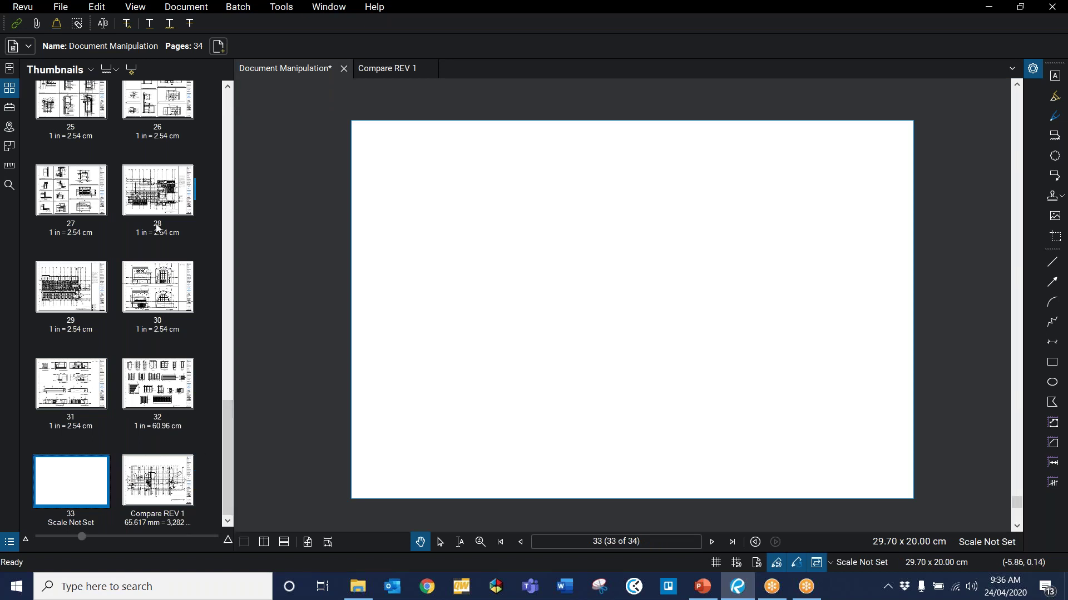
# - Insert the open Compare REV 1 file again after the last page as page 35
pyautogui.rightClick(187, 441)
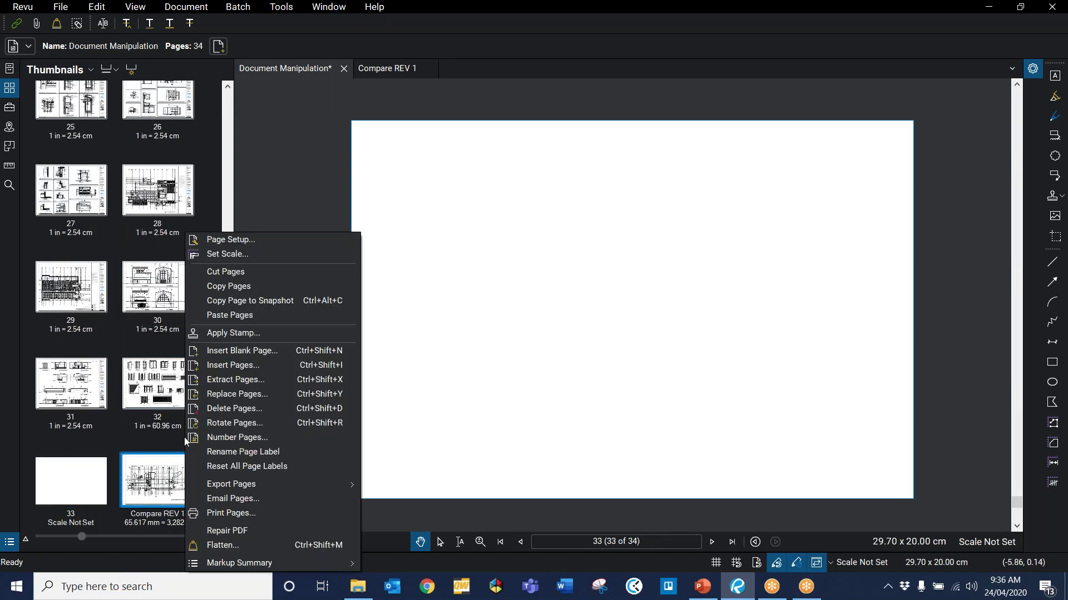
pyautogui.click(276, 365)
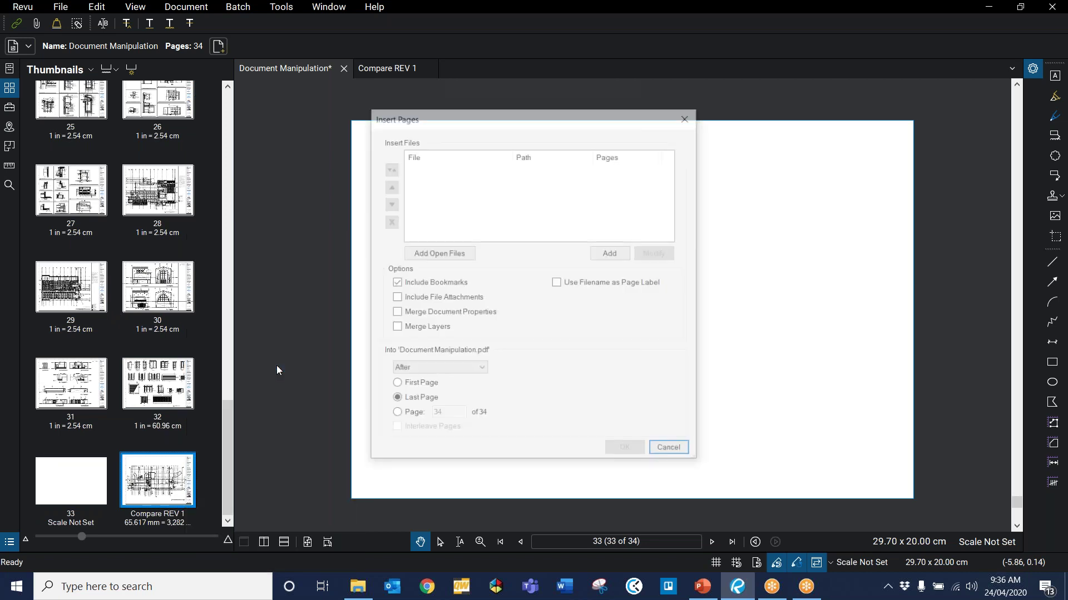
pyautogui.click(435, 254)
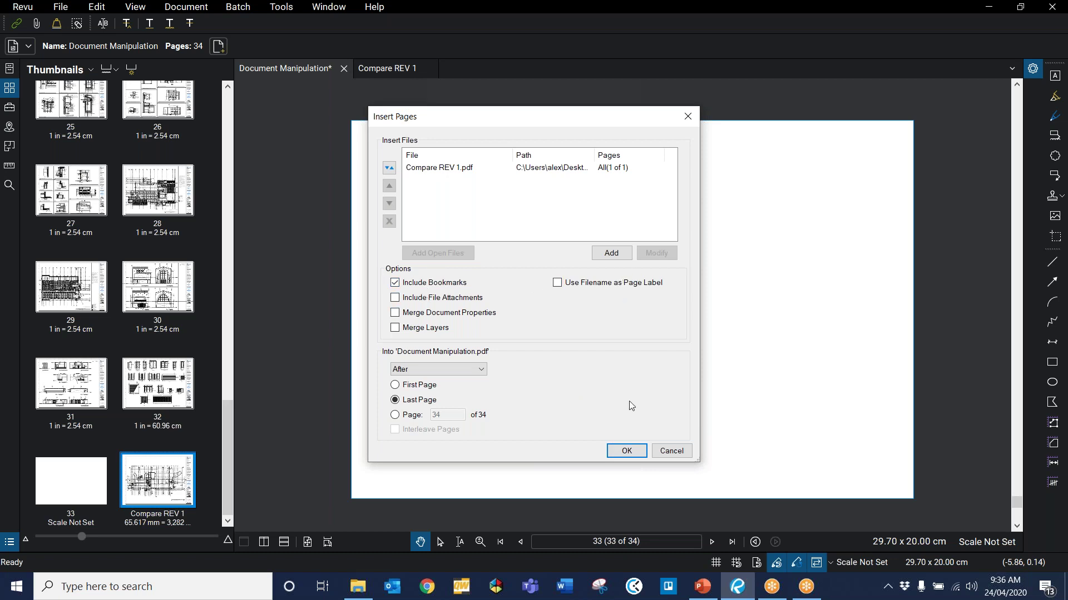
pyautogui.click(628, 451)
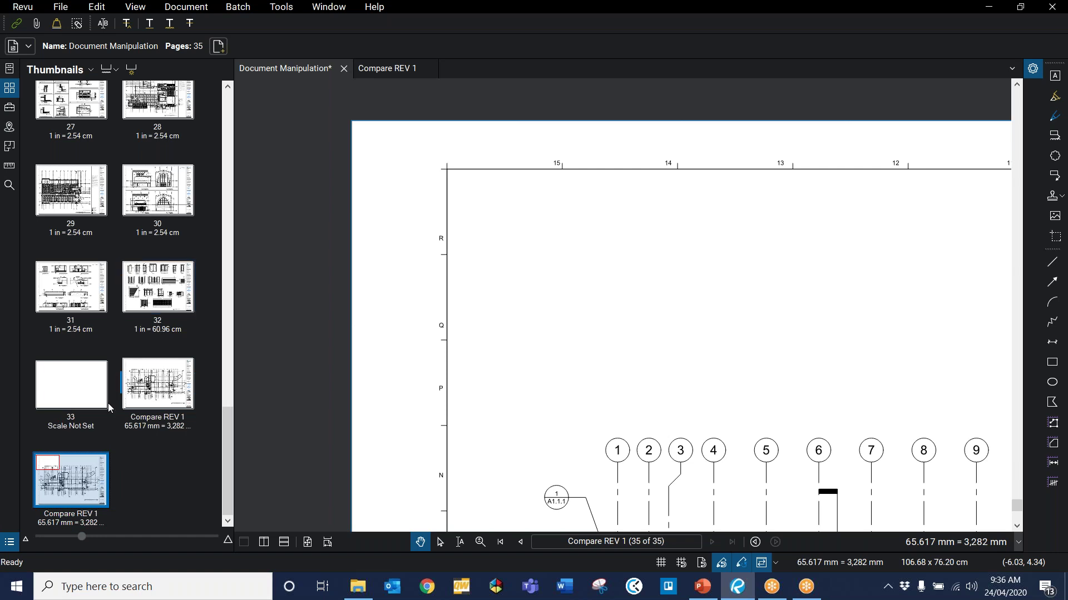
# - Select pages 33–35 in the thumbnails and delete them
pyautogui.click(52, 386)
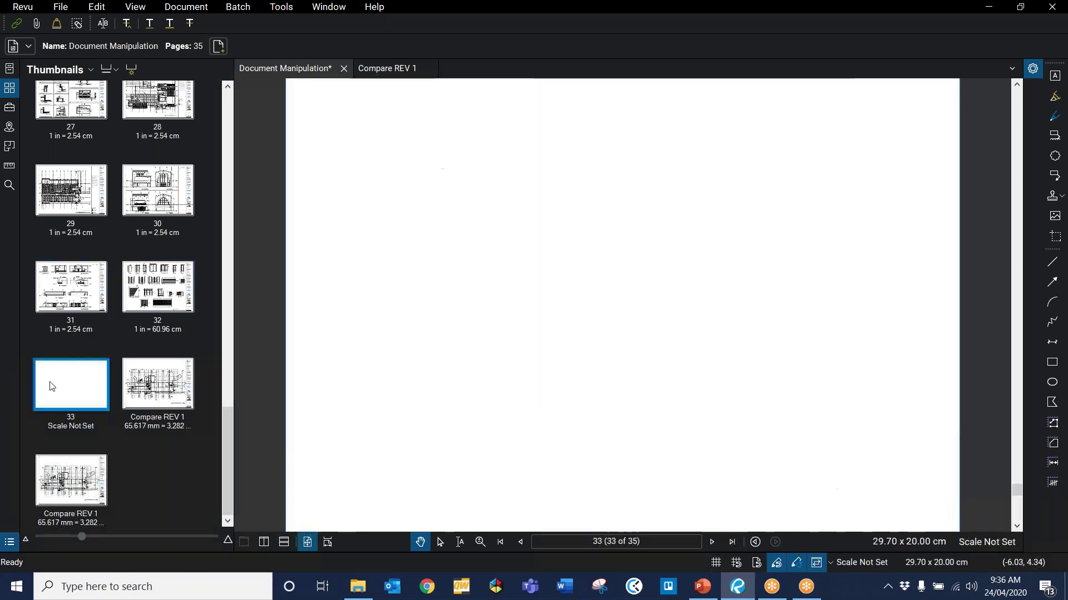
pyautogui.keyDown('shift'); pyautogui.click(55, 497); pyautogui.keyUp('shift')
pyautogui.rightClick(63, 483)
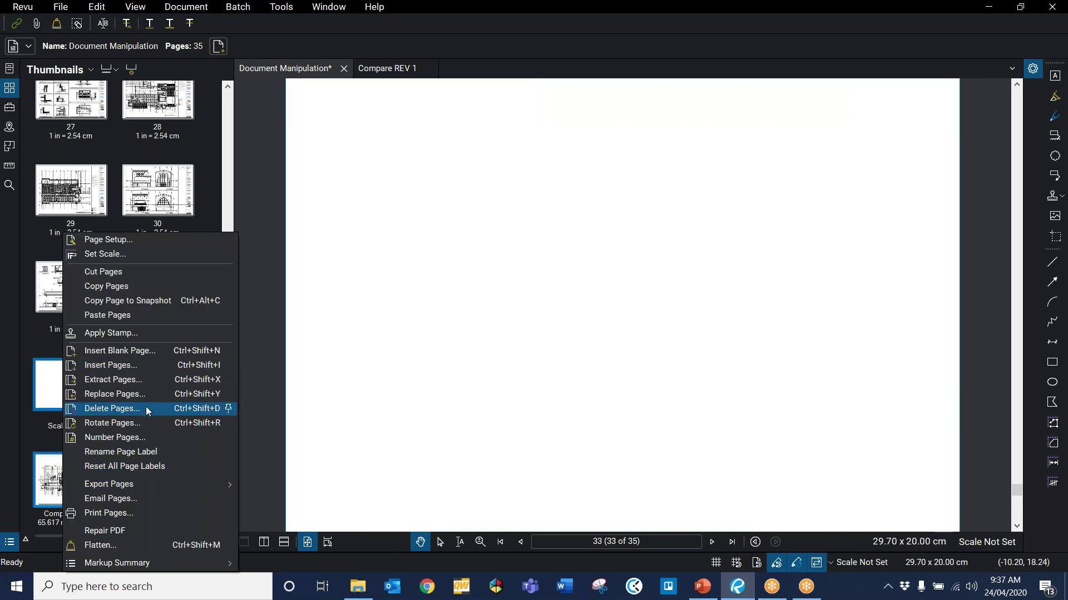
pyautogui.click(112, 409)
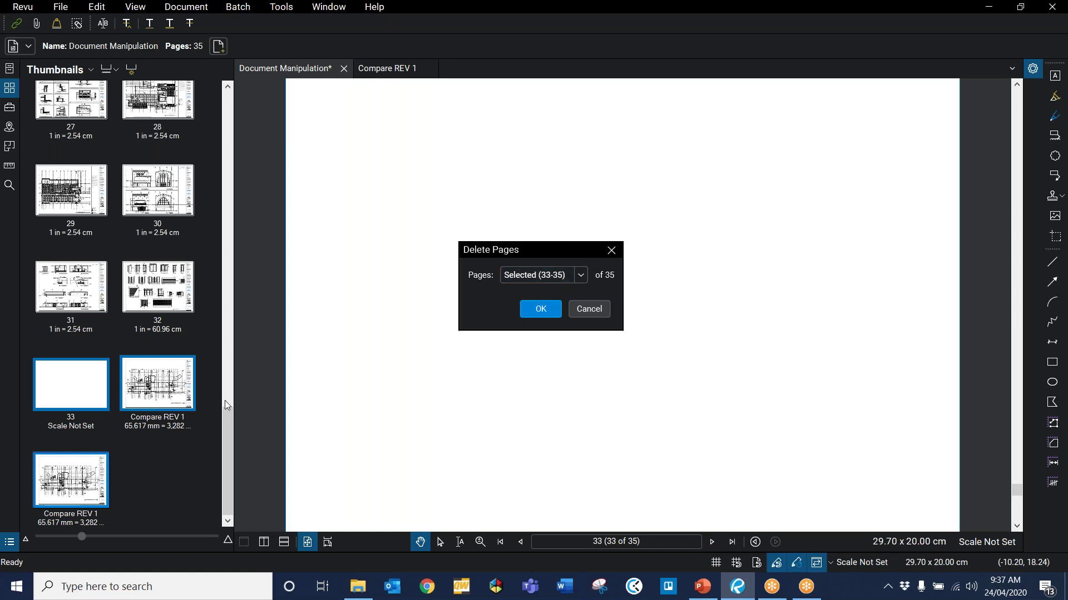
pyautogui.click(586, 274)
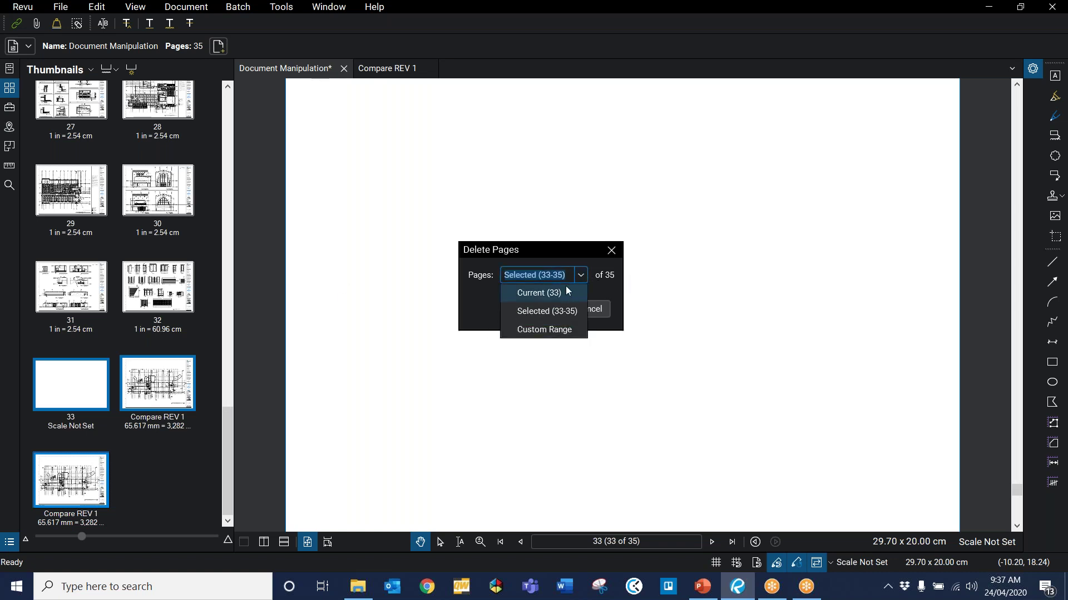
pyautogui.click(581, 275)
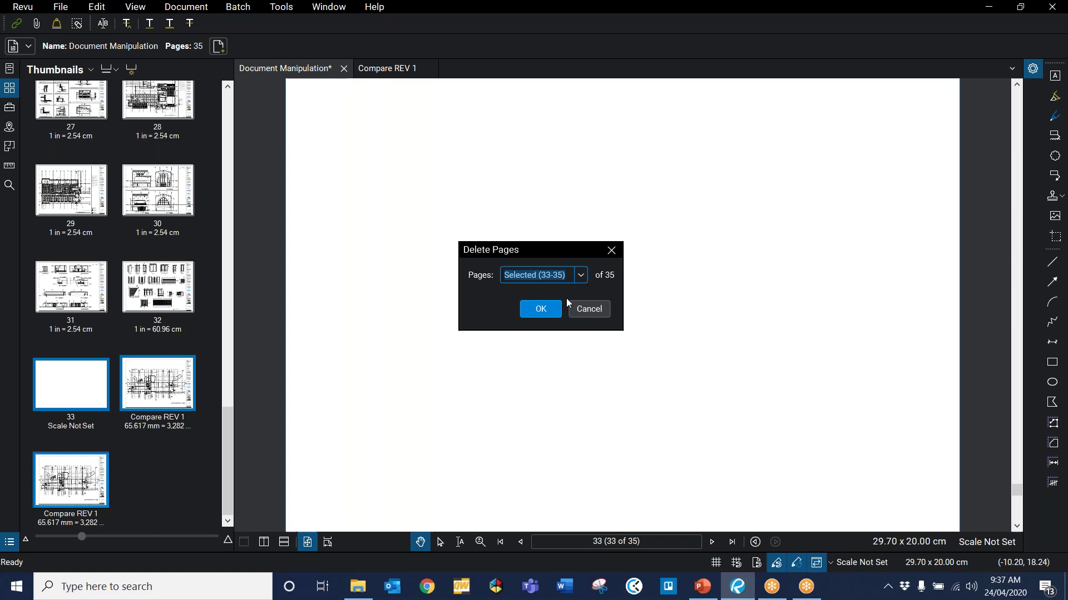
pyautogui.click(527, 311)
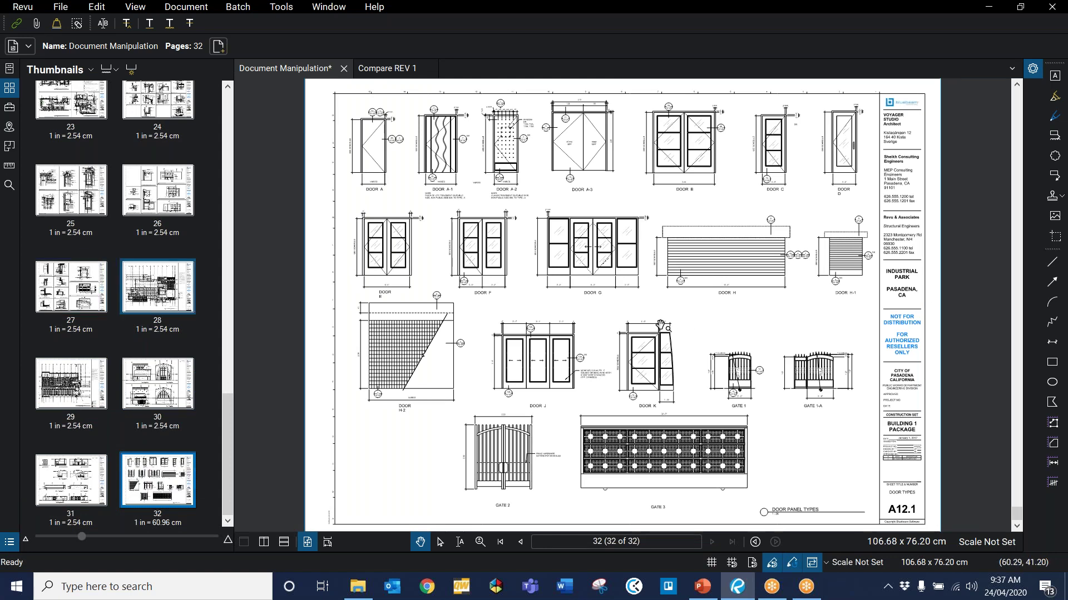
# - Review page 2's title block, then return to the cover sheet on page 1
pyautogui.scroll(10, 149, 339)
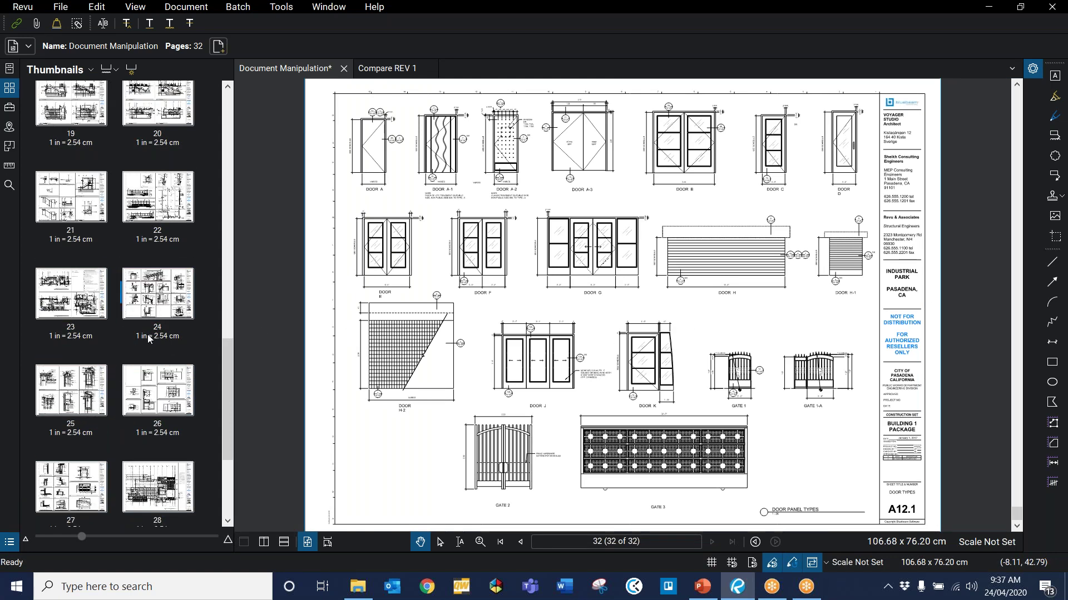
pyautogui.scroll(2, 133, 317)
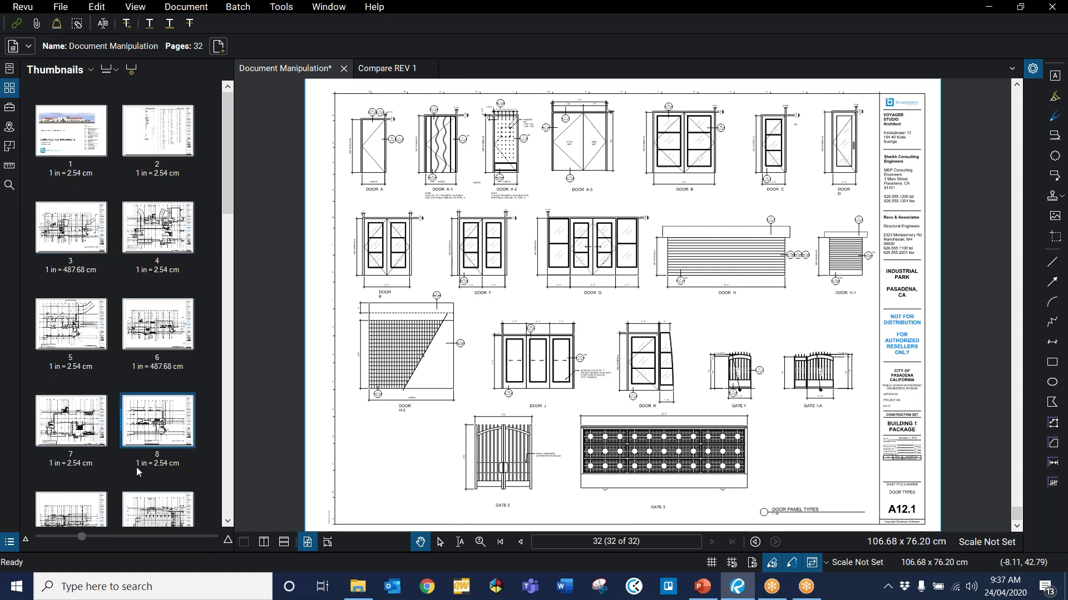
pyautogui.scroll(-4, 92, 417)
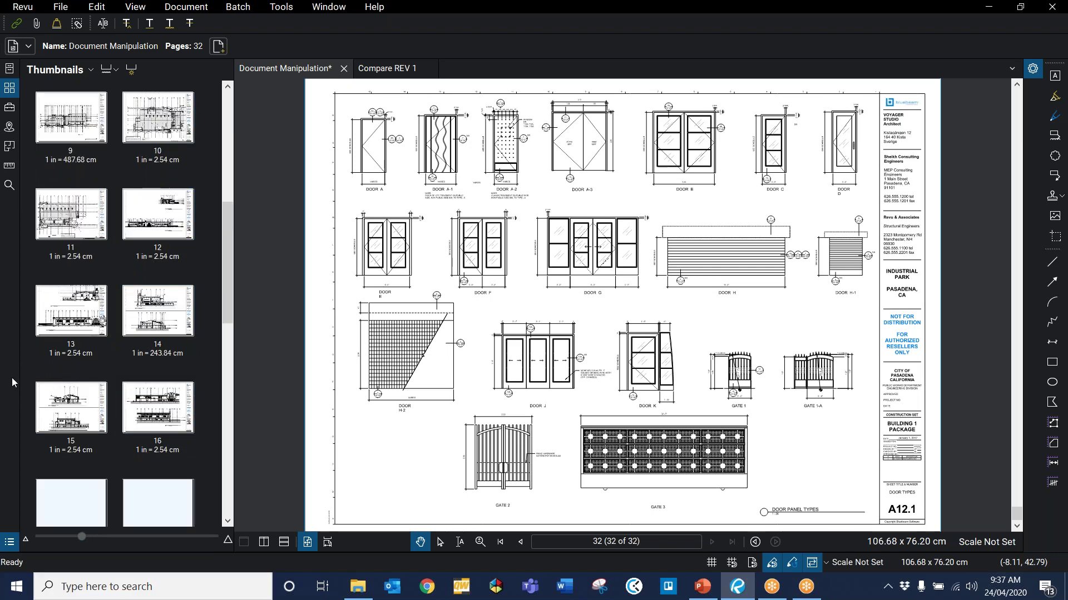
pyautogui.scroll(4, 123, 300)
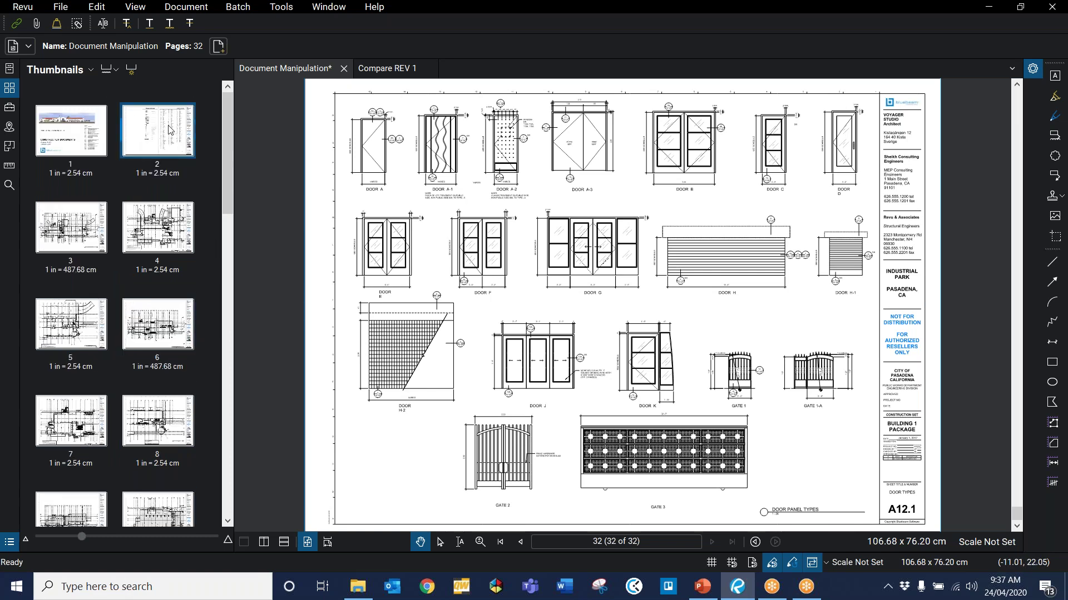
pyautogui.click(140, 138)
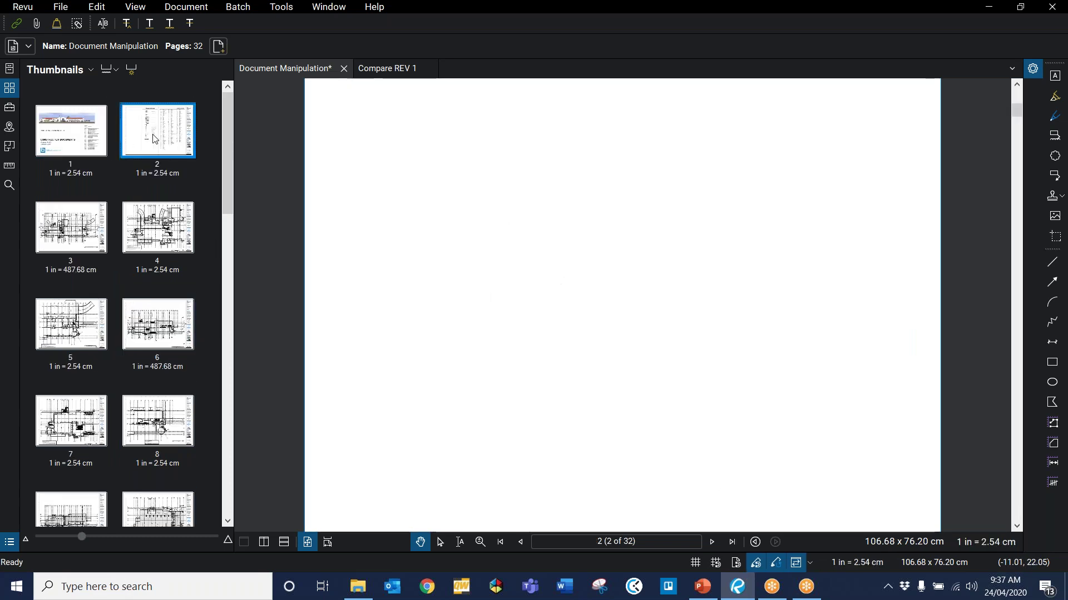
pyautogui.scroll(5, 631, 312)
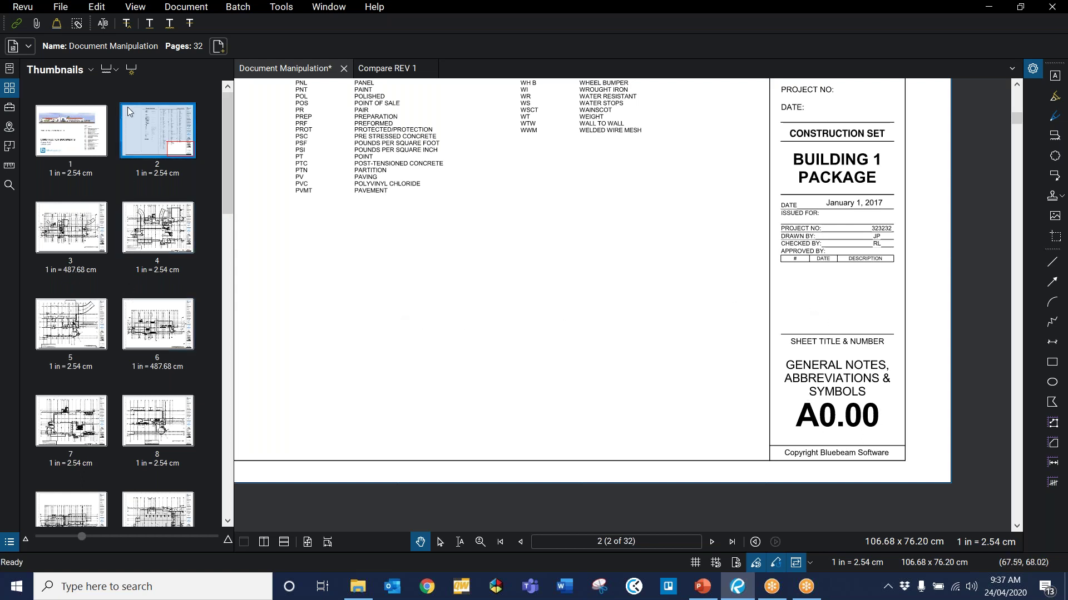
pyautogui.click(61, 154)
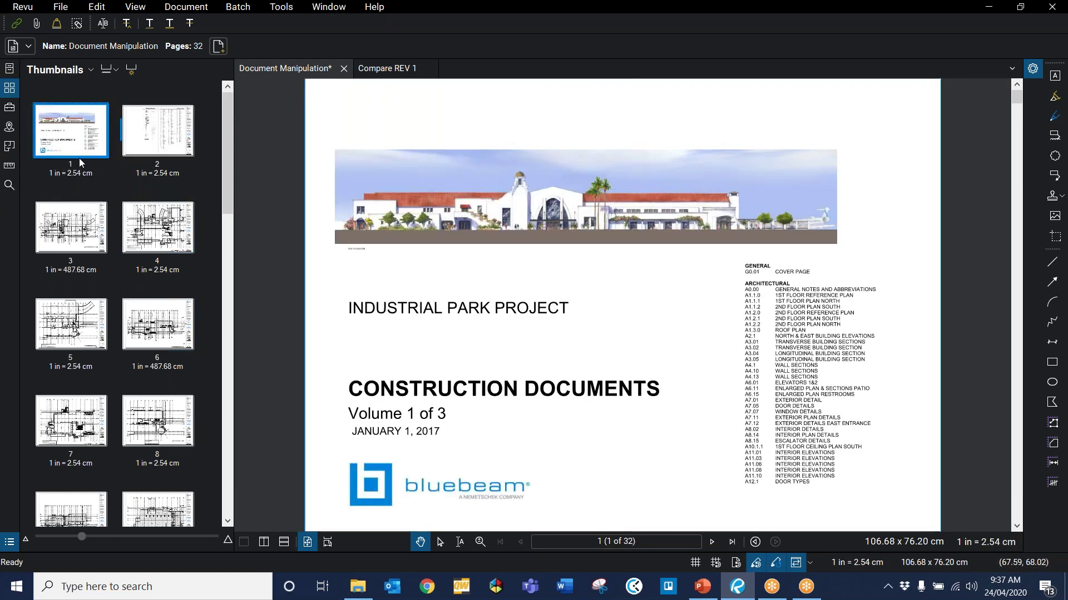
pyautogui.moveTo(67, 156); pyautogui.dragTo(77, 156)
# - Relabel page 1 as 'Cover Page' and display the page 2 general notes sheet
pyautogui.rightClick(79, 151)
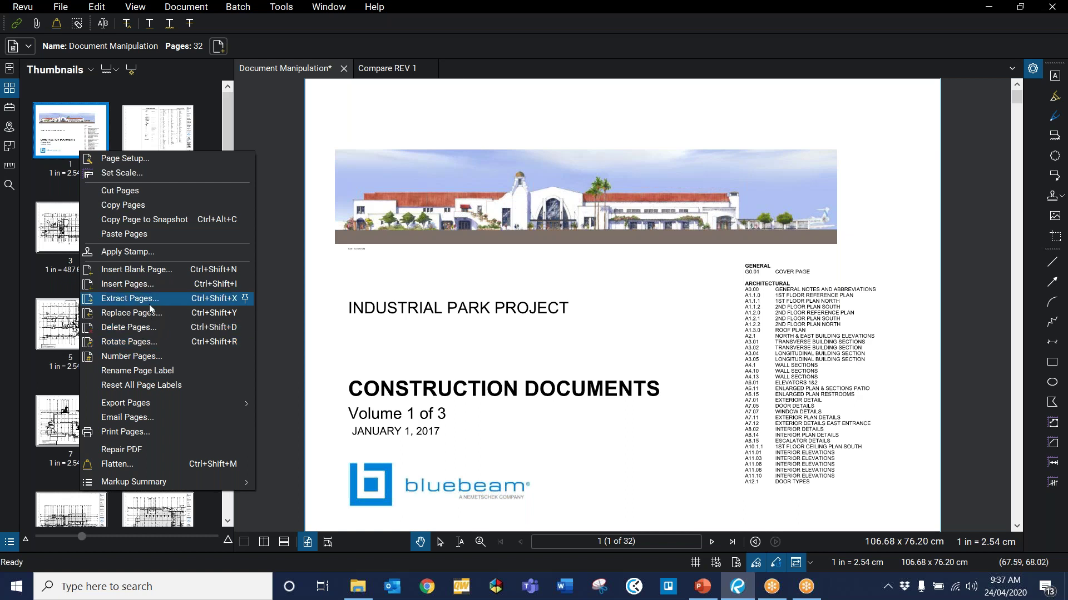
pyautogui.click(138, 371)
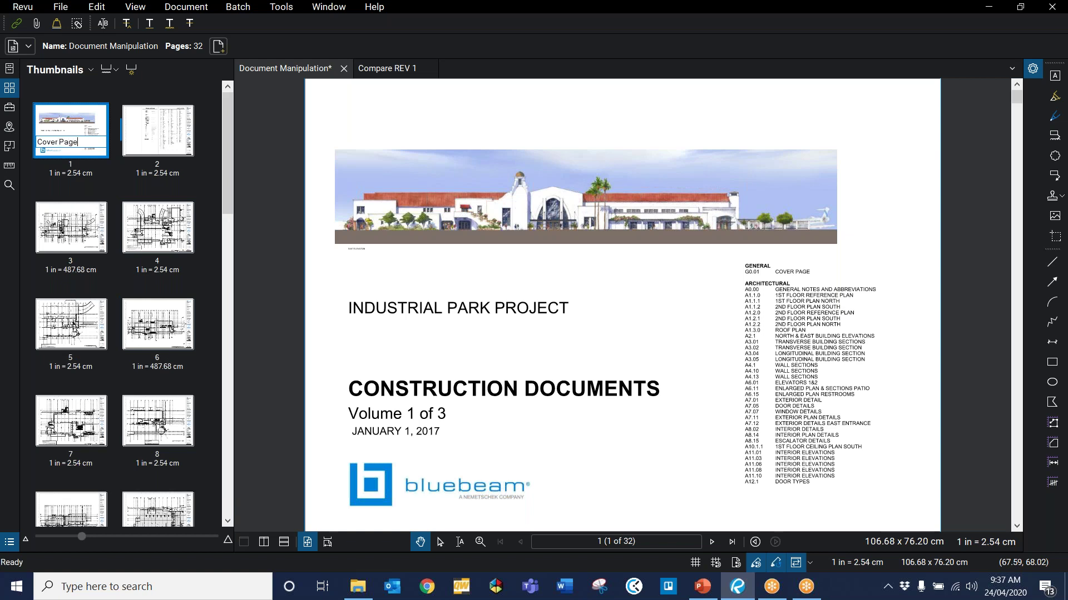
pyautogui.press('Return')
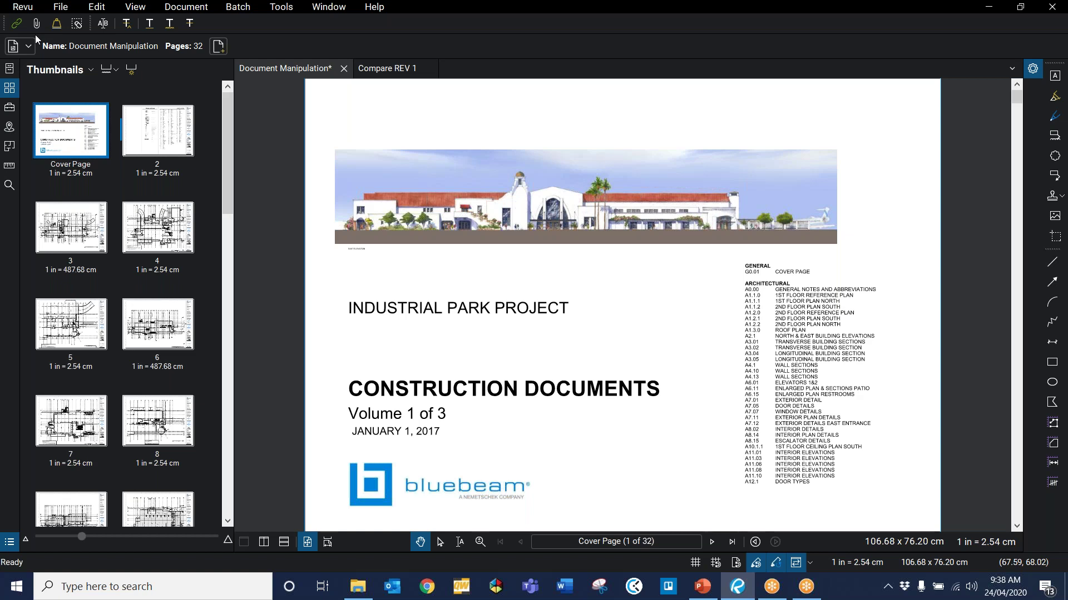
pyautogui.click(179, 134)
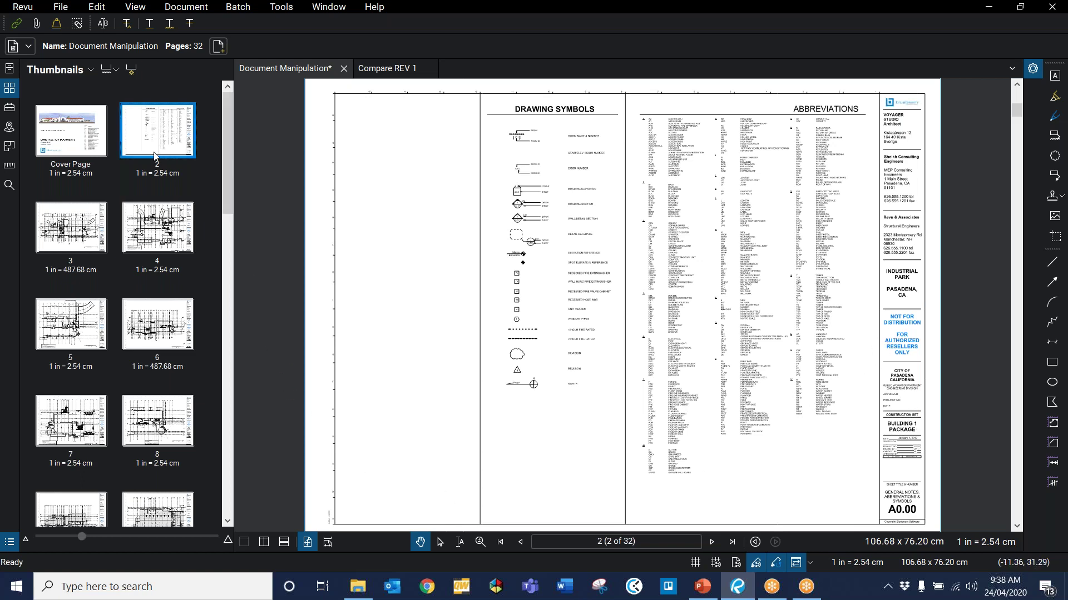
pyautogui.moveTo(159, 156)
pyautogui.mouseDown()
pyautogui.moveTo(113, 191)
pyautogui.moveTo(156, 141)
pyautogui.mouseUp()
# - Start Create Page Labels and capture the A0.00 sheet number as the first page region
pyautogui.click(131, 70)
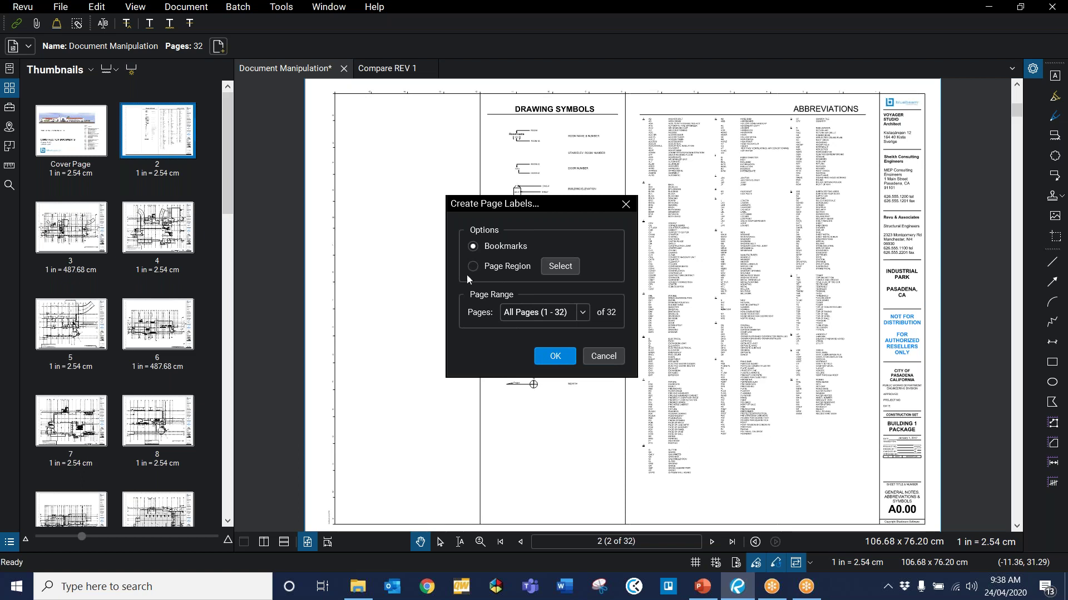
pyautogui.click(560, 266)
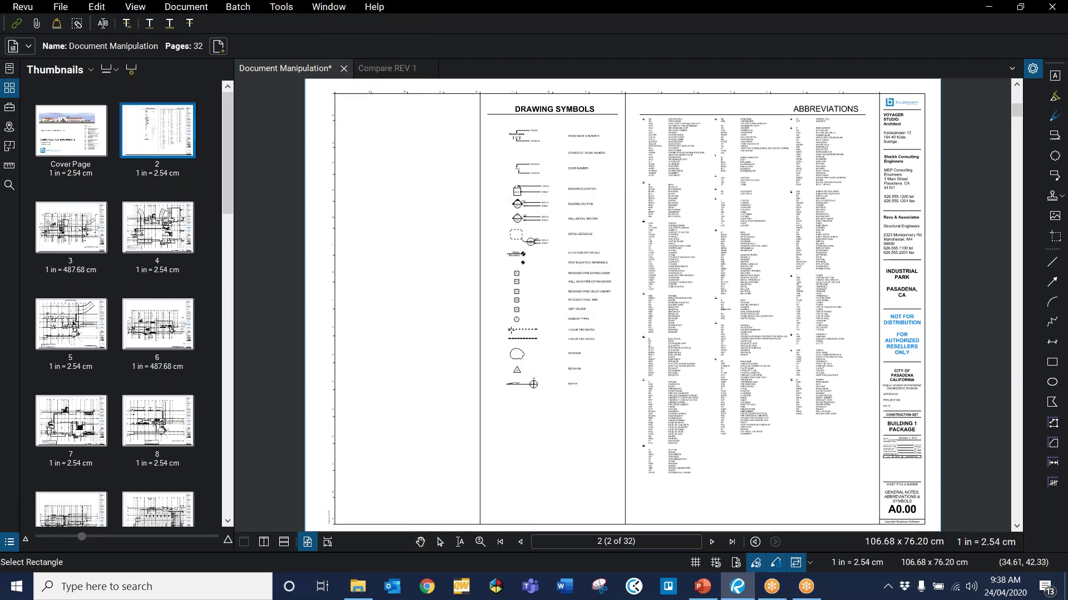
pyautogui.scroll(9, 900, 505)
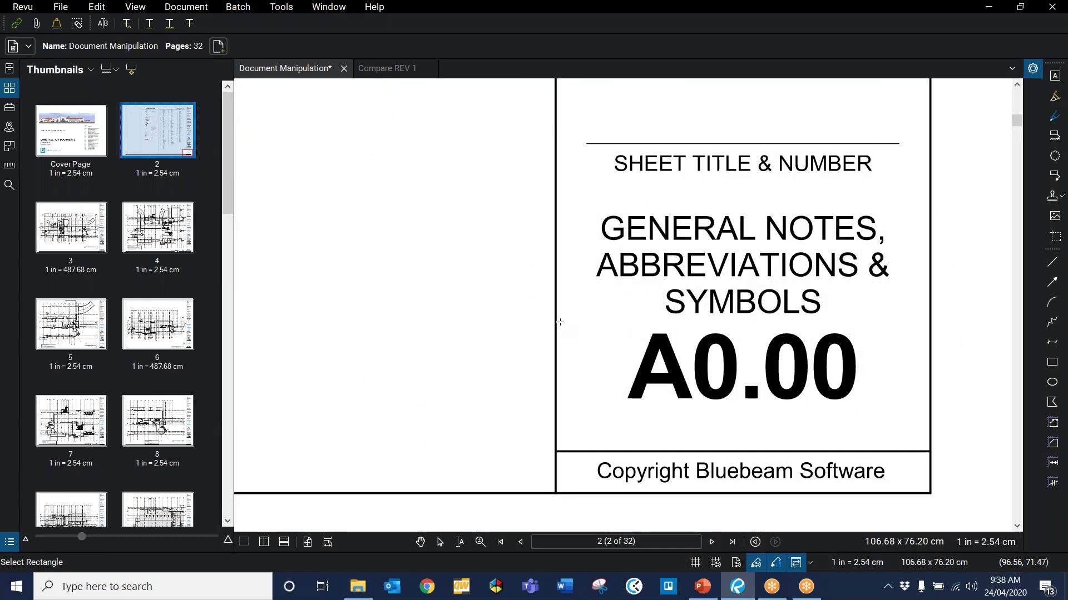
pyautogui.moveTo(560, 322); pyautogui.dragTo(927, 420)
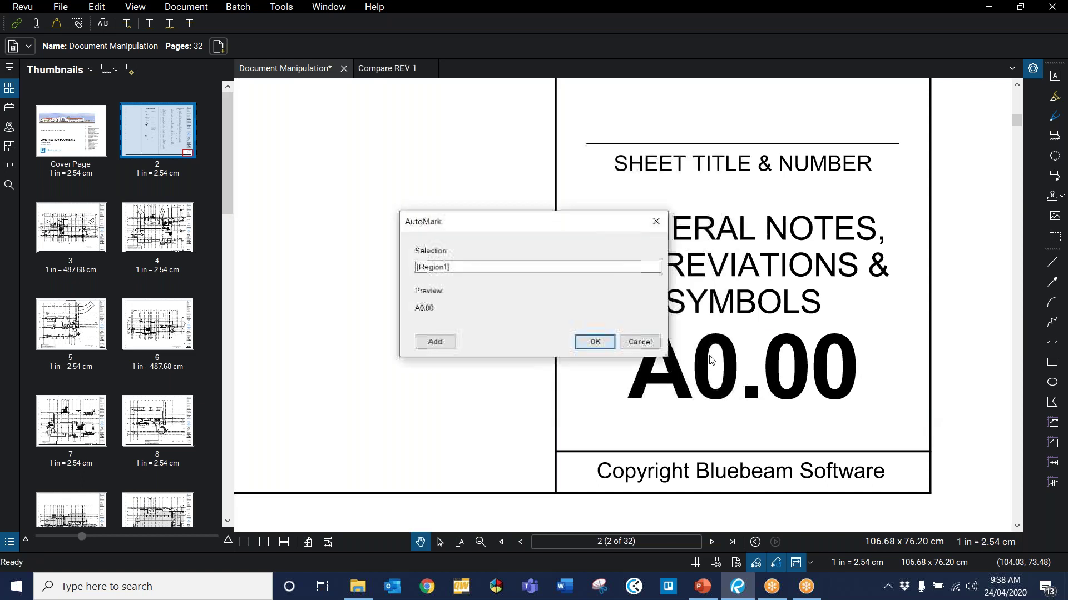
pyautogui.click(492, 268)
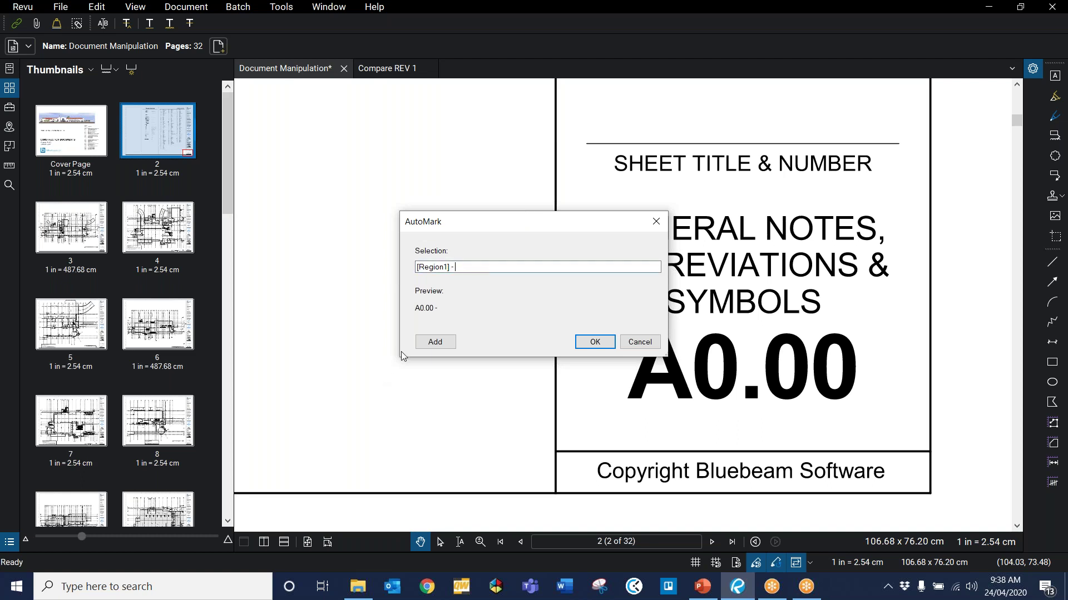
# - Add the sheet title GENERAL NOTES, ABBREVIATIONS & SYMBOLS as the second label region
pyautogui.click(435, 341)
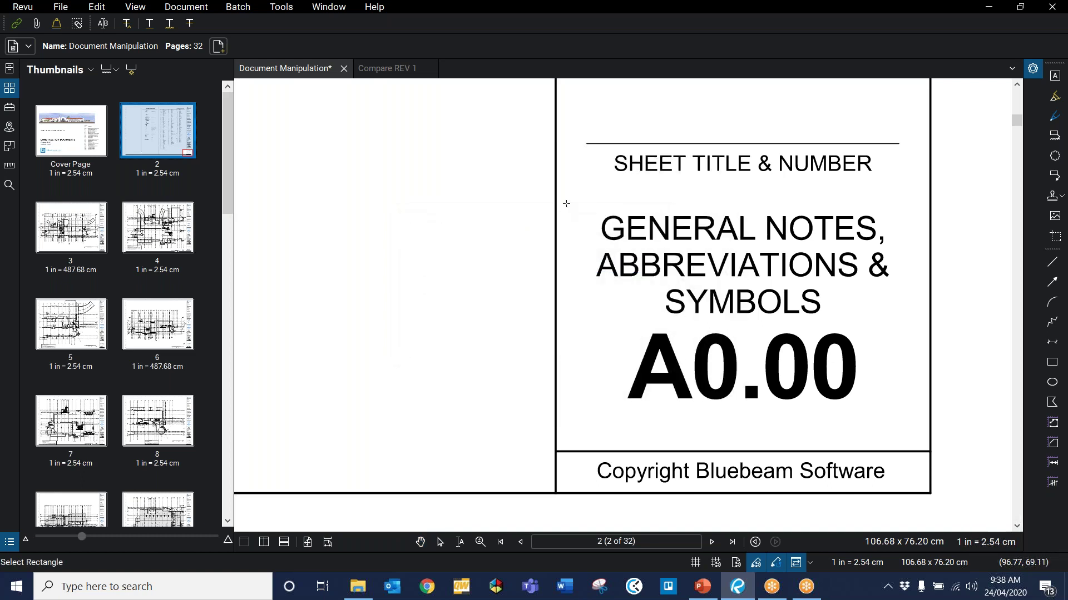
pyautogui.moveTo(559, 199); pyautogui.dragTo(917, 321)
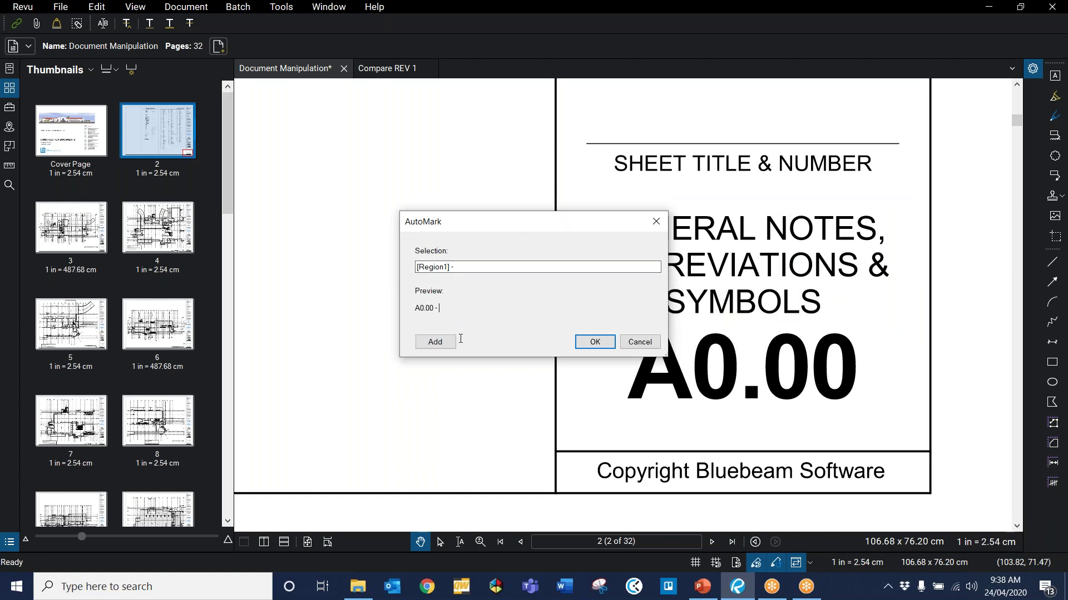
pyautogui.click(435, 341)
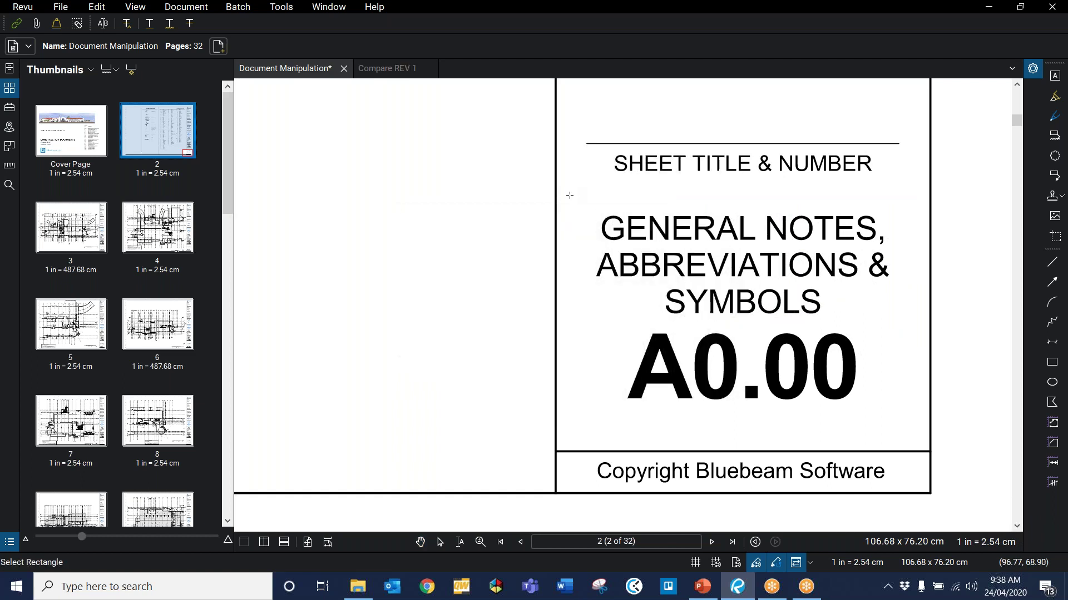
pyautogui.moveTo(568, 195); pyautogui.dragTo(922, 332)
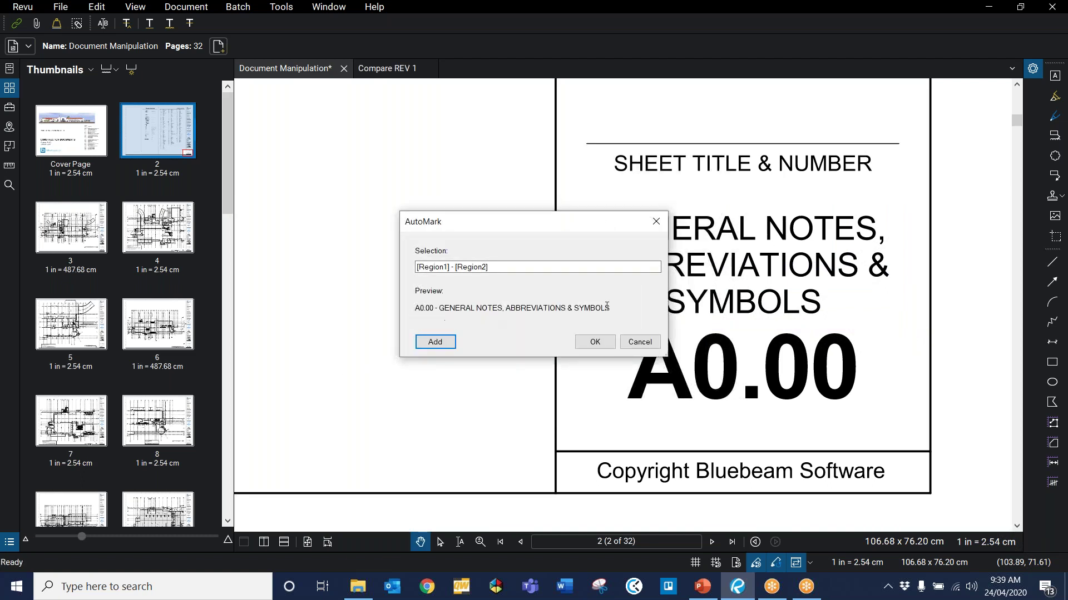
pyautogui.moveTo(610, 306); pyautogui.dragTo(353, 319)
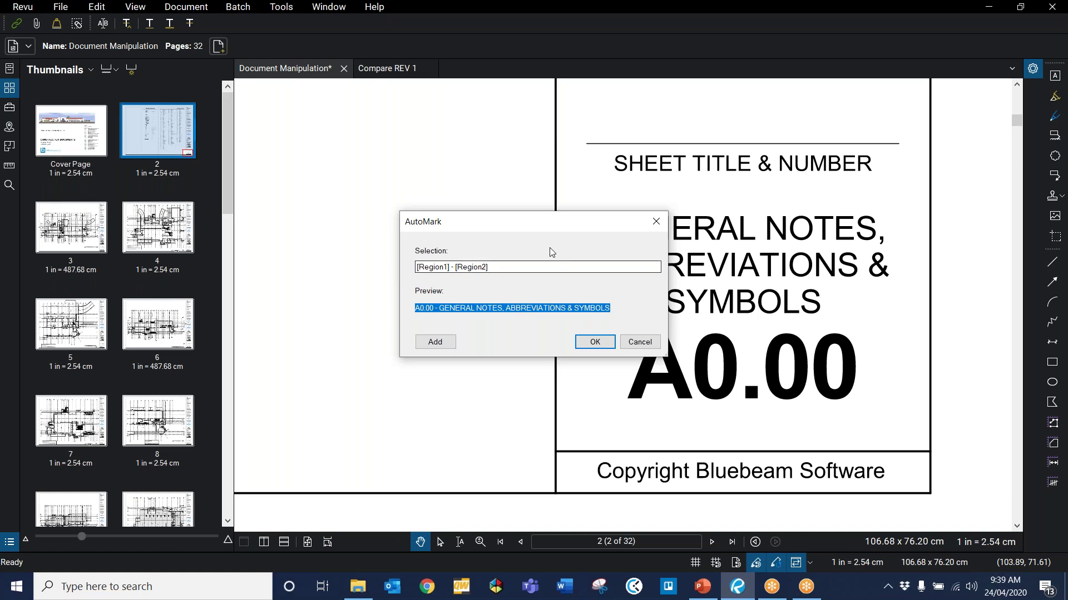
pyautogui.click(512, 308)
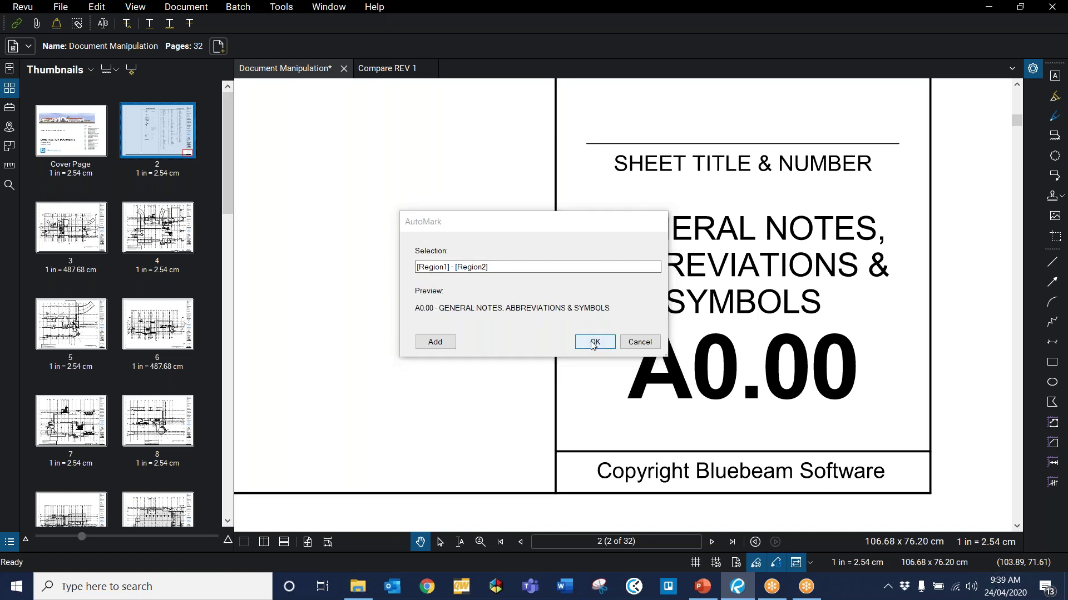
# - Apply the sheet-number and title page labels to pages 2-32
pyautogui.click(594, 343)
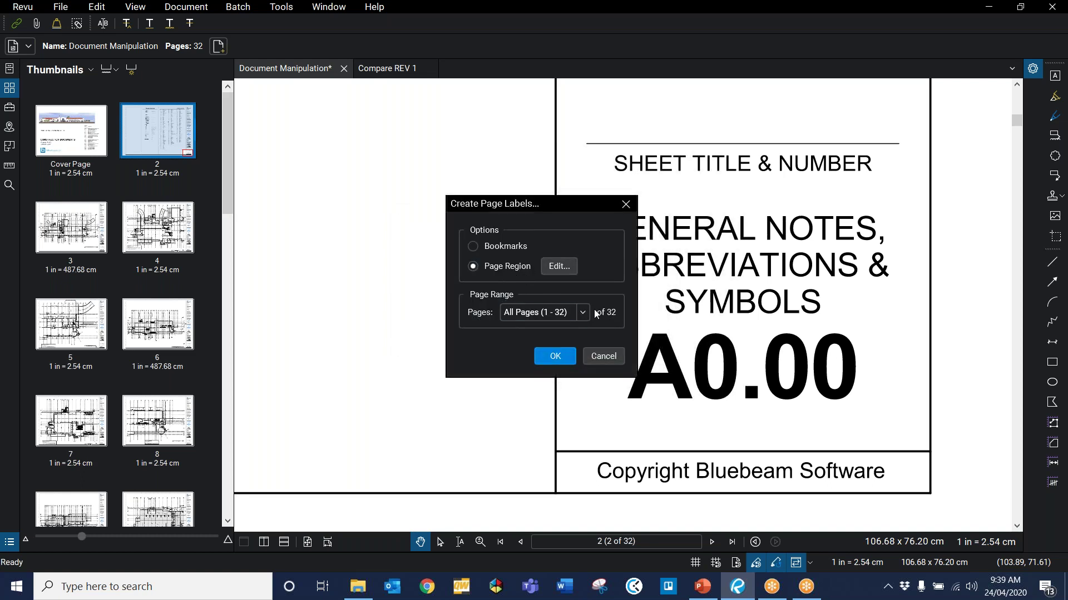
pyautogui.click(584, 316)
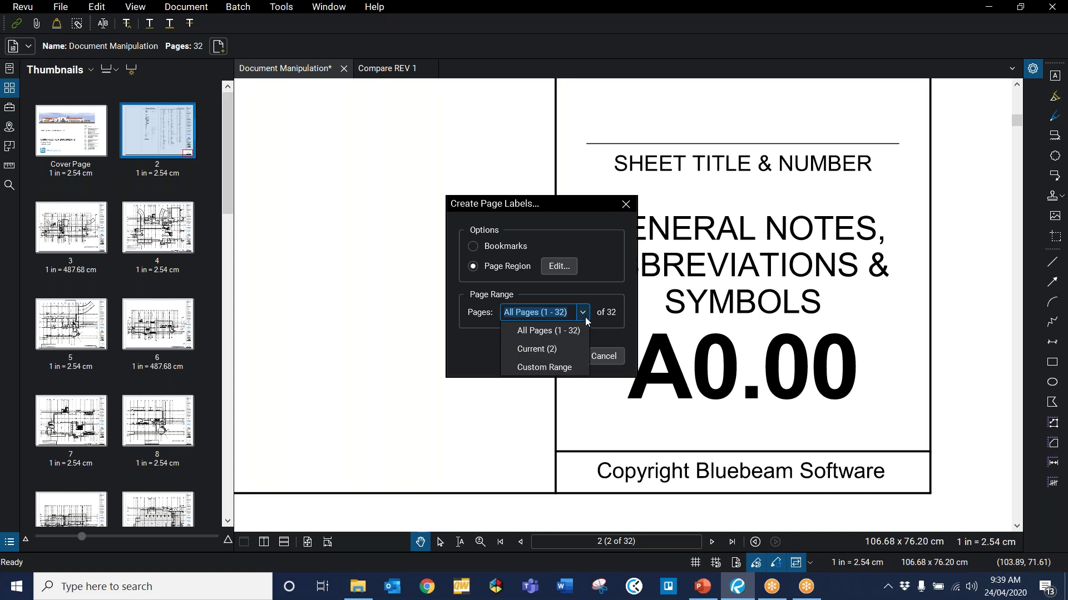
pyautogui.click(556, 367)
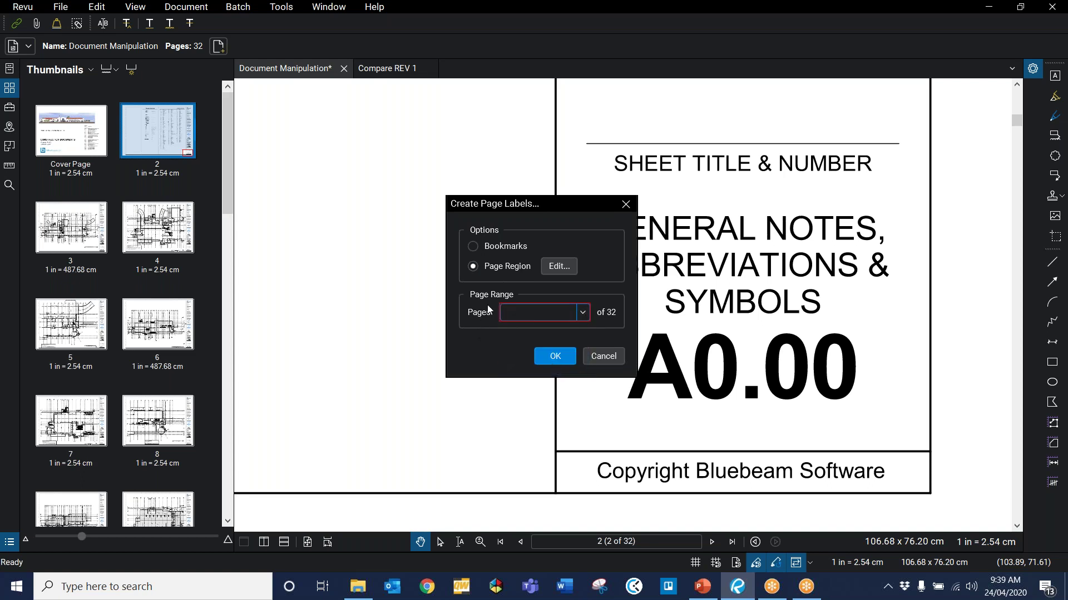
pyautogui.click(504, 312)
pyautogui.write('2')
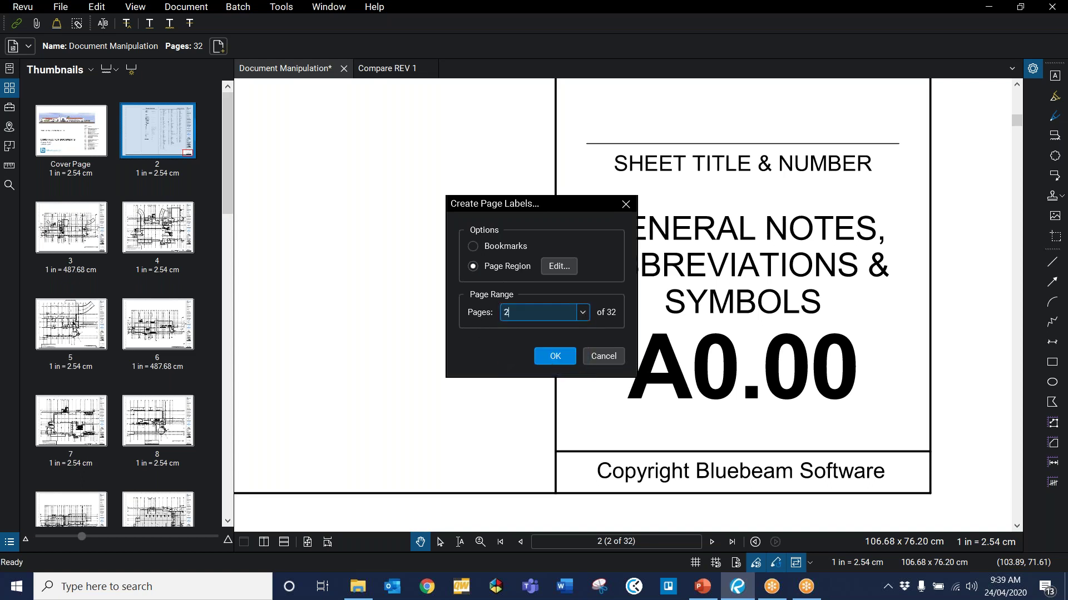
pyautogui.write('-32')
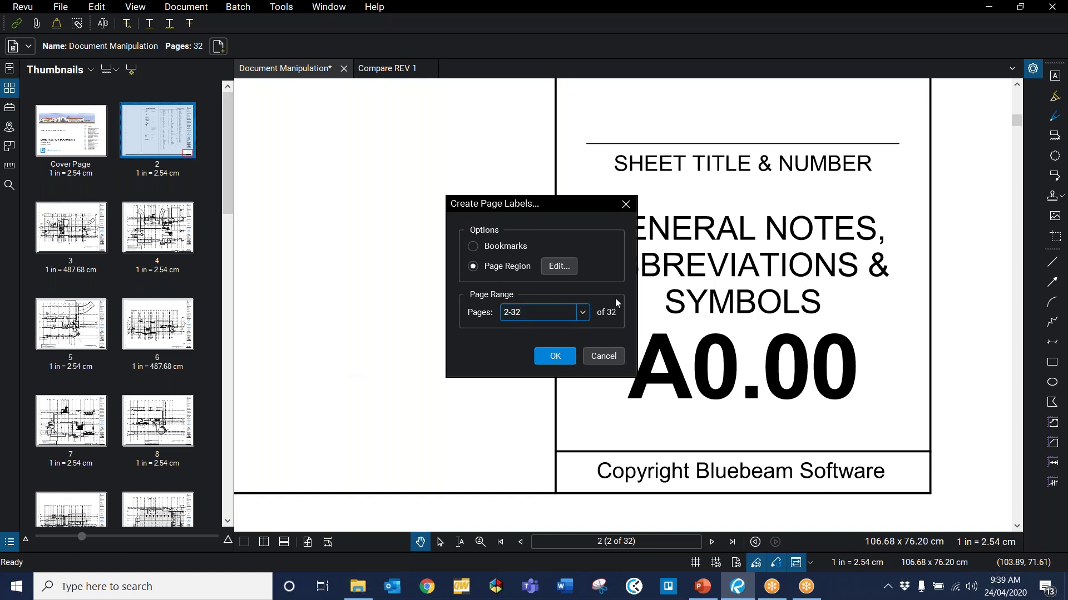
pyautogui.click(556, 357)
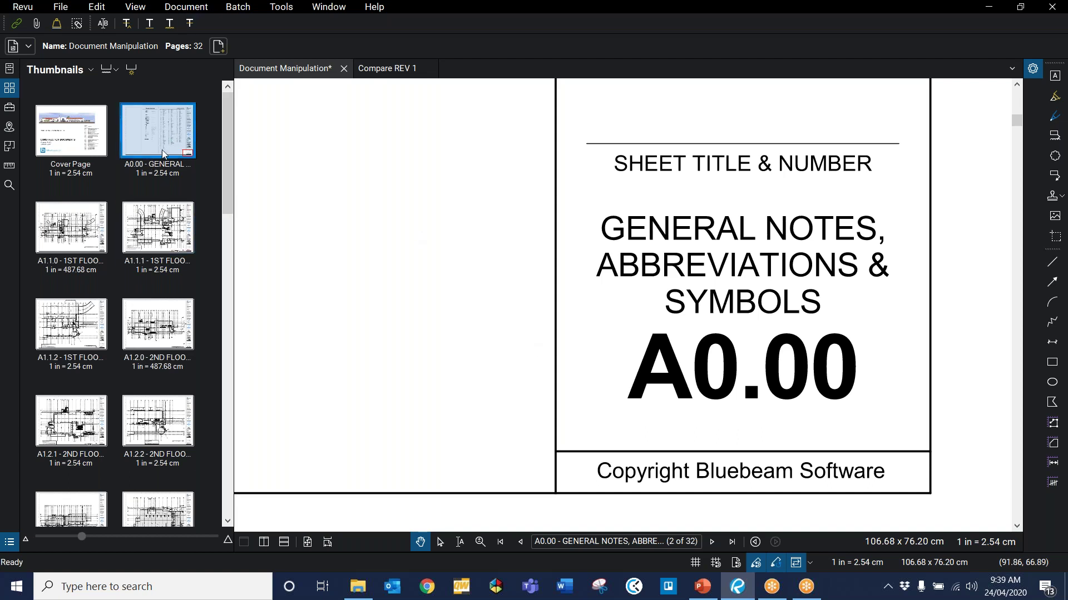
# - Check the new labels on sheets A1.1.0, A1.1.1 and A1.1.2, ending on A1.1.2 '1ST FLOOR PLAN - NORTH'
pyautogui.click(89, 223)
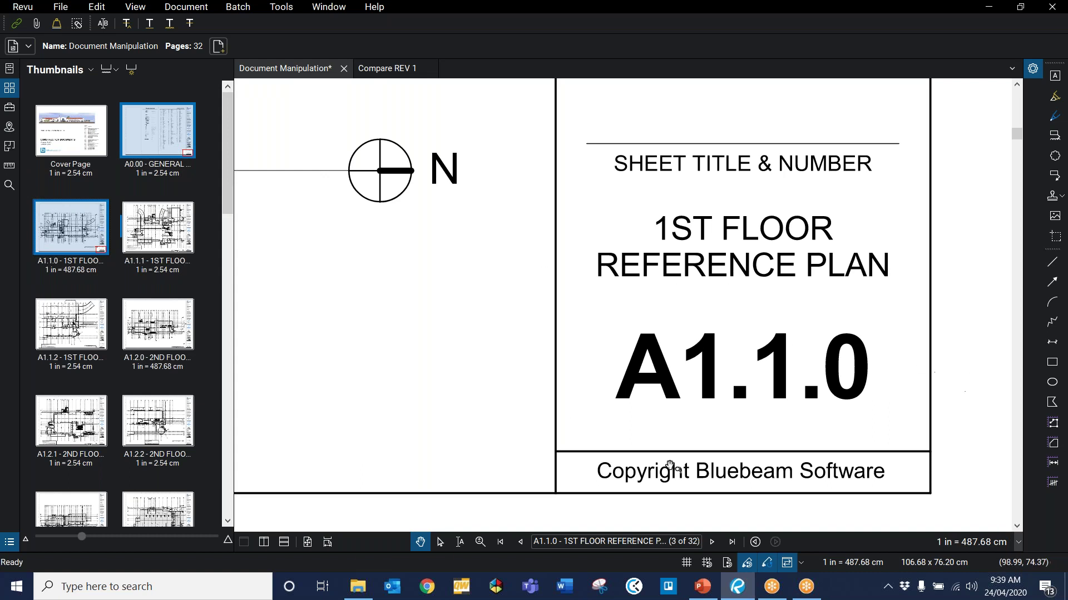
pyautogui.click(148, 255)
pyautogui.click(51, 342)
pyautogui.scroll(-10, 177, 362)
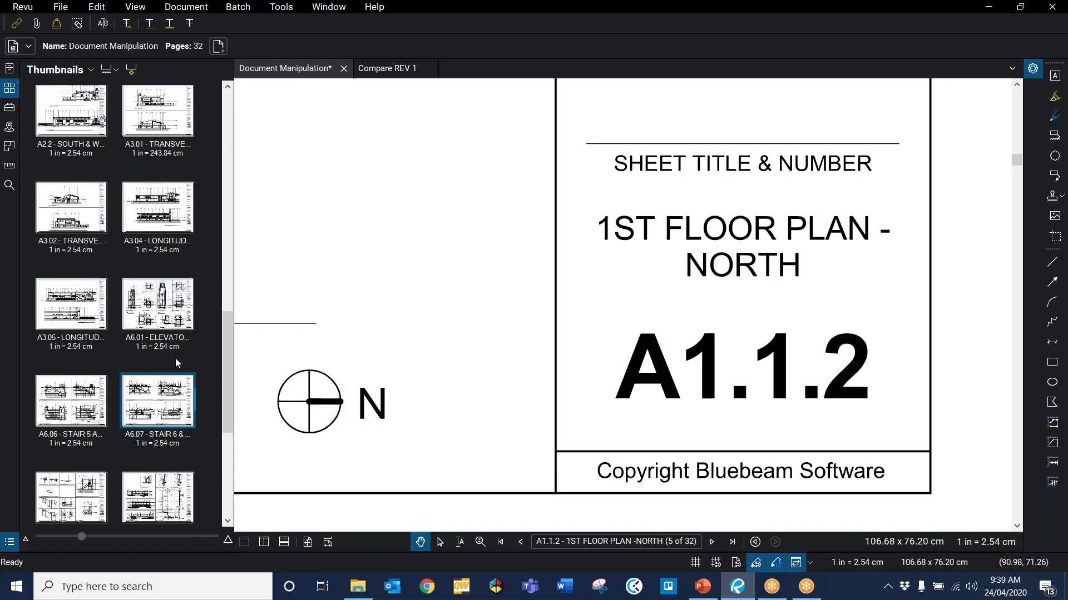
pyautogui.scroll(-5, 177, 362)
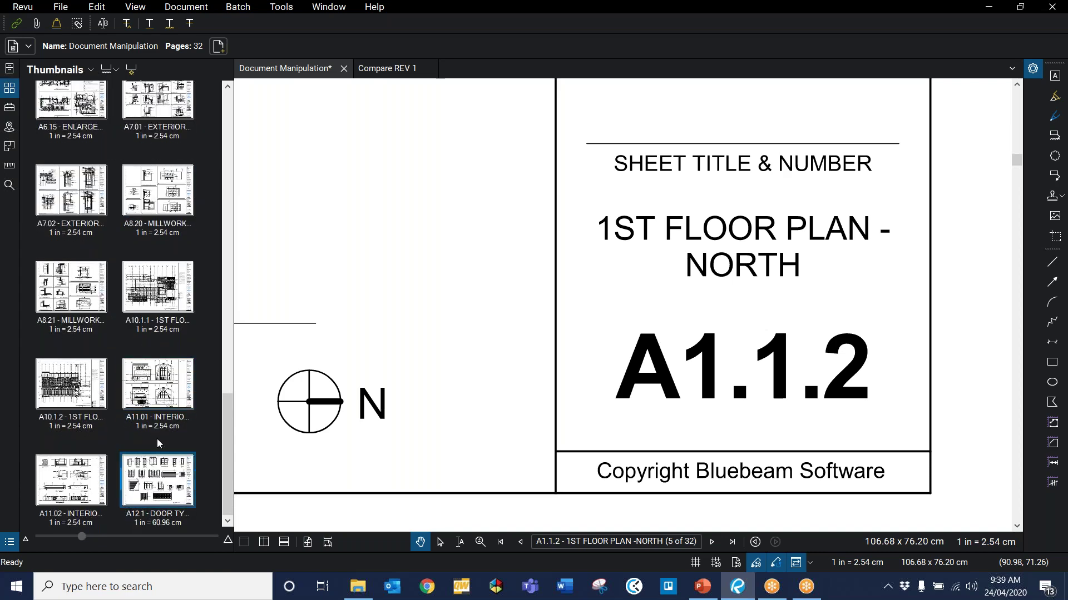
pyautogui.scroll(15, 97, 487)
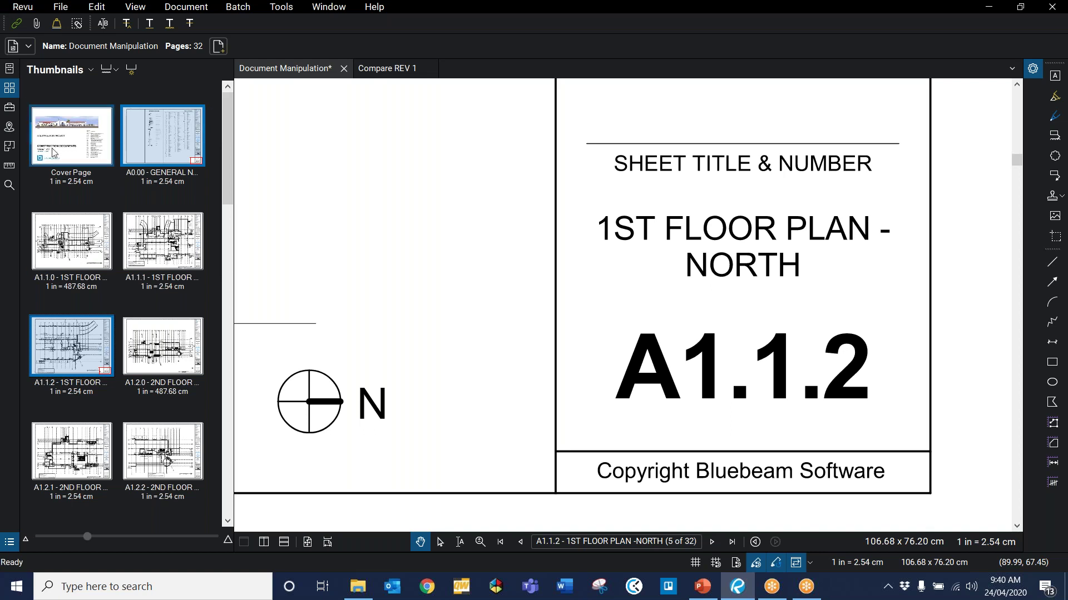
# - Select all 32 pages, Cover Page through A12.1, and start Extract Pages on them
pyautogui.click(67, 136)
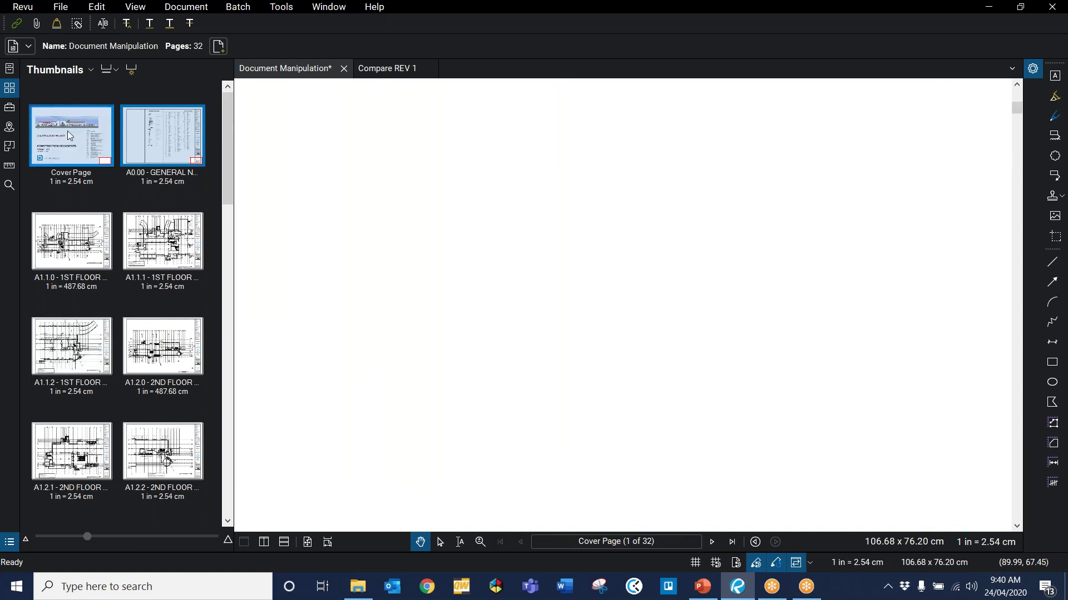
pyautogui.scroll(-15, 68, 131)
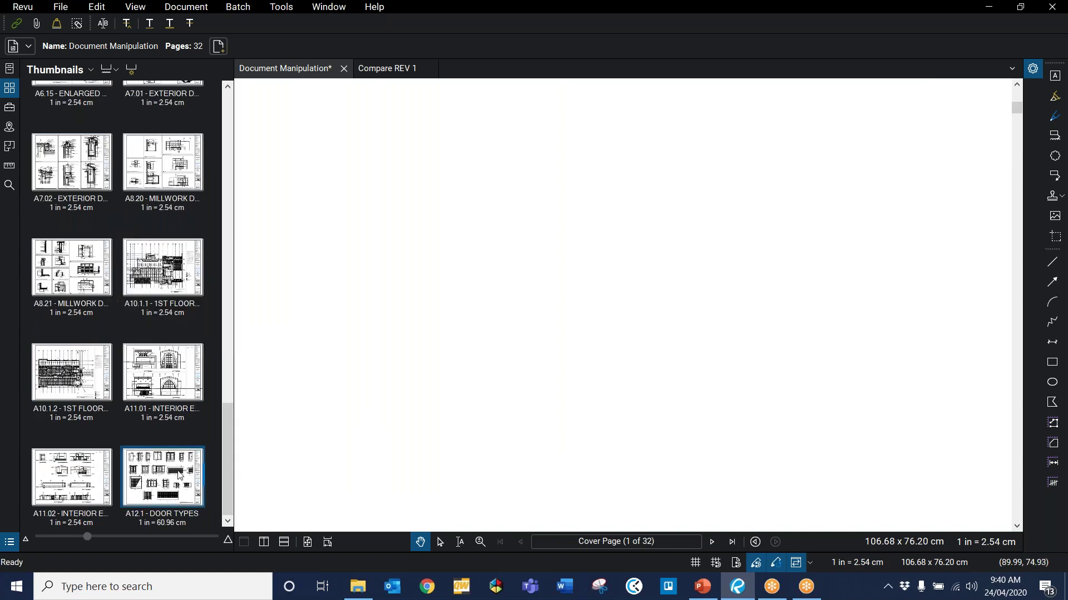
pyautogui.keyDown('shift'); pyautogui.click(179, 474); pyautogui.keyUp('shift')
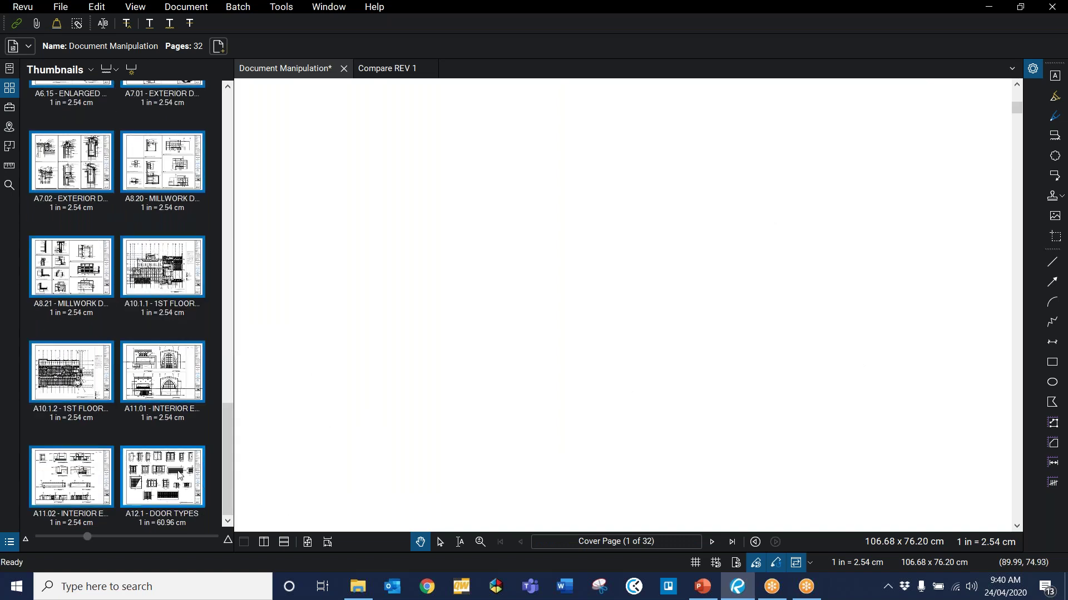
pyautogui.rightClick(166, 371)
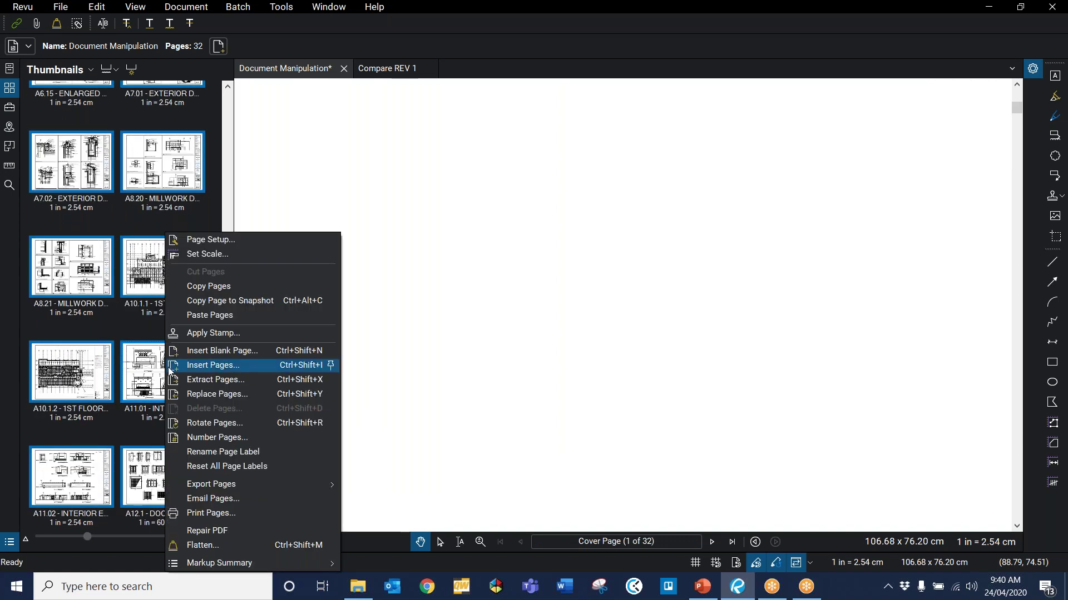
pyautogui.click(222, 383)
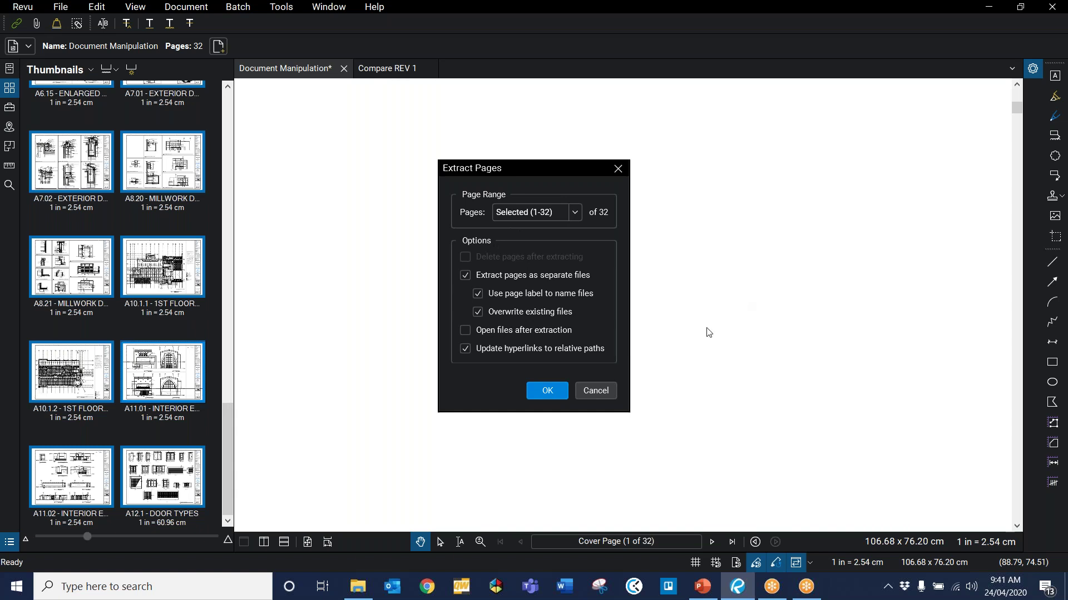
# - Extract the pages into Demo files > Architecture set, overwriting all existing sheet files
pyautogui.click(543, 393)
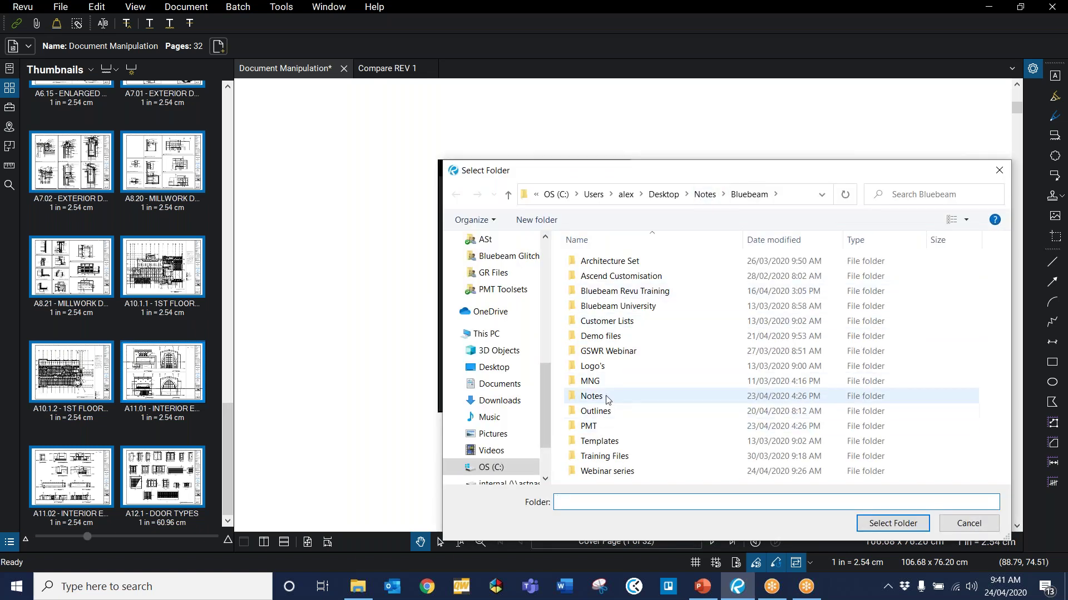
pyautogui.doubleClick(610, 337)
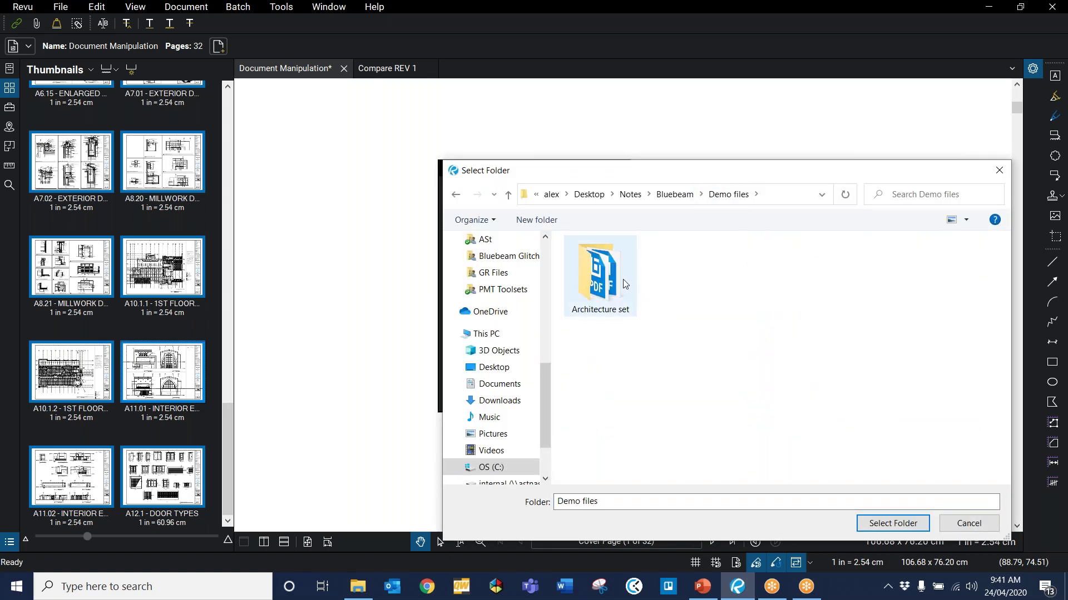
pyautogui.doubleClick(598, 268)
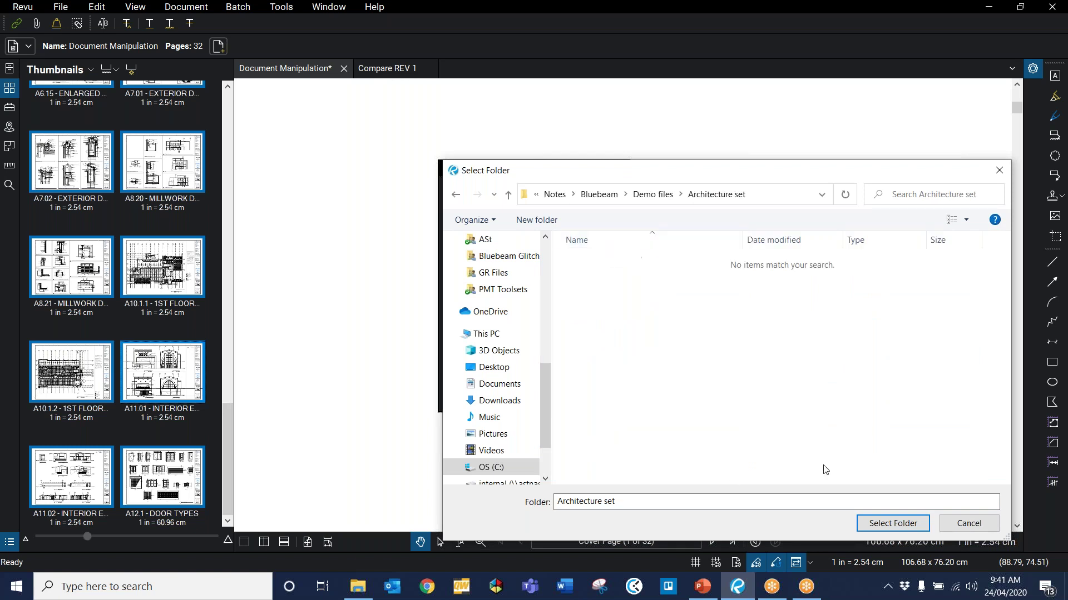
pyautogui.click(890, 523)
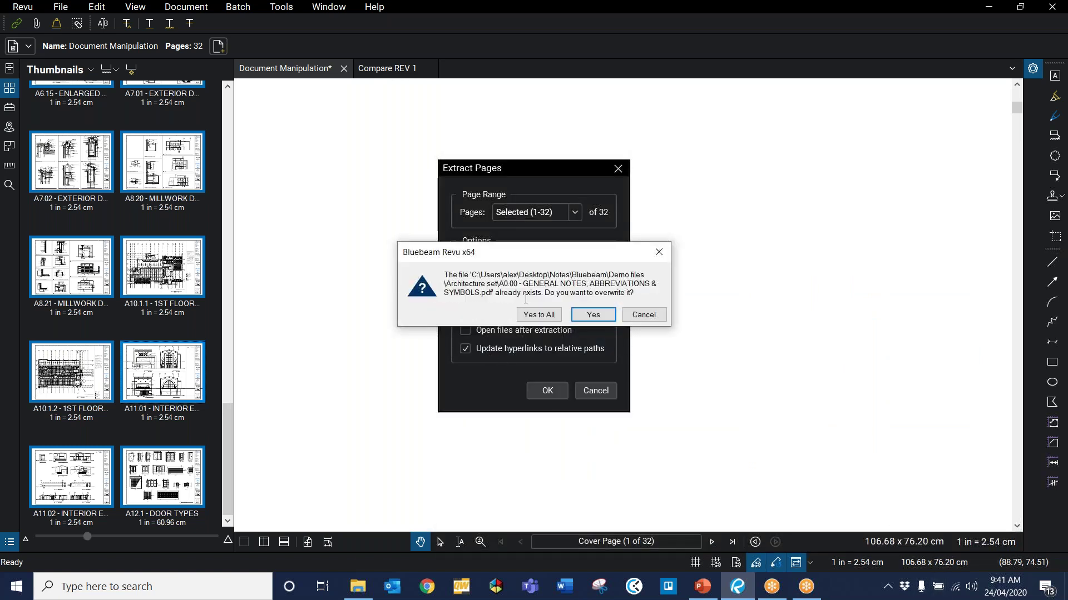
pyautogui.click(538, 315)
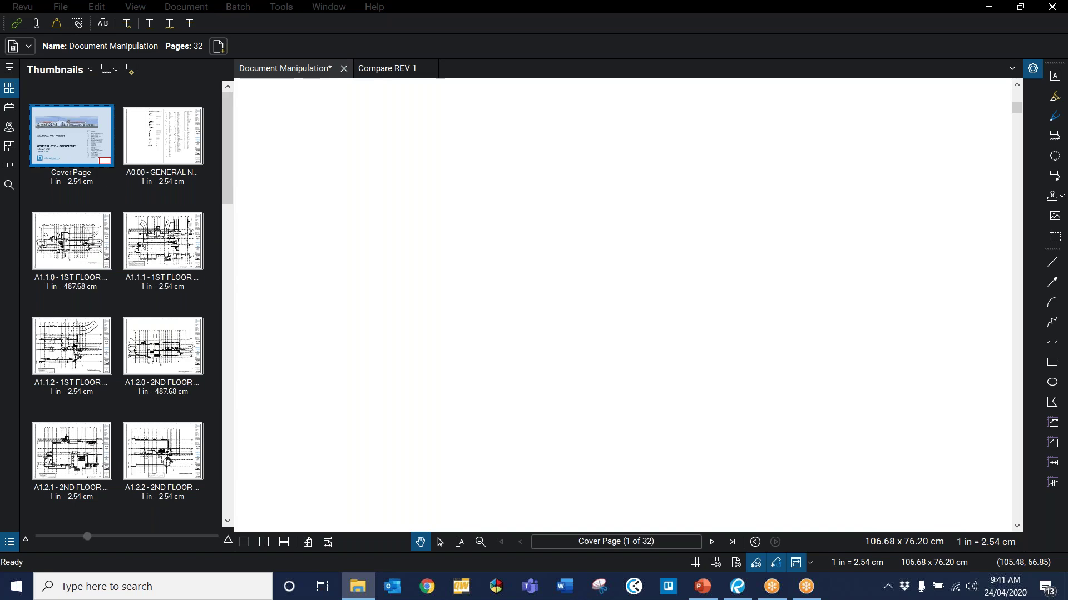
# - Enlarge the Architecture set folder window and remove the stray '-' file and old Architecture Set PDF
pyautogui.moveTo(1067, 300); pyautogui.dragTo(302, 16)
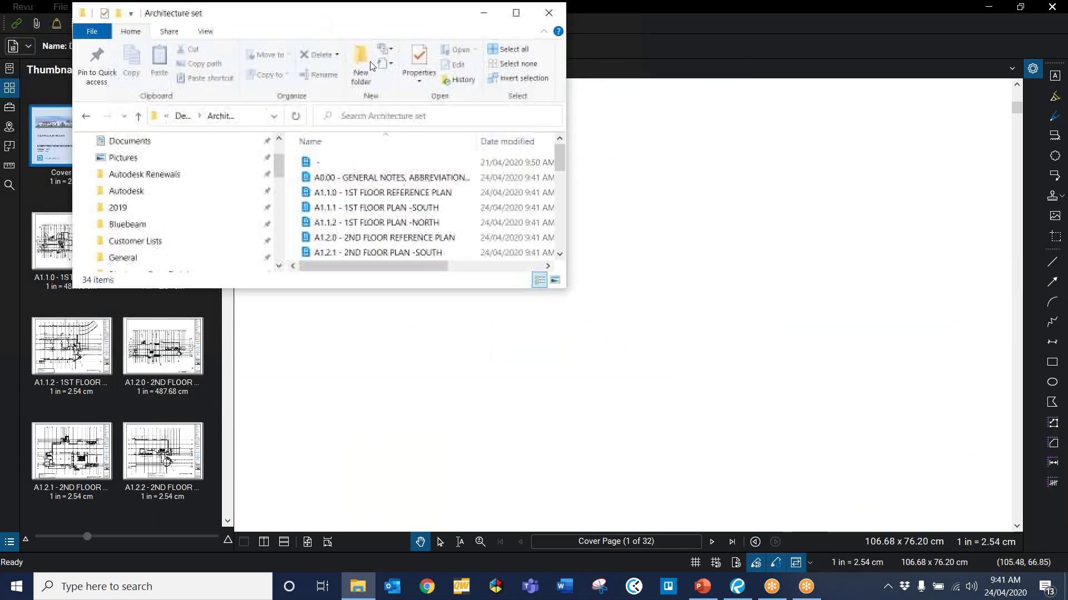
pyautogui.moveTo(567, 291); pyautogui.dragTo(851, 522)
pyautogui.click(357, 163)
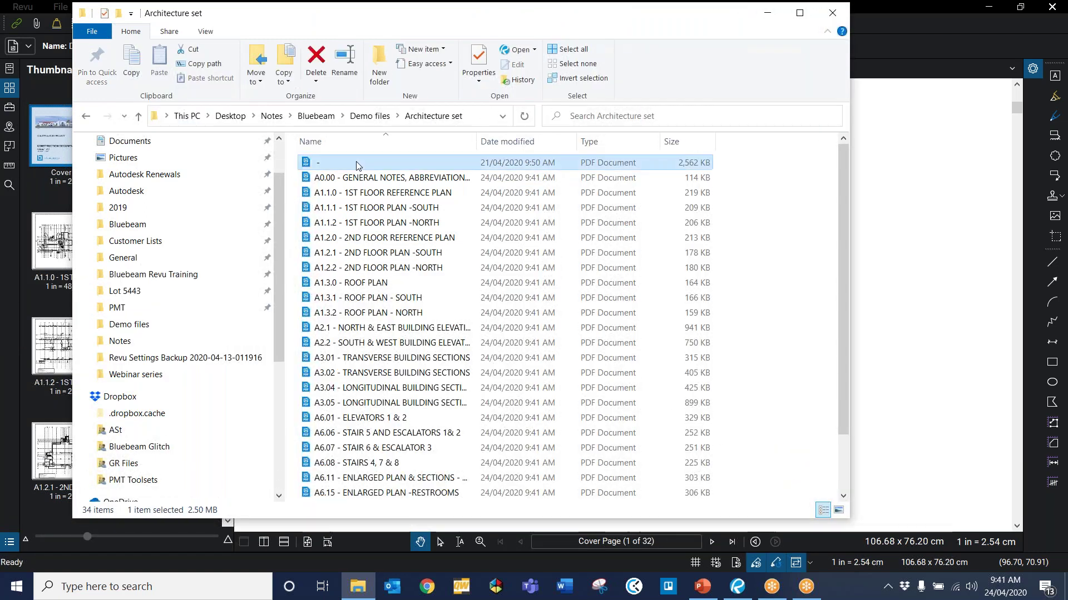
pyautogui.press('Delete')
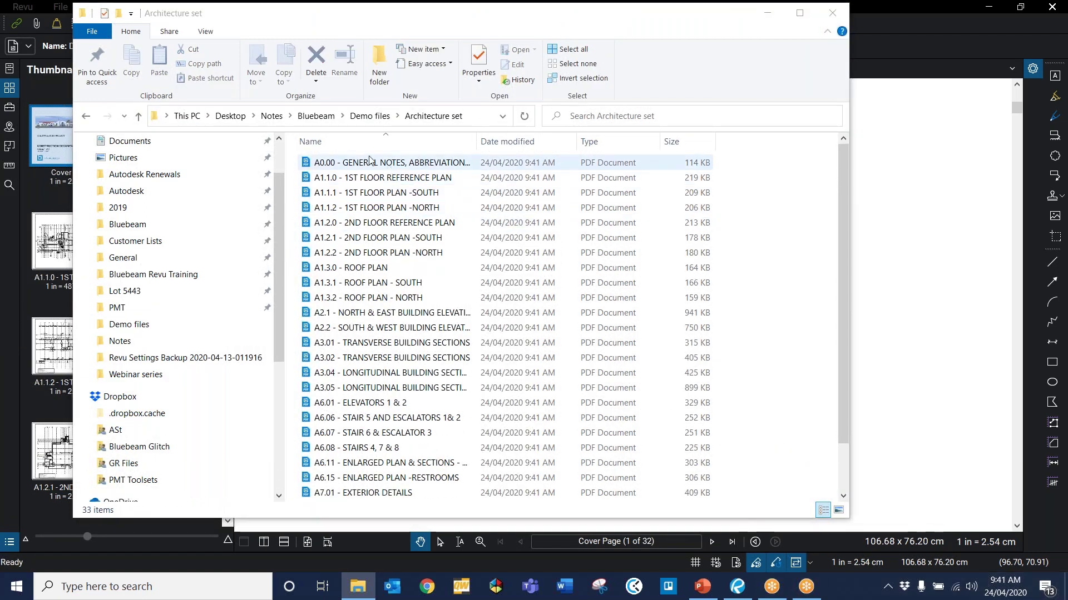
pyautogui.scroll(-4, 356, 173)
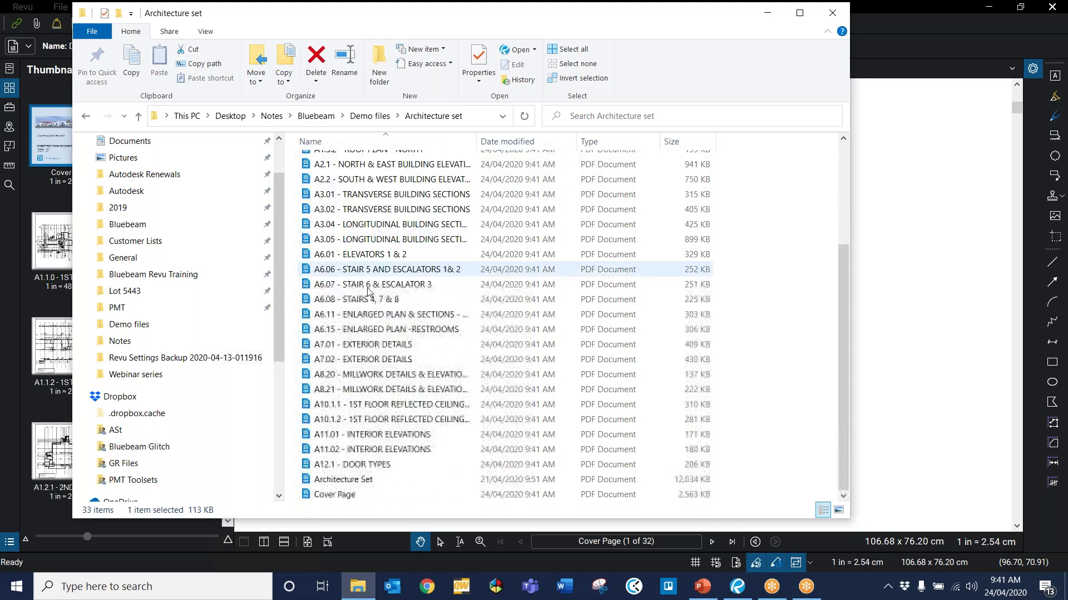
pyautogui.click(339, 481)
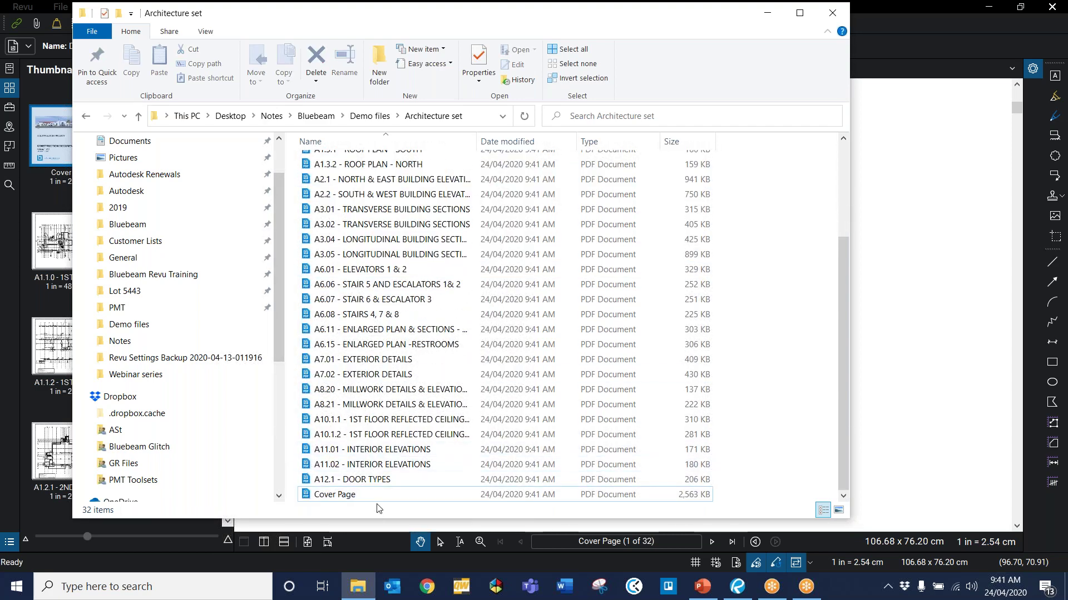
pyautogui.scroll(3, 372, 484)
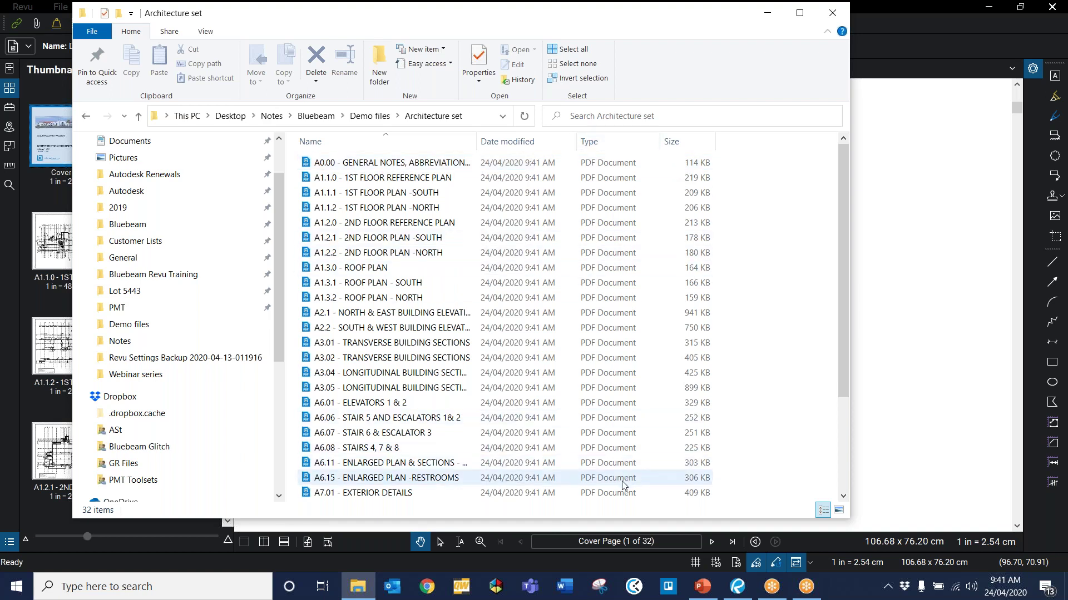
# - Select every sheet PDF from A0.00 down through Cover Page
pyautogui.scroll(-1, 587, 465)
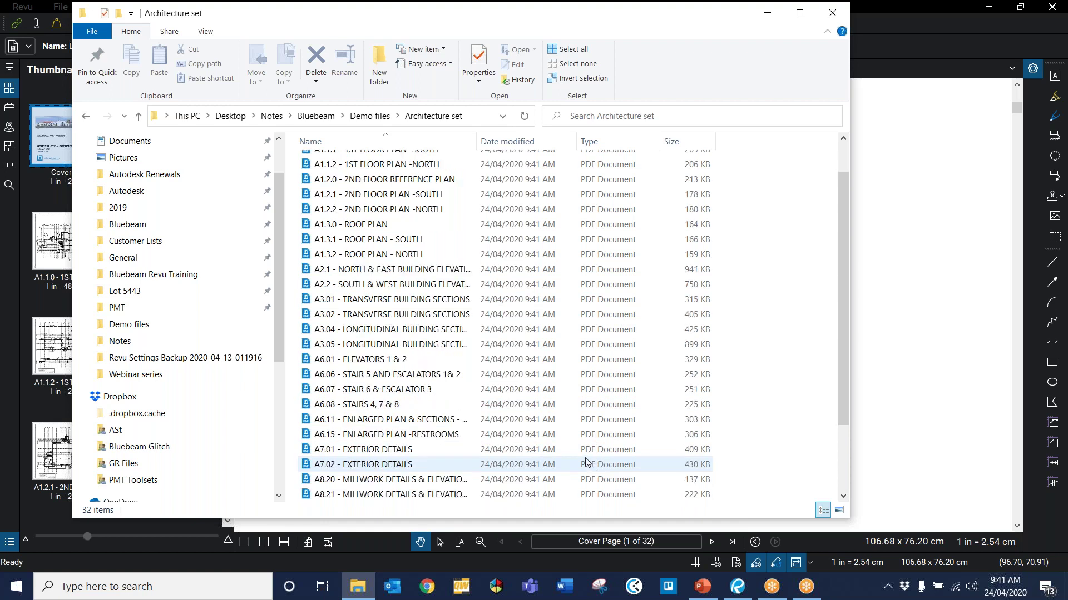
pyautogui.scroll(1, 586, 464)
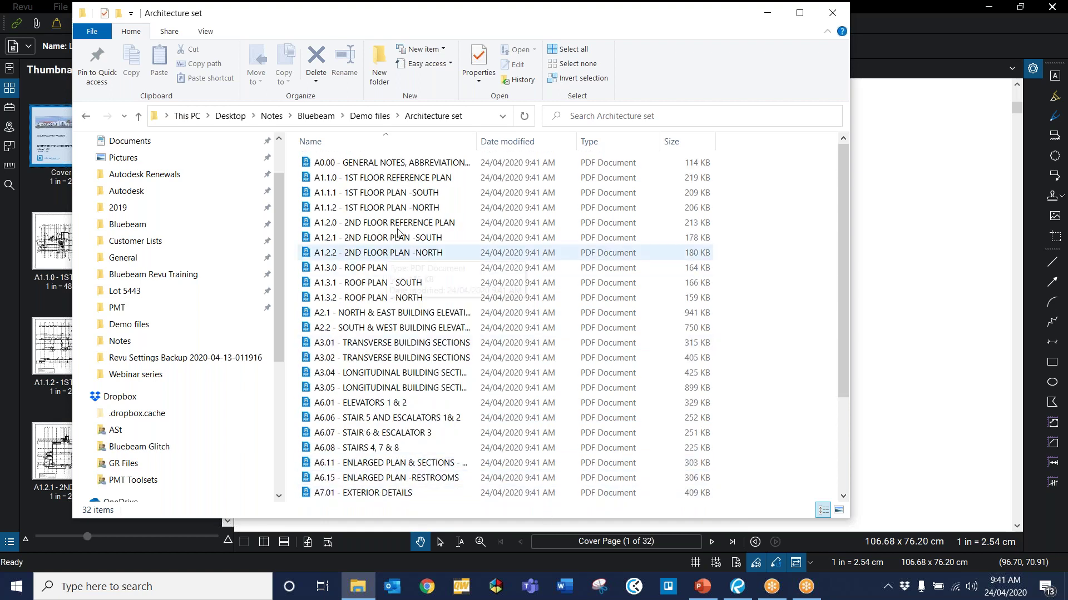
pyautogui.click(327, 166)
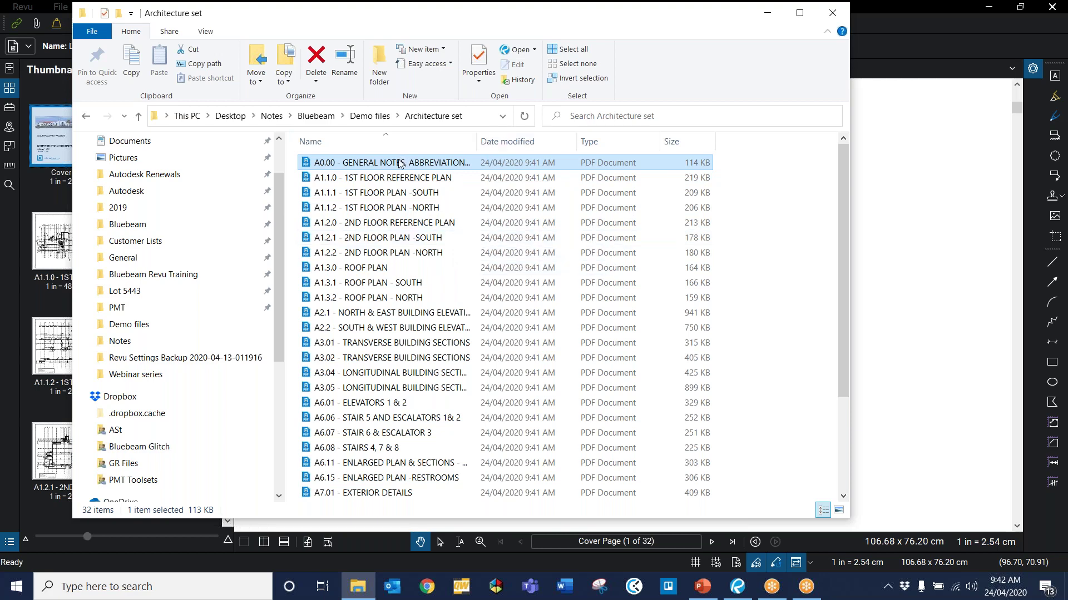
pyautogui.scroll(-3, 433, 361)
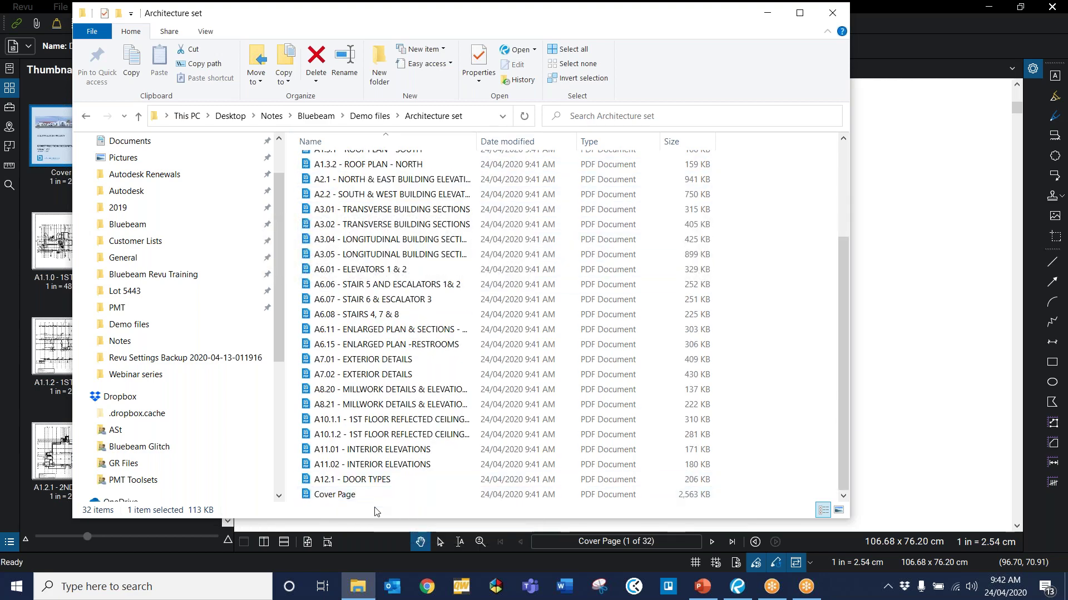
pyautogui.click(380, 496)
# - Send all 32 sheet PDFs to Bluebeam Stapler with Combine Files In Revu
pyautogui.hotkey('ctrl', 'a')
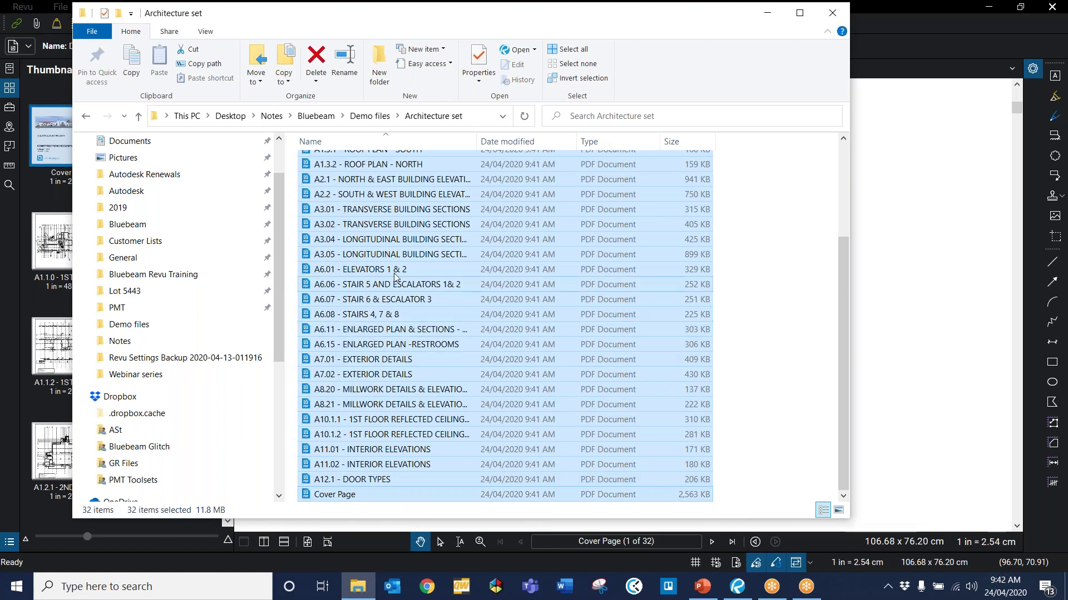
pyautogui.rightClick(400, 255)
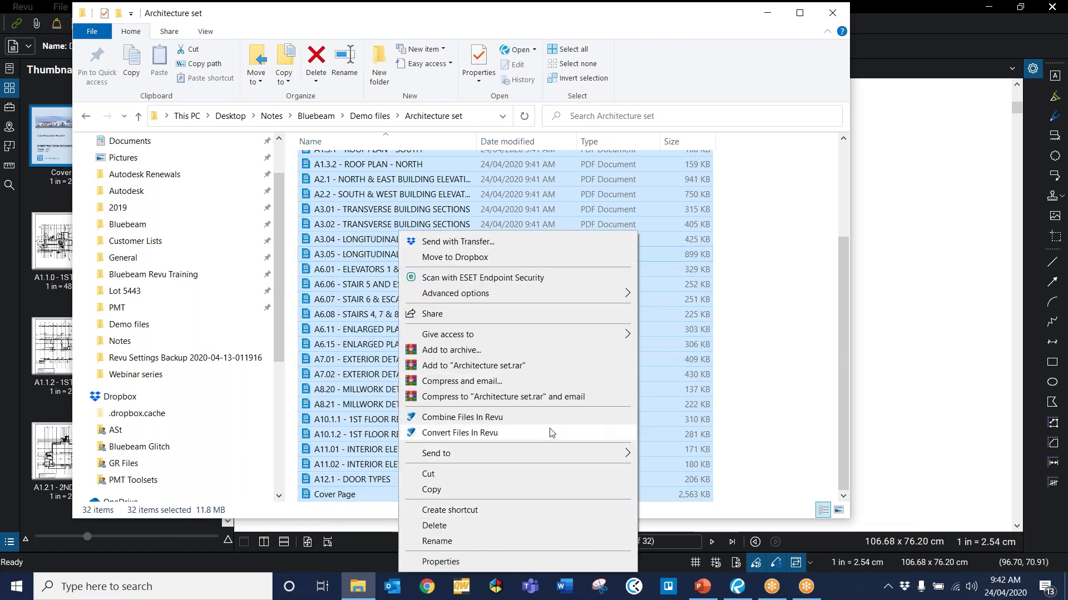
pyautogui.click(470, 421)
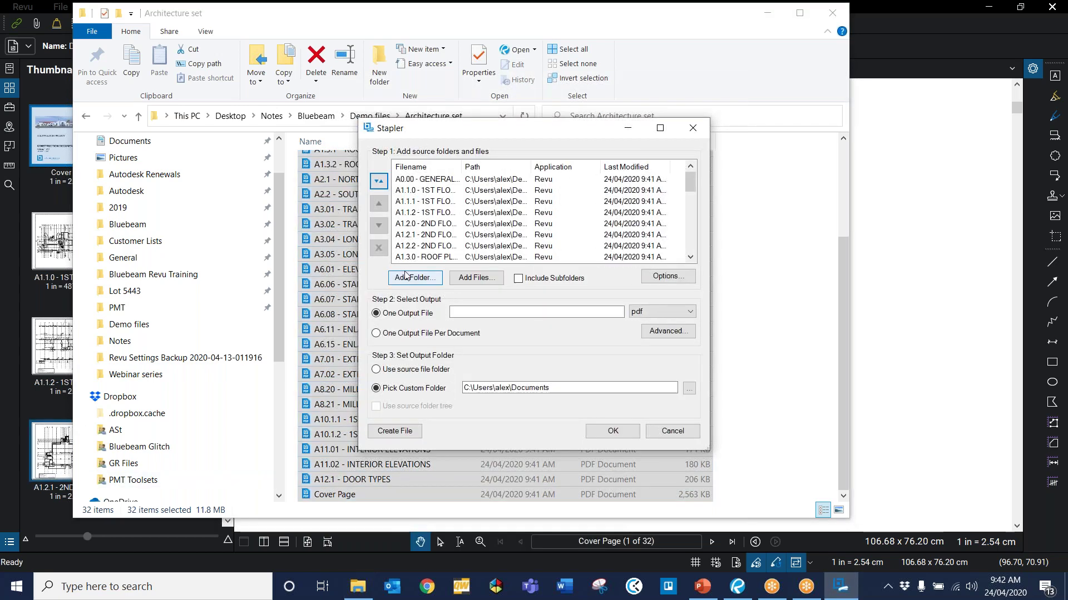
# - Name the combined output 'Architecture Set', save it in the source folder, and accept the settings
pyautogui.click(578, 312)
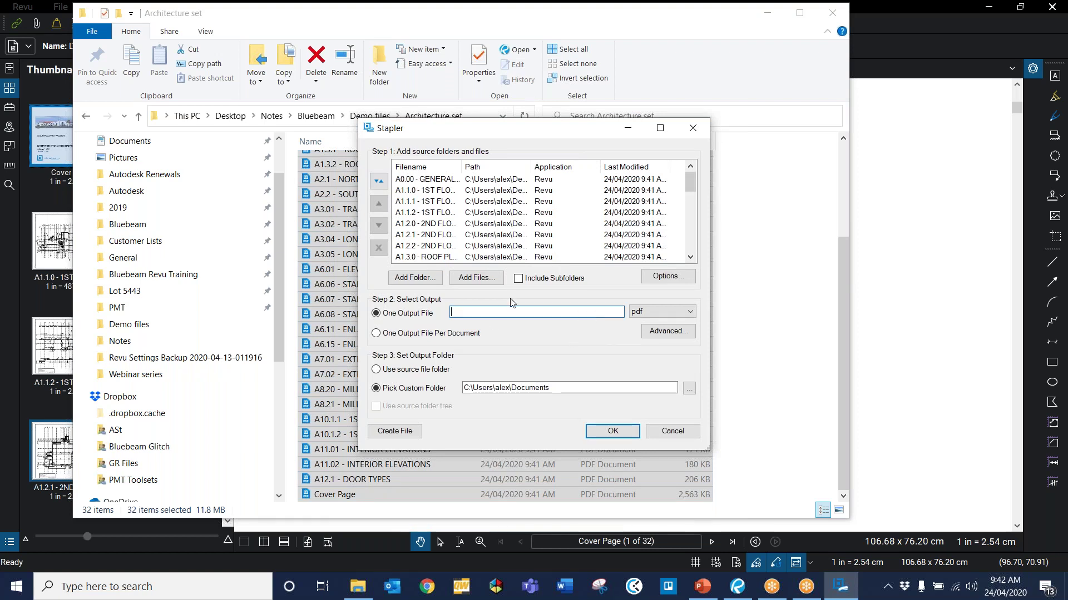
pyautogui.write('Architecture')
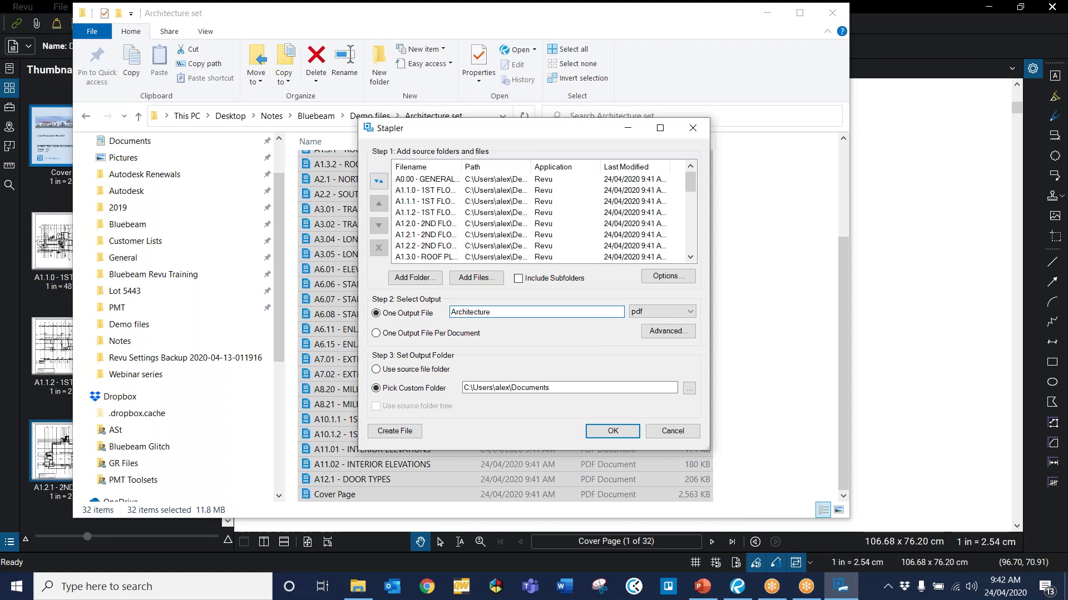
pyautogui.write(' Sewt')
pyautogui.press('BackSpace')
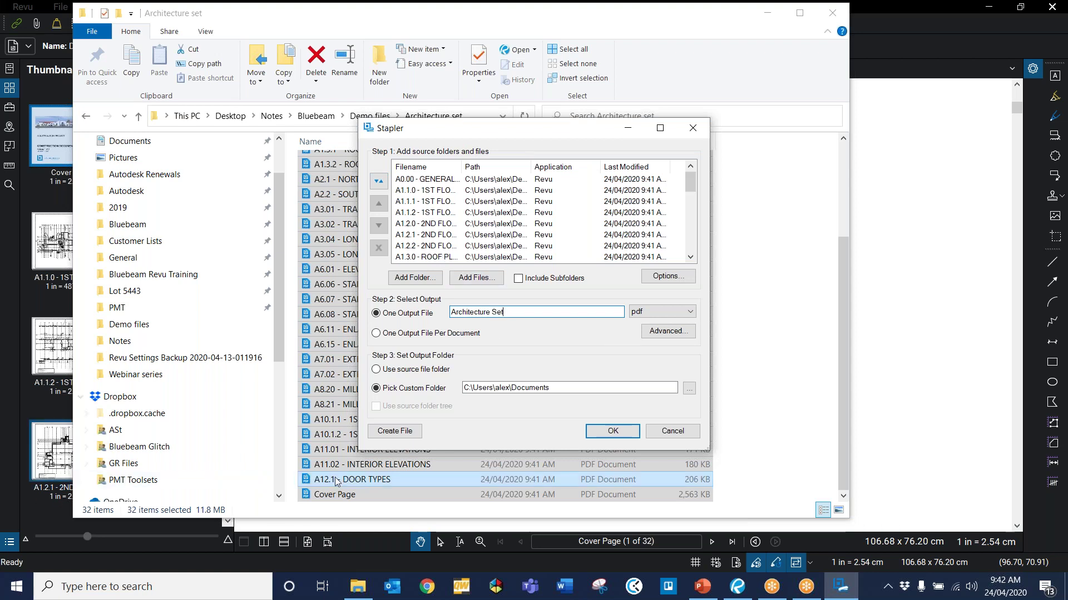
pyautogui.click(378, 369)
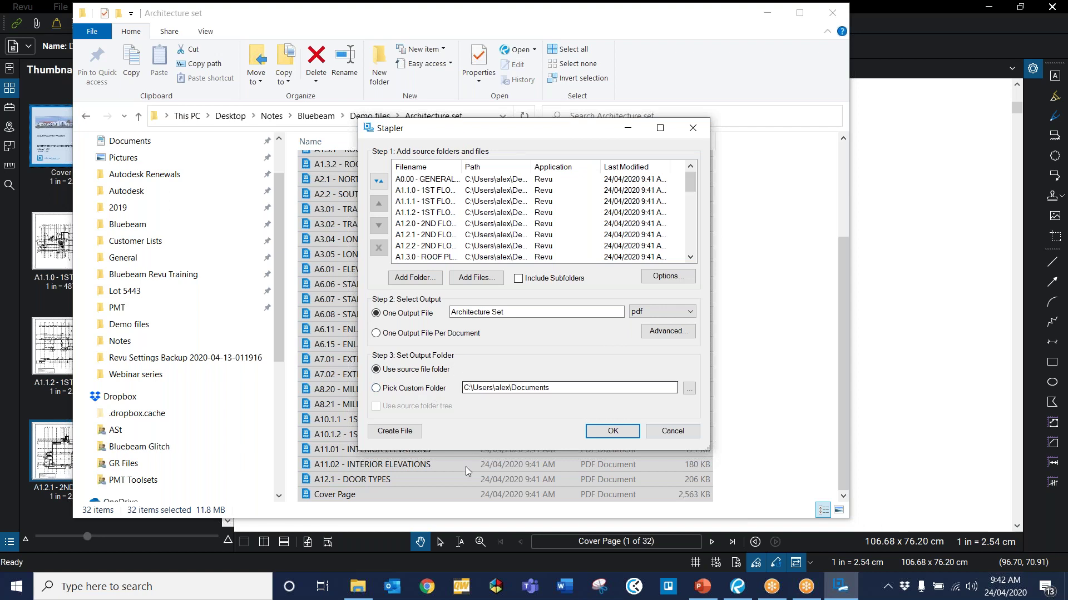
pyautogui.click(612, 432)
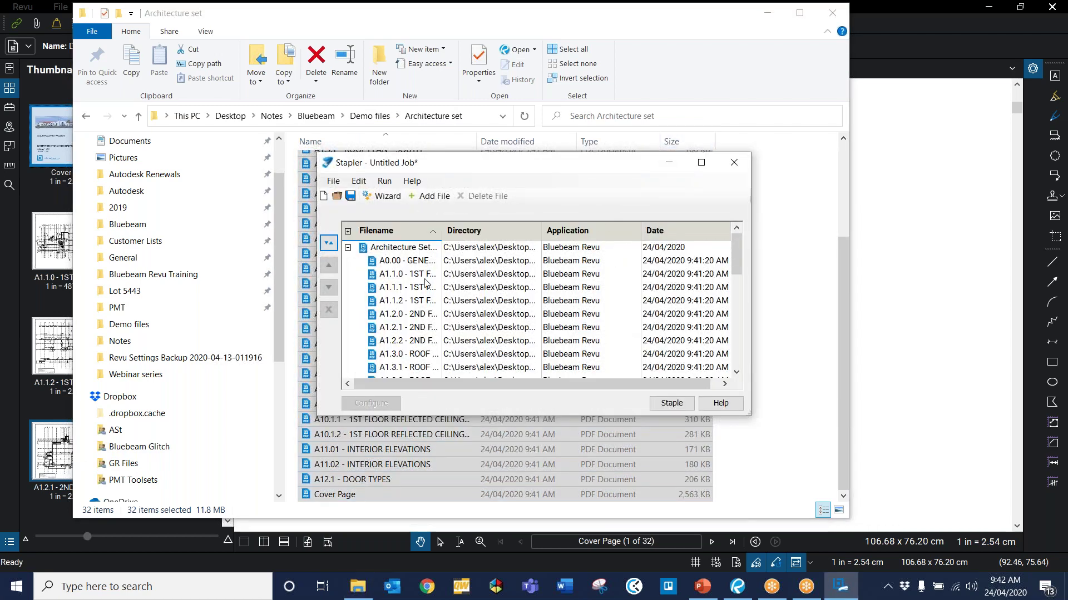
# - Move Cover Page.pdf to the top of the job list and staple the sheets
pyautogui.scroll(-7, 428, 292)
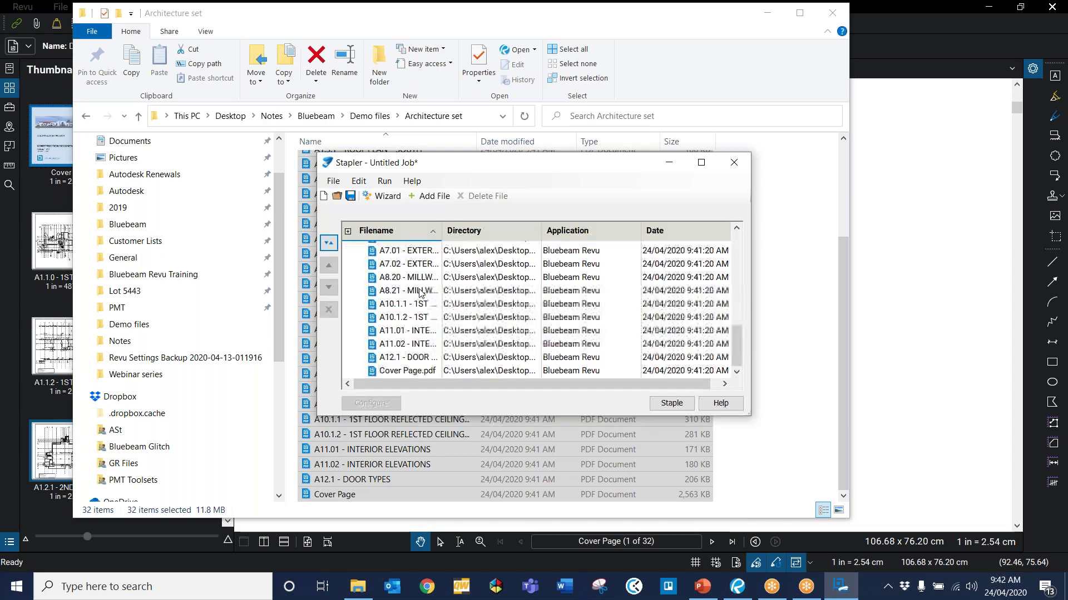
pyautogui.click(414, 372)
pyautogui.scroll(8, 439, 286)
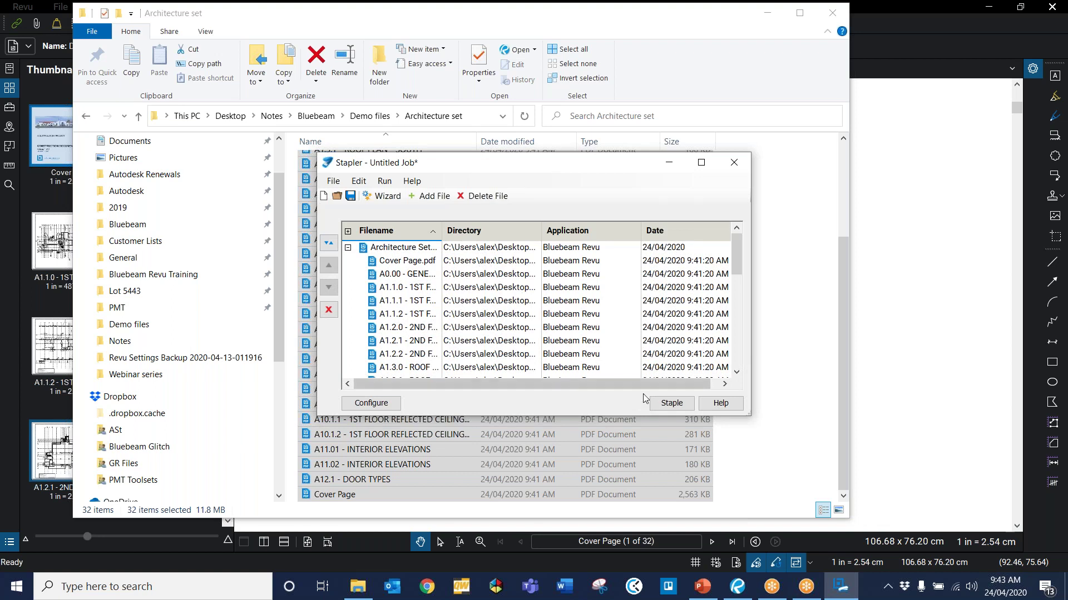
pyautogui.click(671, 403)
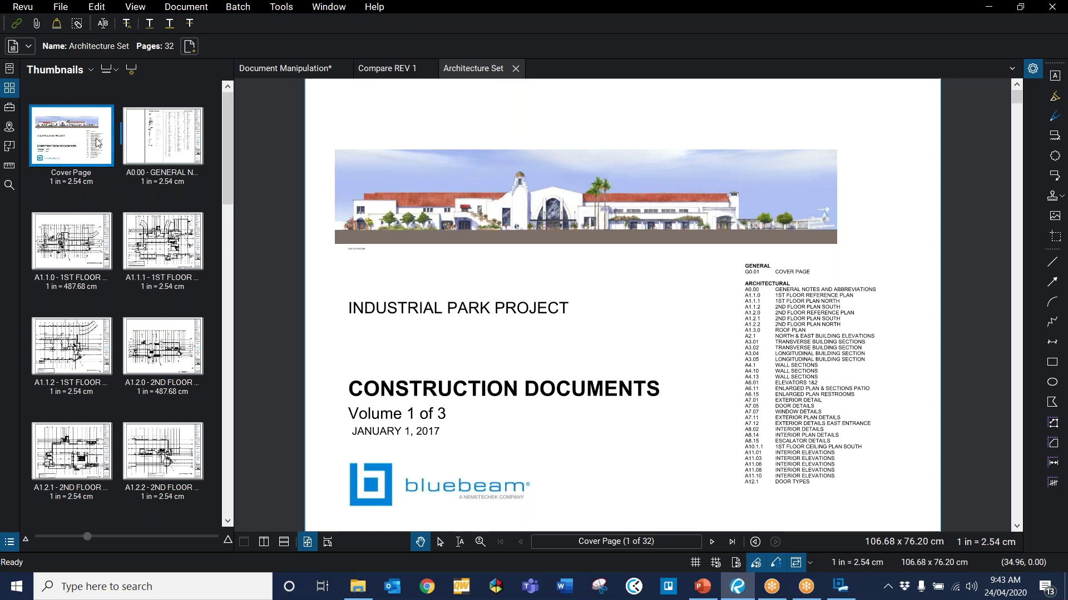
# - Review sheets A12.1 and A11.02 at the end of the set, then bring up page options for A10.1.1
pyautogui.scroll(-15, 133, 202)
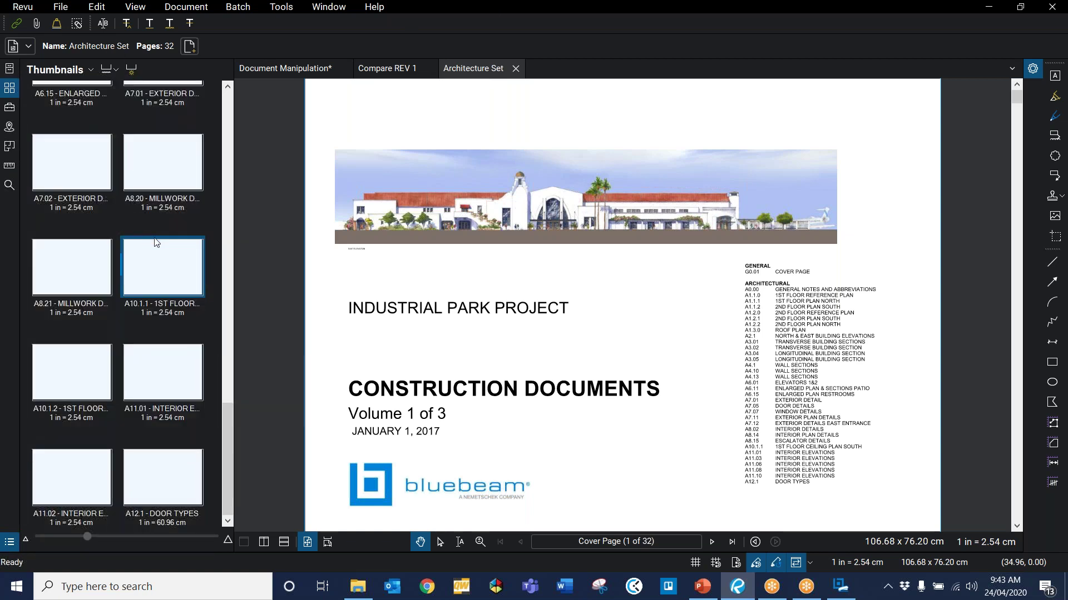
pyautogui.click(145, 479)
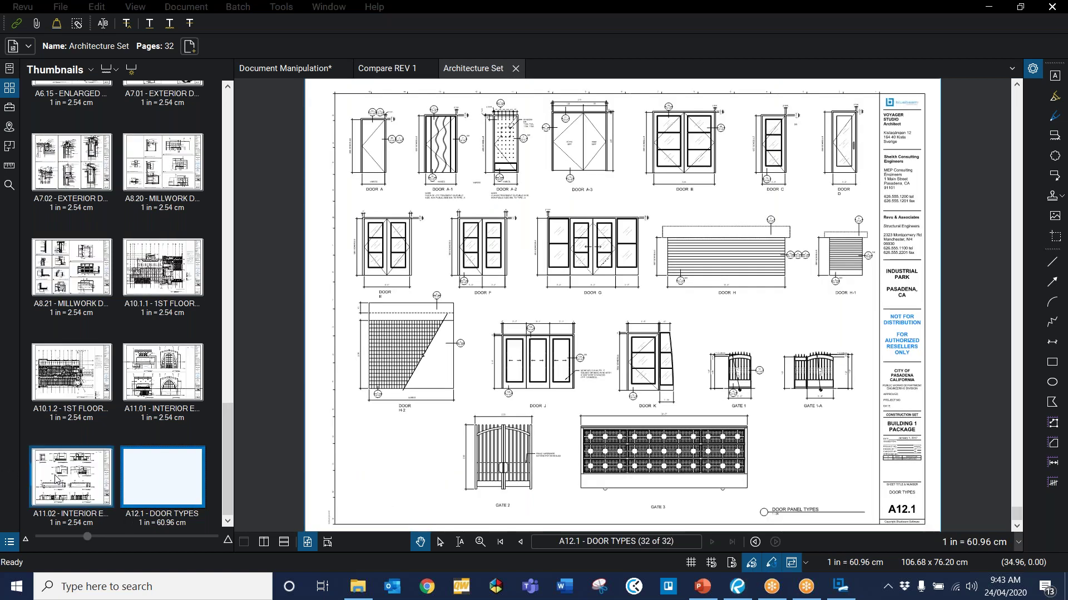
pyautogui.click(72, 477)
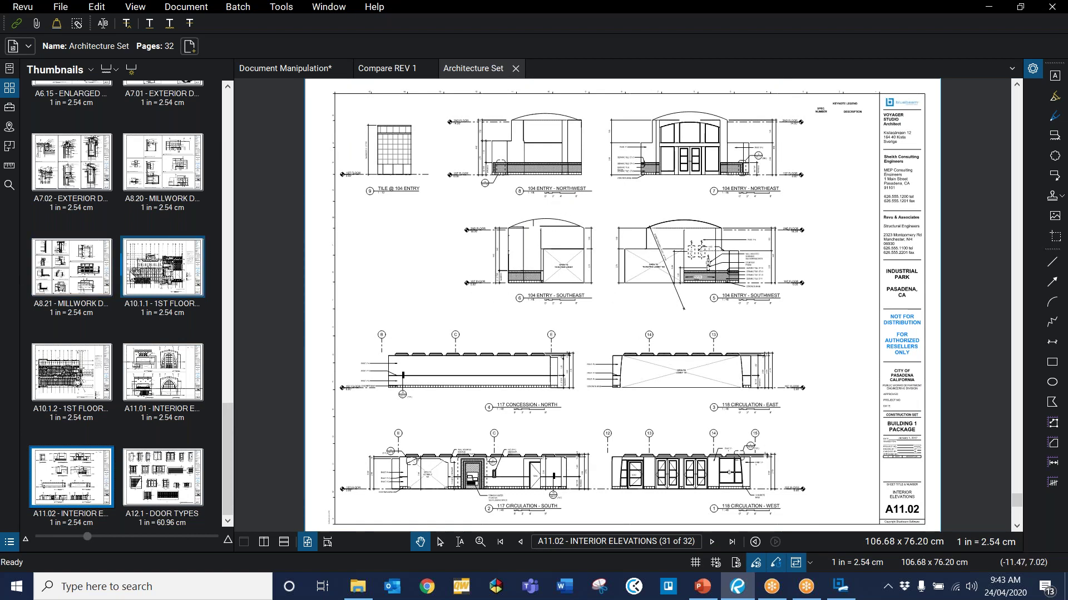
pyautogui.rightClick(140, 260)
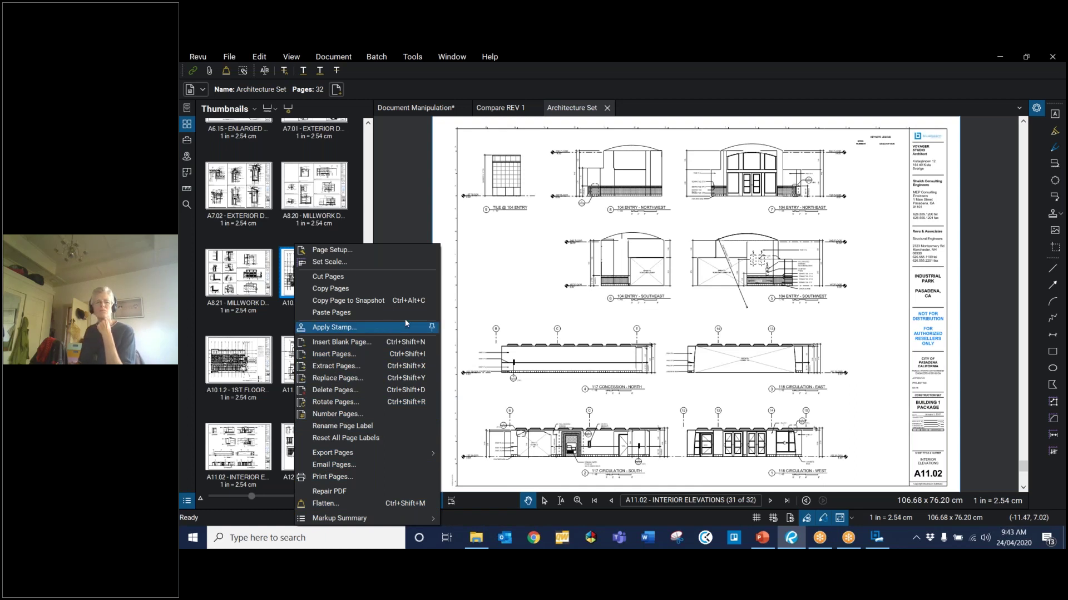
# - Close the page menu and return the Architecture Set to its Cover Page
pyautogui.click(279, 352)
pyautogui.scroll(15, 279, 353)
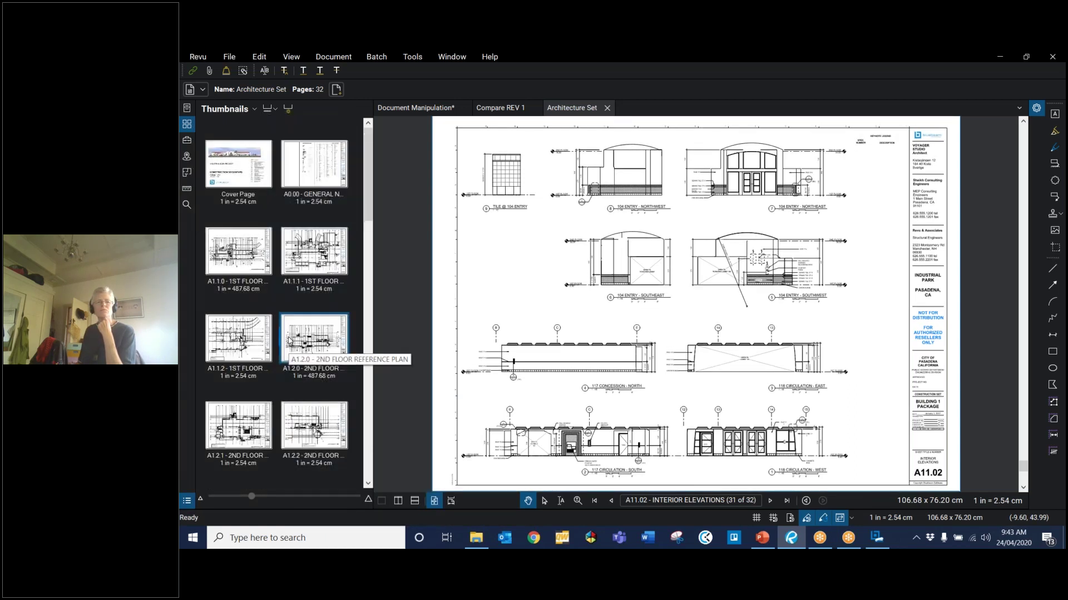
pyautogui.click(246, 162)
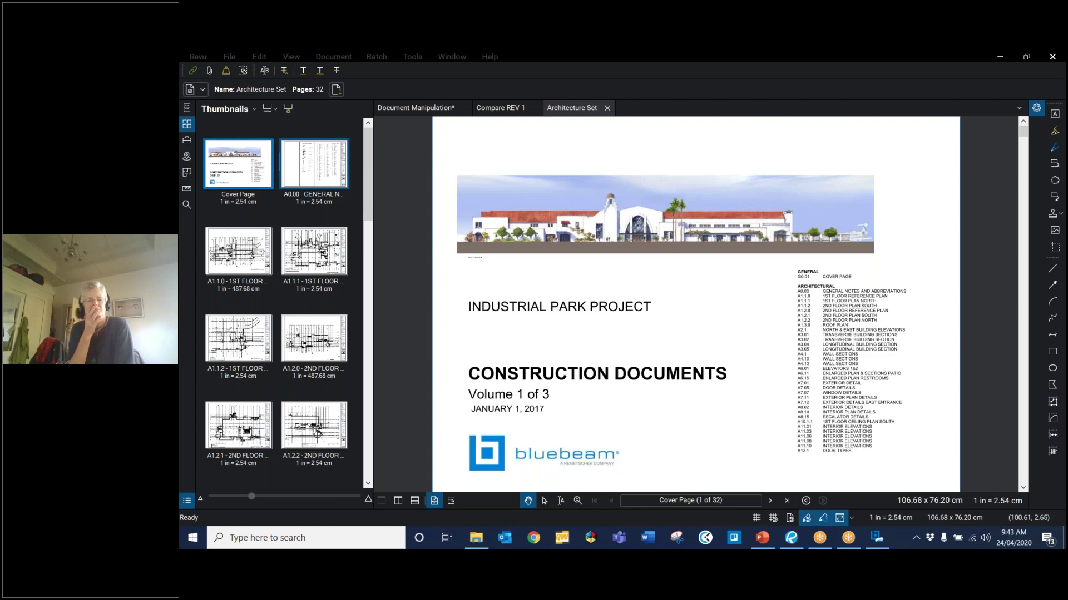
pyautogui.click(484, 82)
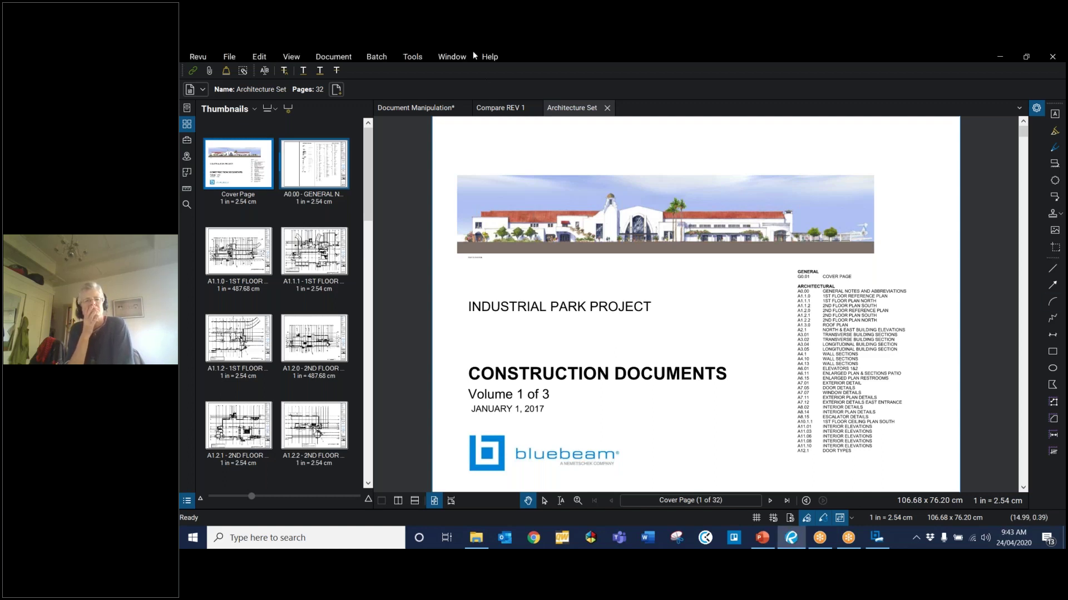
pyautogui.moveTo(767, 544)
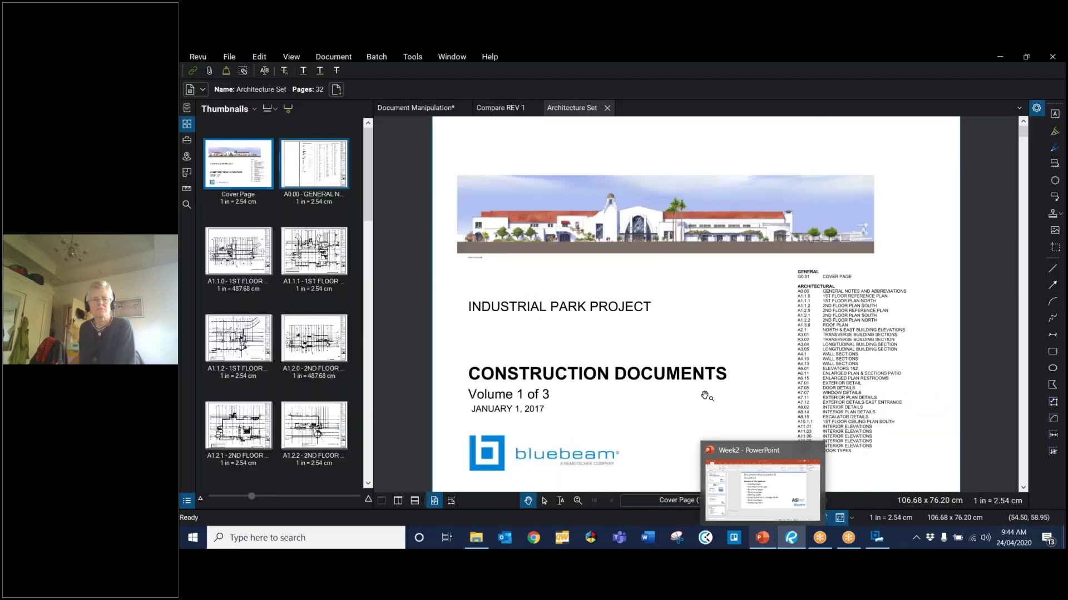
# - Show slide 5, 'Questions?', in the Week2 deck and nudge its Presented By text box
pyautogui.click(766, 547)
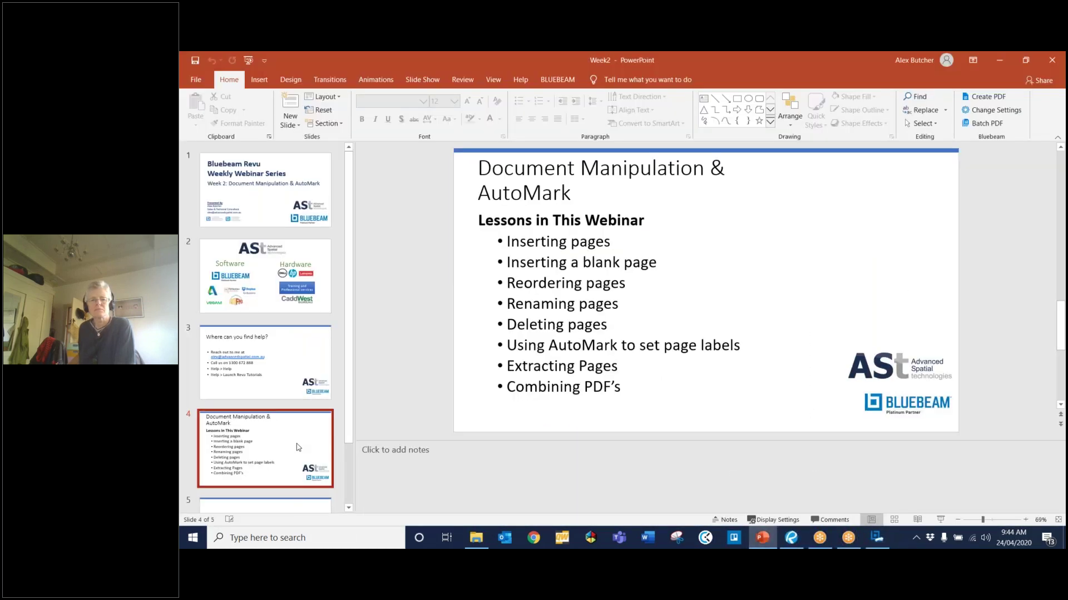
pyautogui.scroll(-2, 289, 445)
pyautogui.click(263, 487)
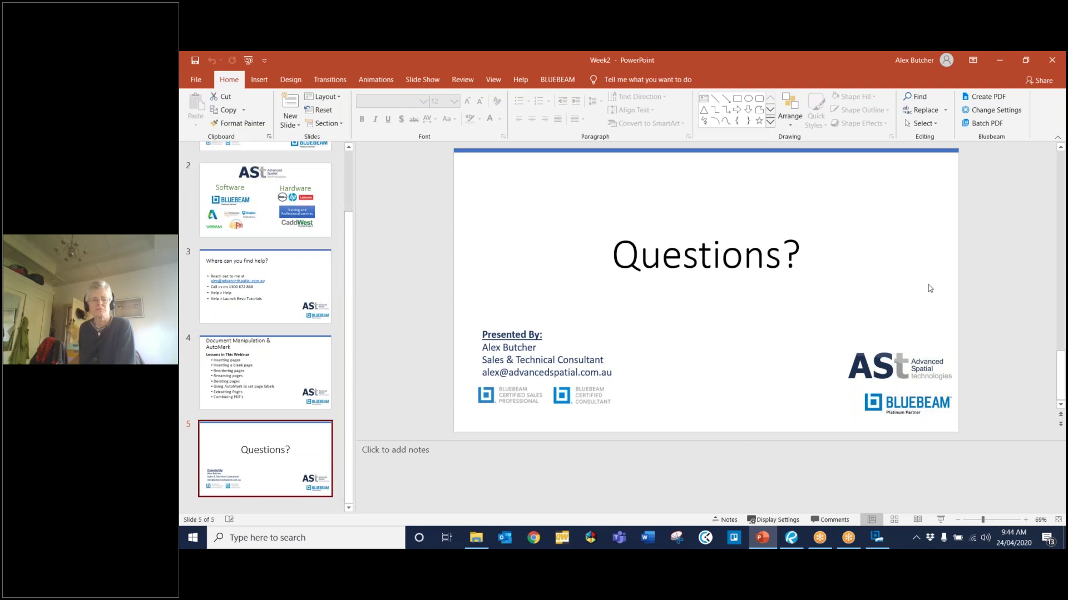
pyautogui.moveTo(617, 348); pyautogui.dragTo(621, 352)
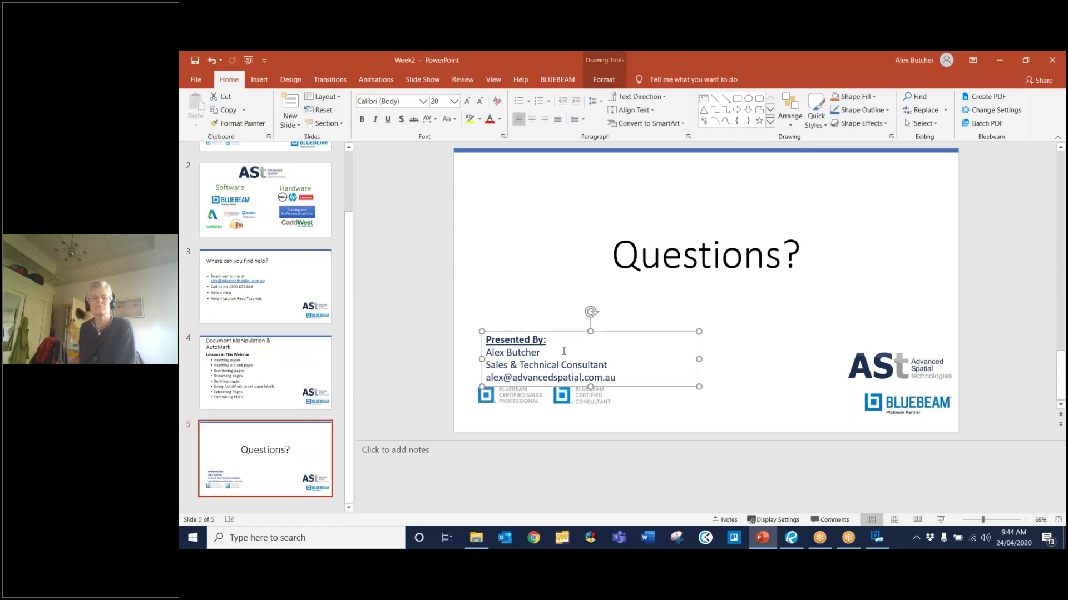
pyautogui.hotkey('ctrl', 'z')
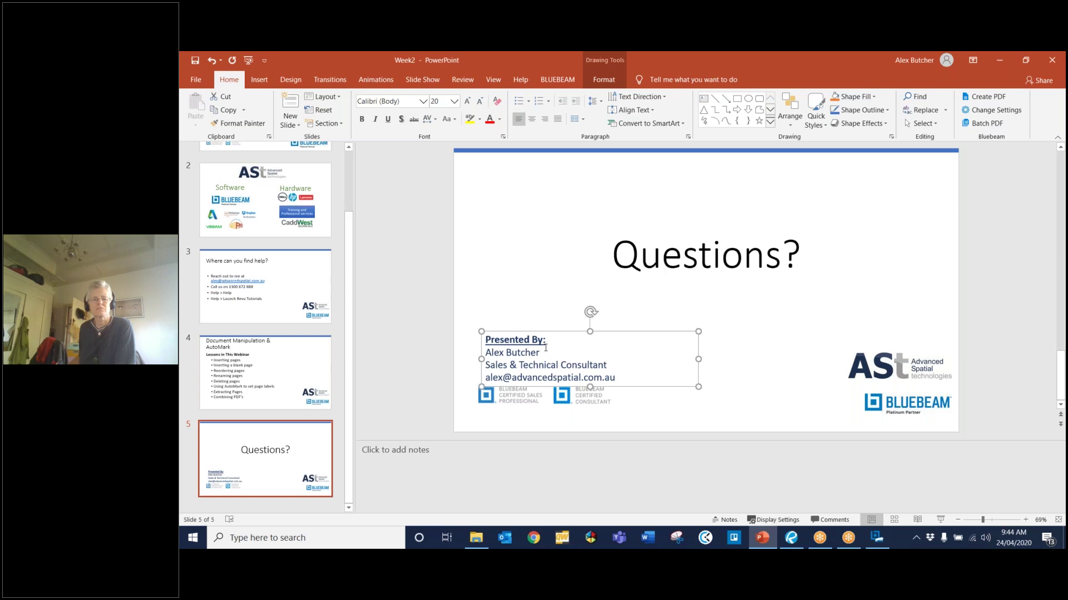
pyautogui.hotkey('ctrl', 'z')
pyautogui.hotkey('ctrl', 'z')
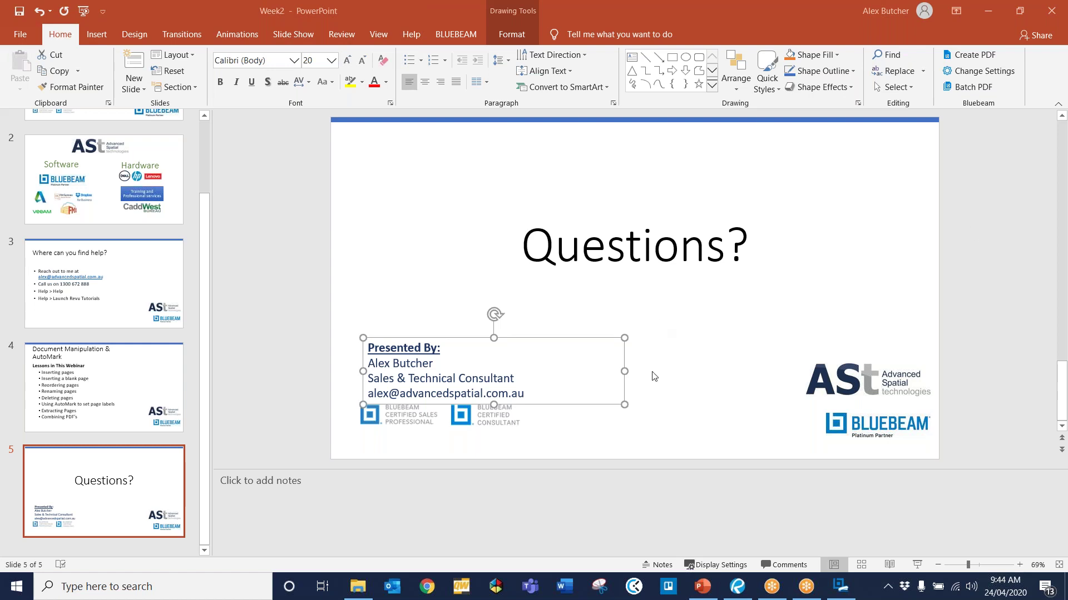
# - Open sheet A0.00 general notes and zoom to its title block
pyautogui.click(737, 587)
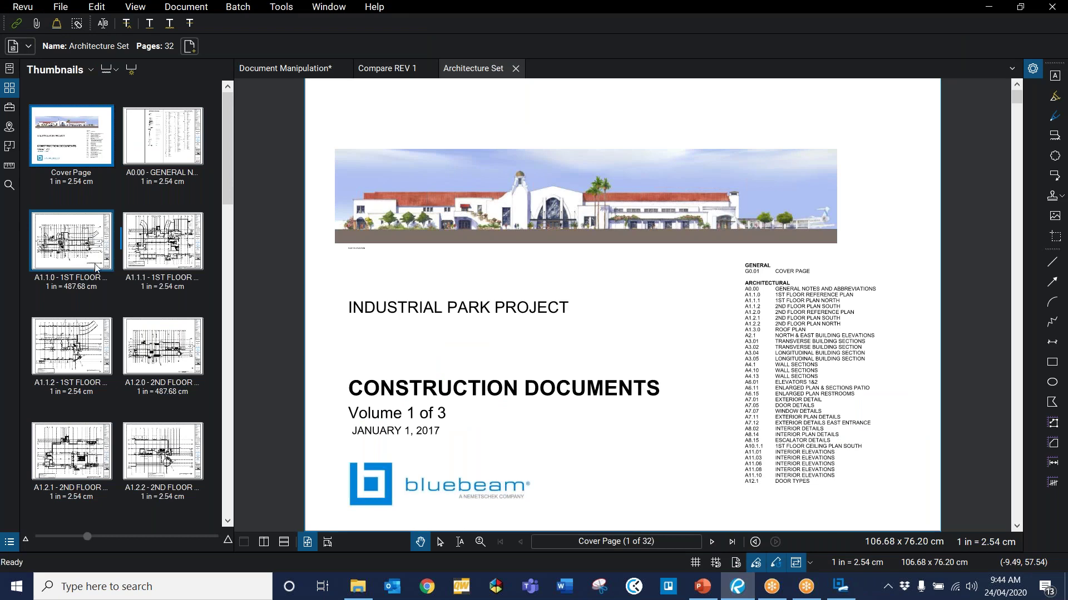
pyautogui.click(175, 152)
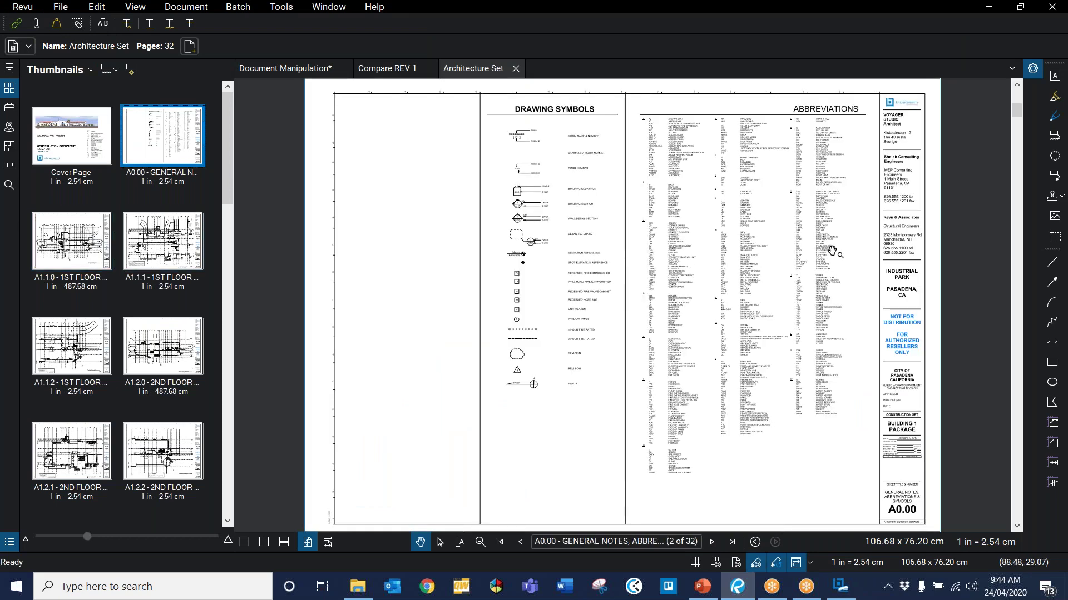
pyautogui.scroll(2, 832, 251)
pyautogui.scroll(2, 833, 252)
pyautogui.moveTo(832, 251); pyautogui.dragTo(360, 249)
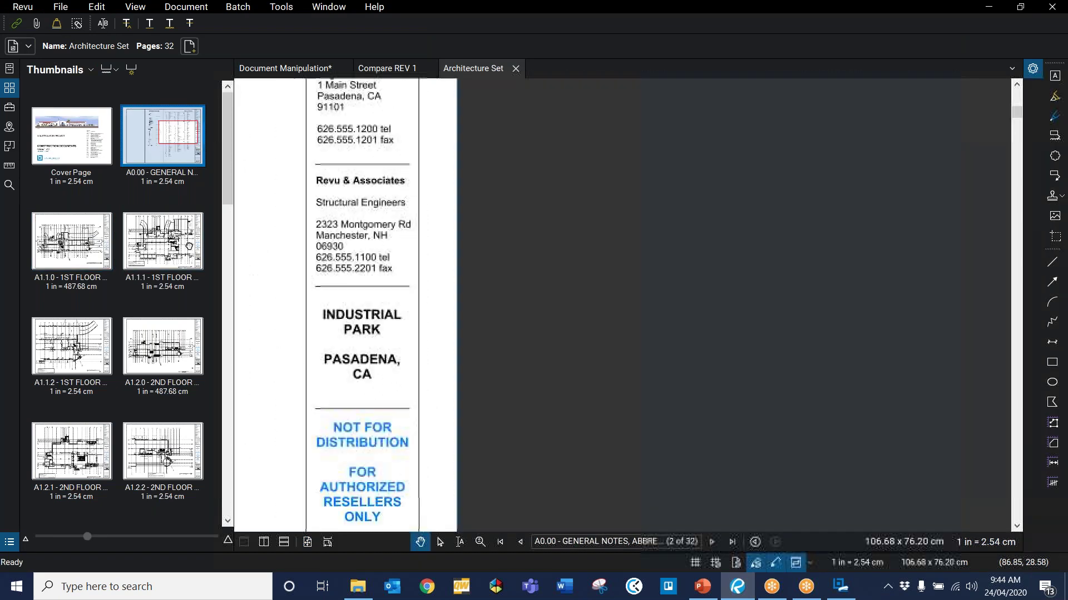
pyautogui.scroll(2, 361, 249)
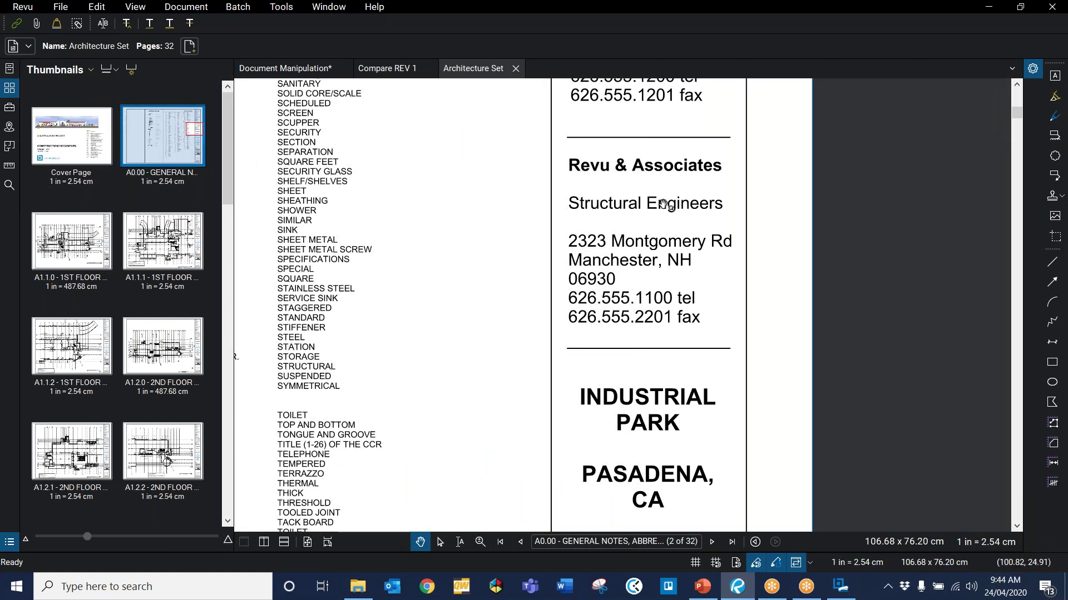
# - Edit the title block text to change 'Structural Engineers' to 'Mechanical Engineers'
pyautogui.click(103, 8)
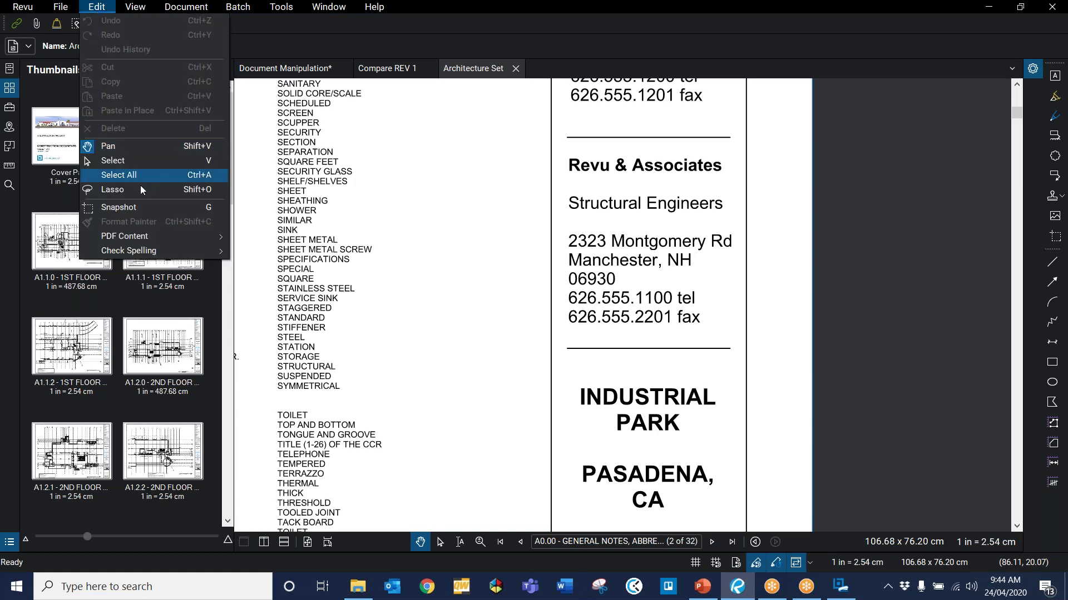
pyautogui.moveTo(150, 234)
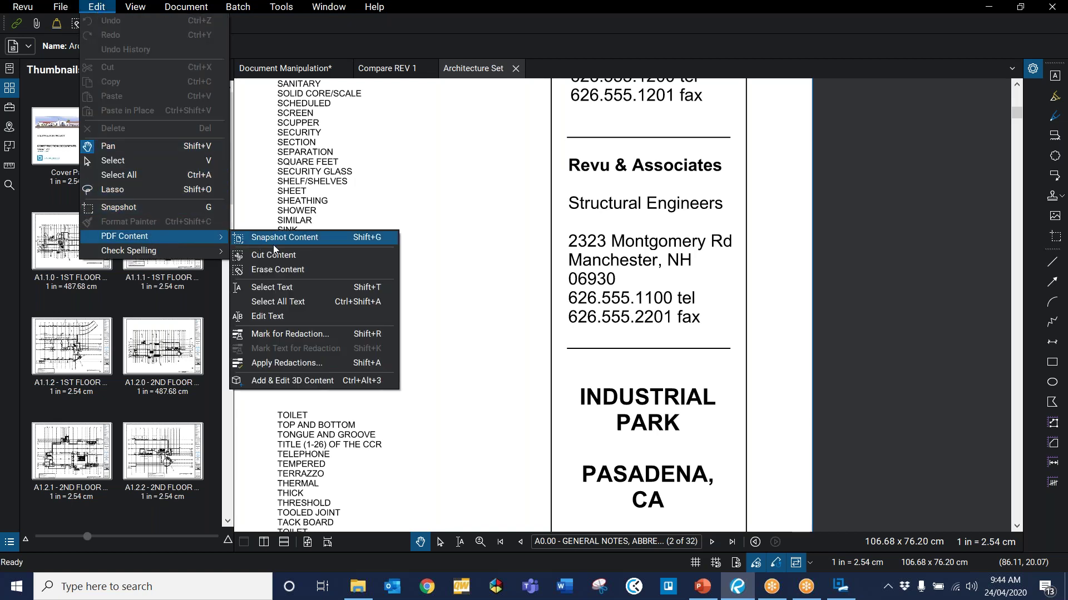
pyautogui.click(275, 315)
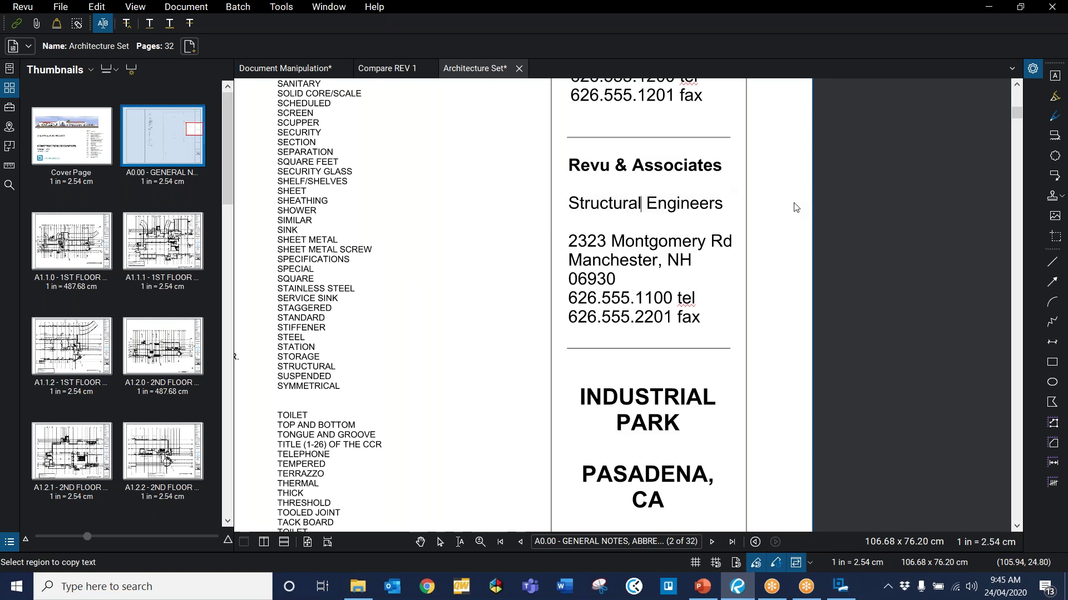
pyautogui.press('BackSpace')
pyautogui.press('BackSpace')
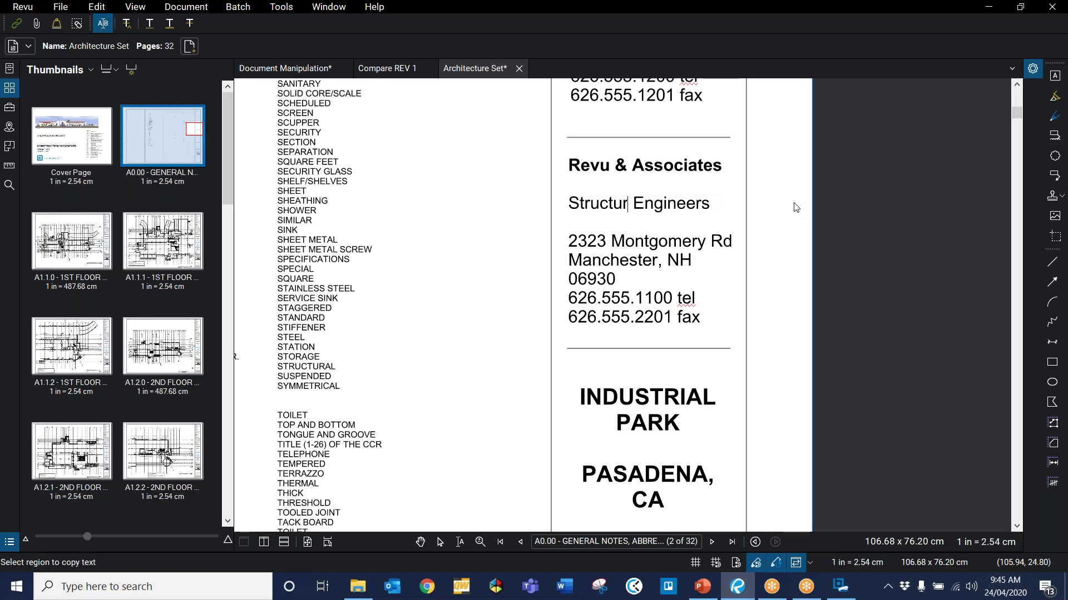
pyautogui.press('BackSpace')
pyautogui.press('BackSpace')
pyautogui.press('BackSpace')
pyautogui.press('BackSpace')
pyautogui.press('BackSpace')
pyautogui.press('BackSpace')
pyautogui.press('BackSpace')
pyautogui.press('BackSpace')
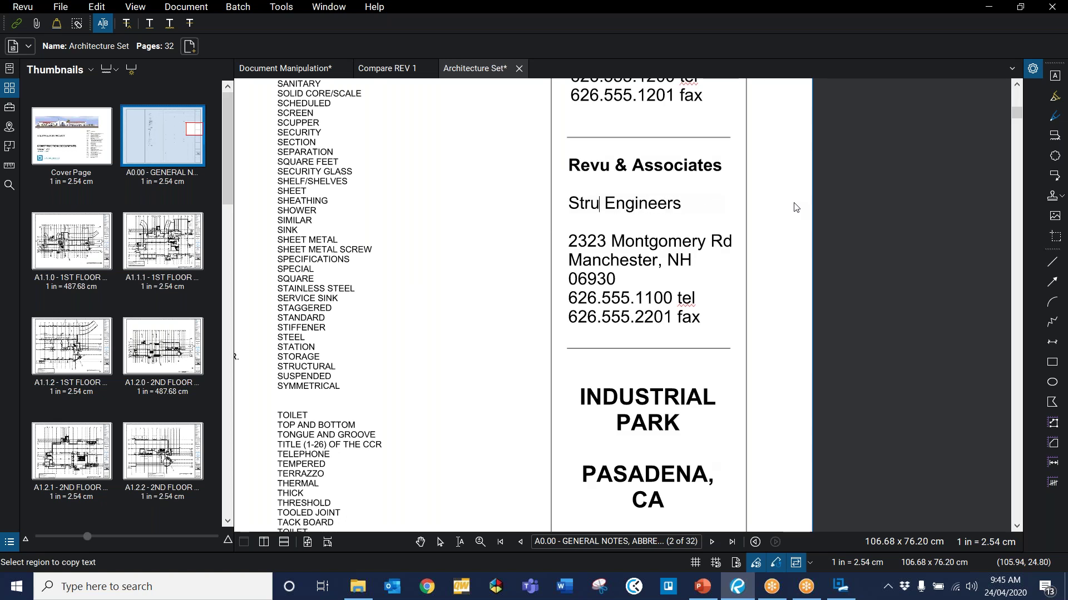
pyautogui.write('MECH')
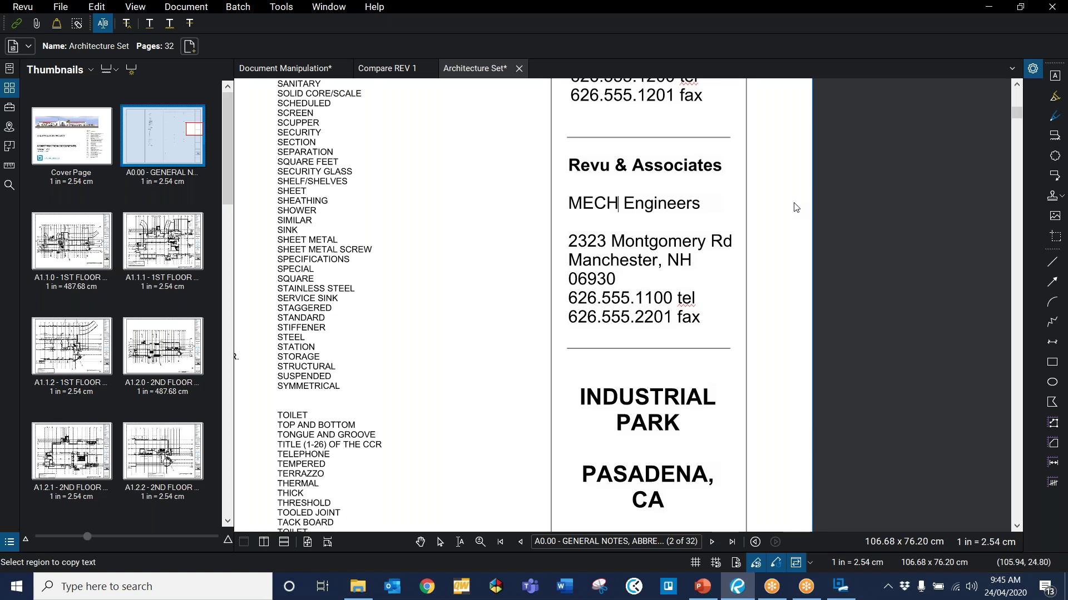
pyautogui.press('BackSpace')
pyautogui.press('BackSpace')
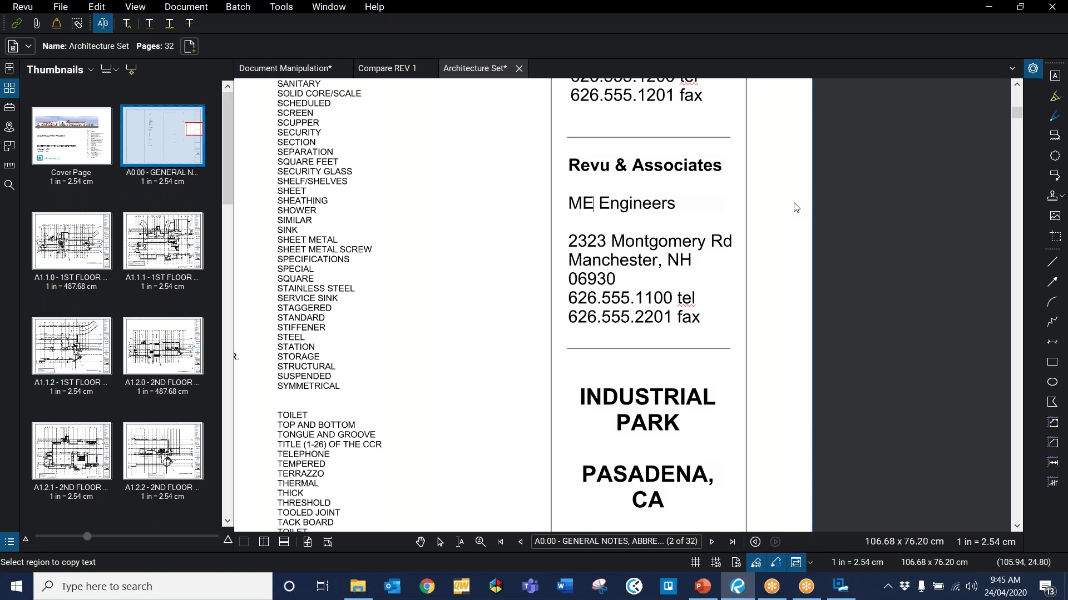
pyautogui.press('BackSpace')
pyautogui.write('echanical')
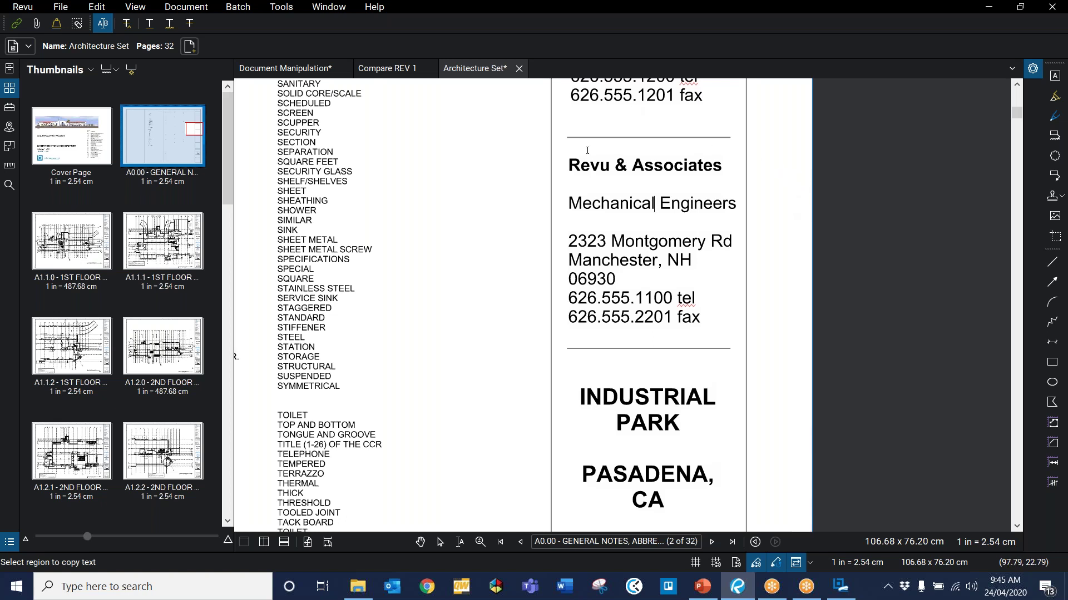
pyautogui.press('Escape')
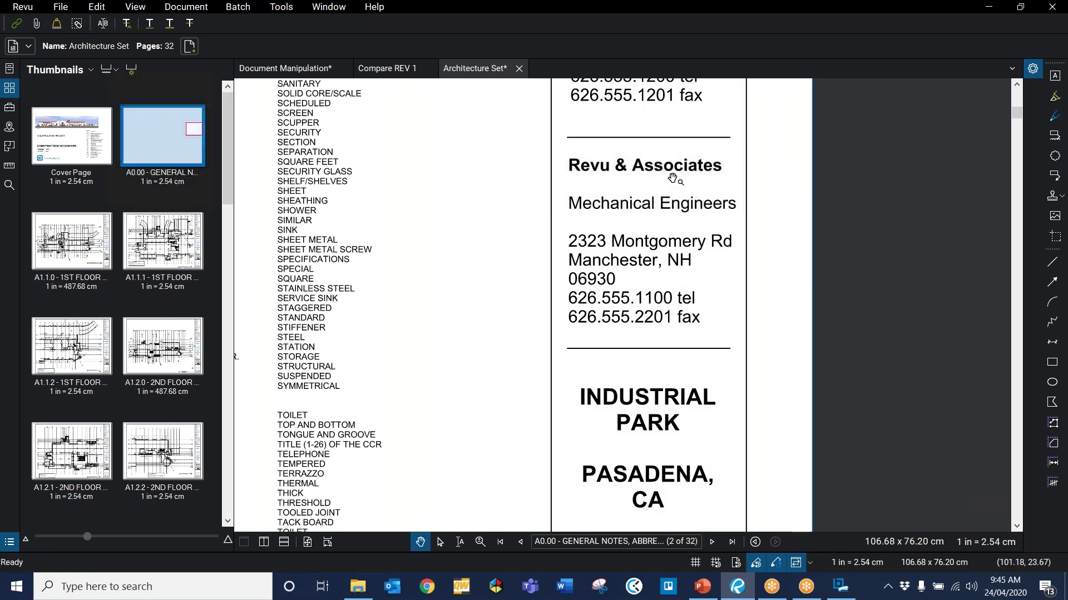
pyautogui.moveTo(637, 202); pyautogui.dragTo(635, 200)
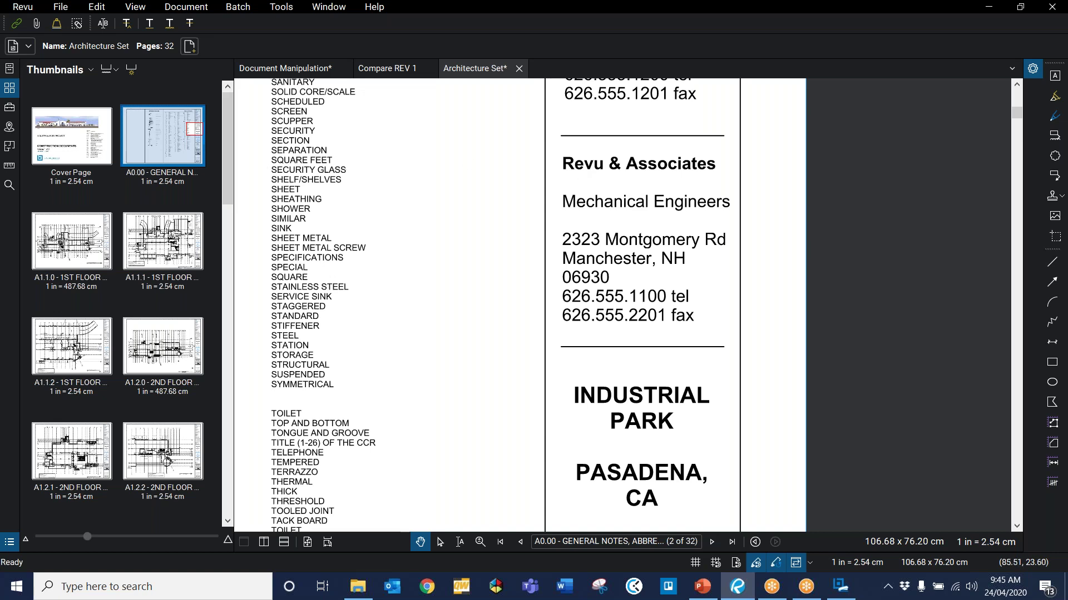
# - Open the Combined File demo document from recent files and go to page 6
pyautogui.click(9, 68)
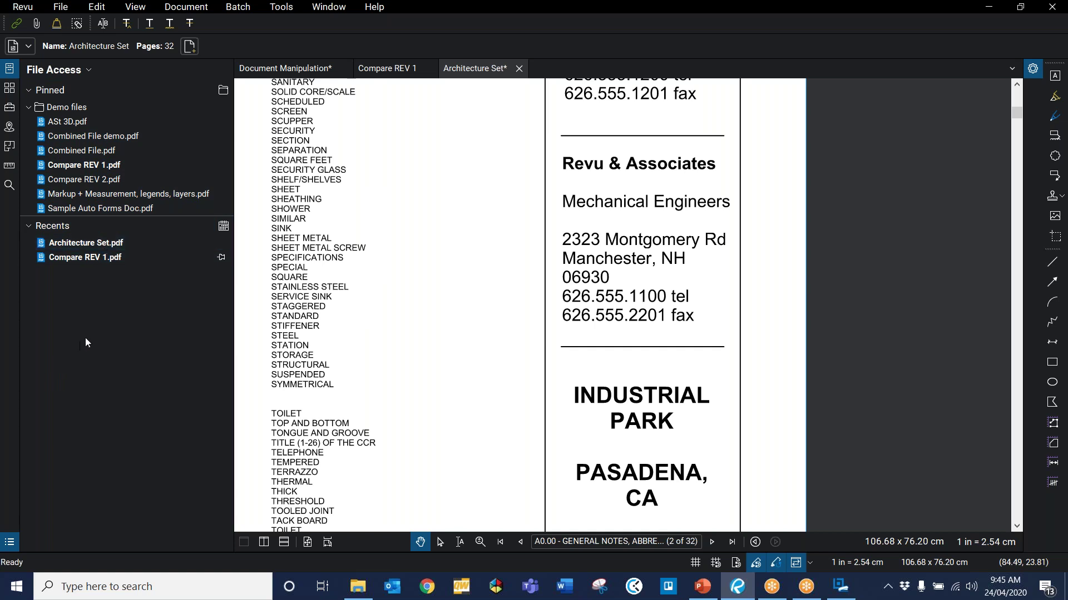
pyautogui.click(102, 138)
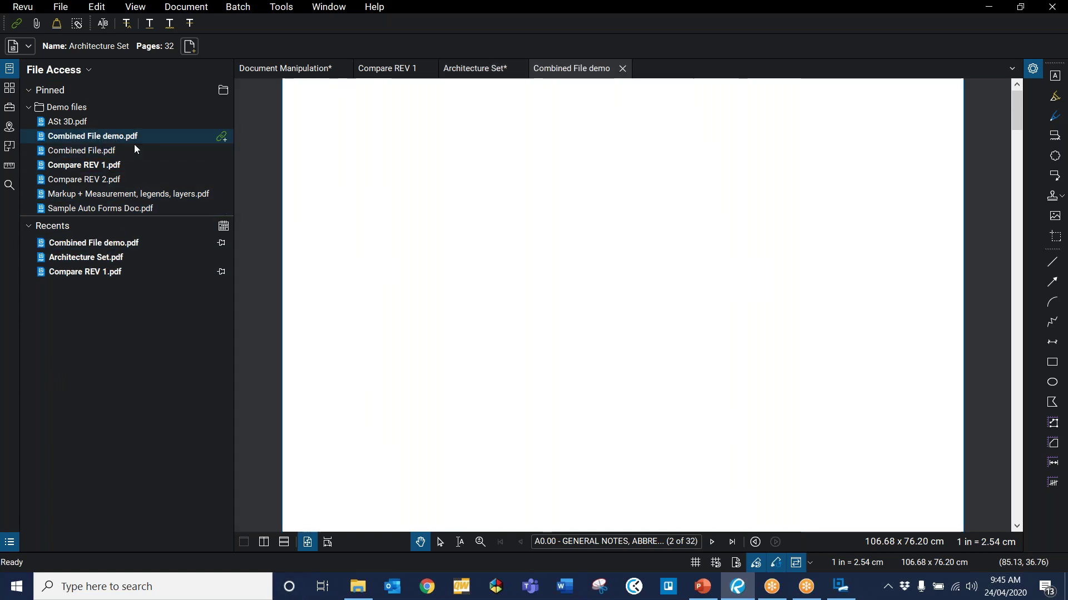
pyautogui.click(12, 95)
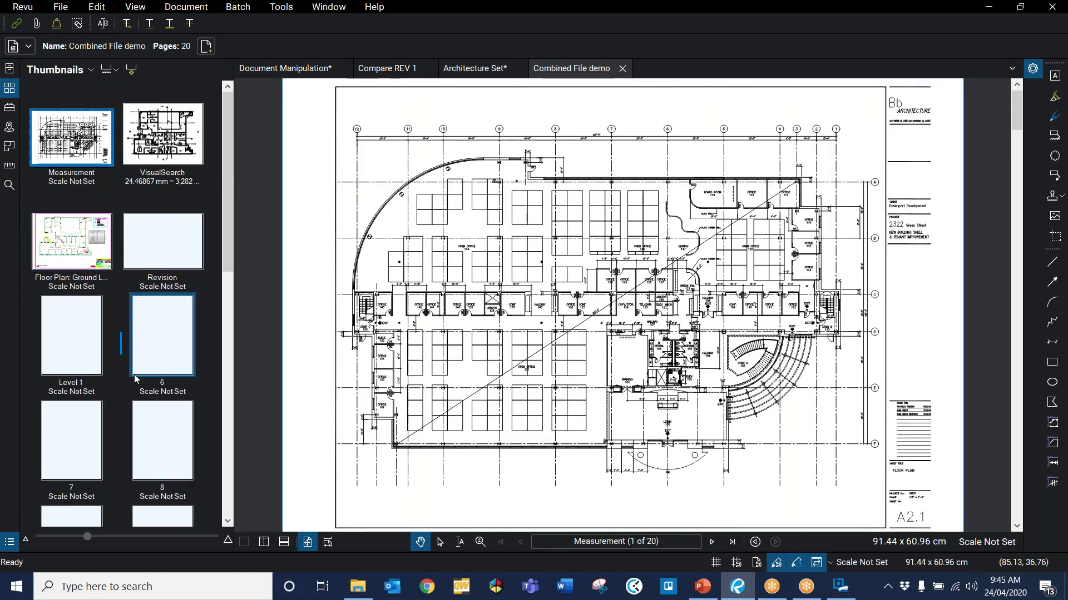
pyautogui.click(133, 350)
pyautogui.scroll(3, 601, 188)
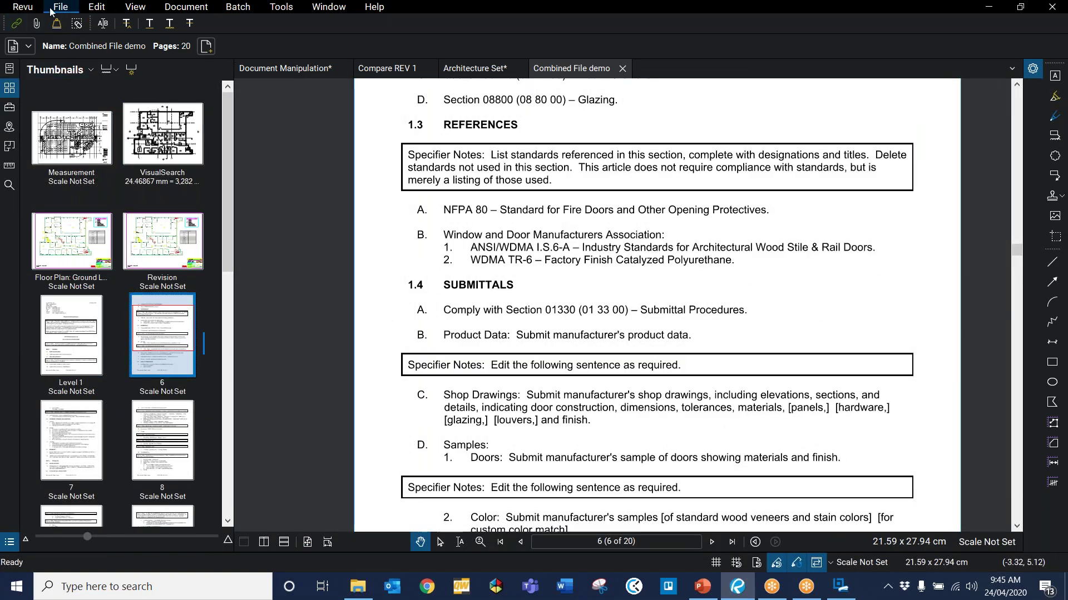
# - With Edit Text, append 'Engineering etc etc' to the end of the ANSI/WDMA reference line
pyautogui.click(97, 7)
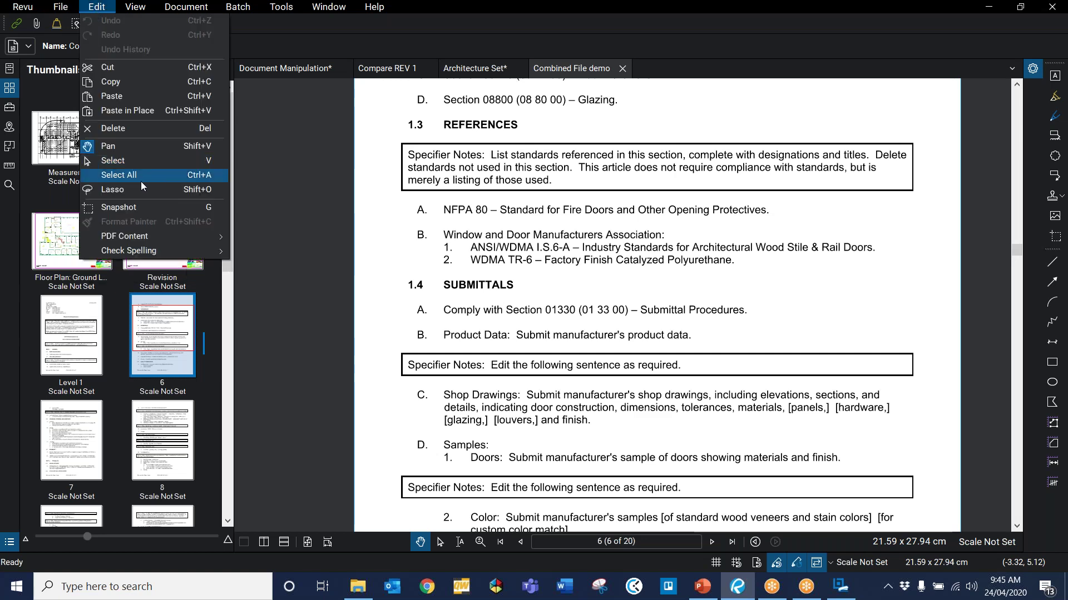
pyautogui.moveTo(180, 238)
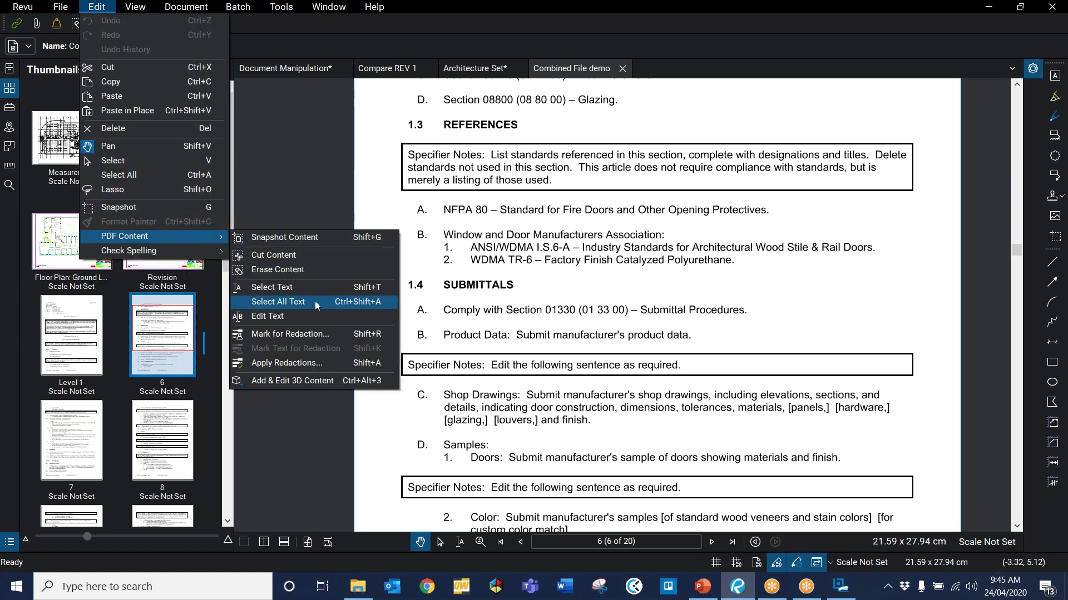
pyautogui.click(306, 316)
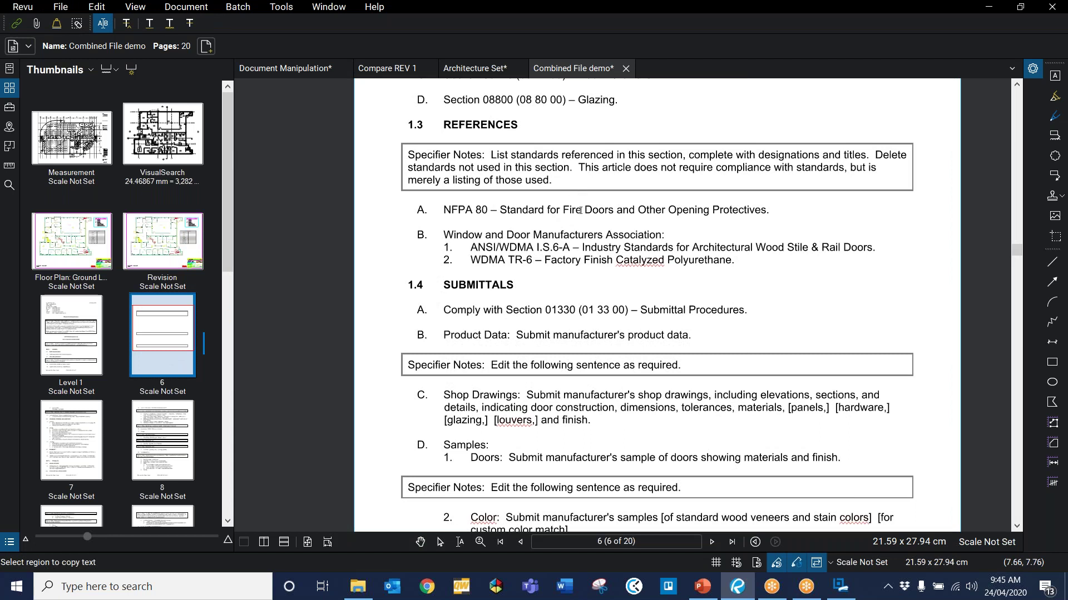
pyautogui.click(702, 247)
pyautogui.click(880, 250)
pyautogui.write('Engineering')
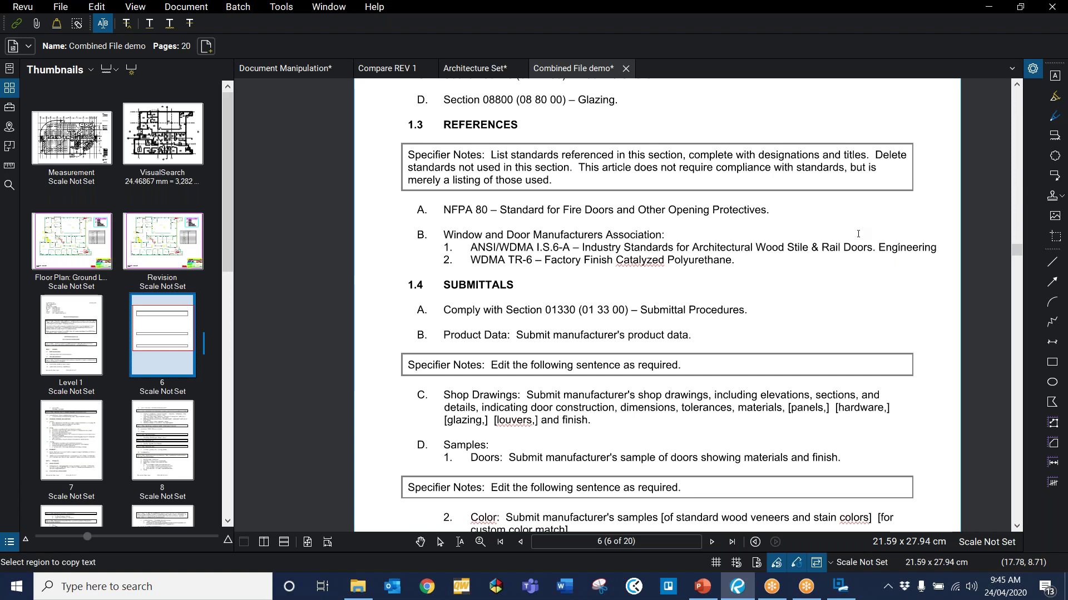
pyautogui.write(' etc etc')
pyautogui.moveTo(770, 209); pyautogui.dragTo(906, 247)
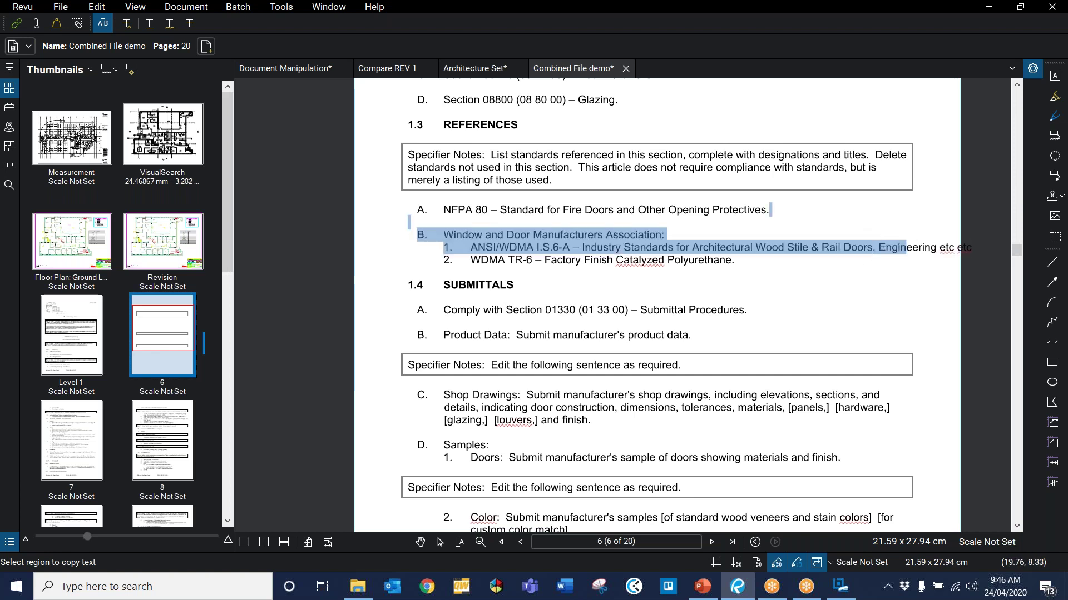
pyautogui.press('Left')
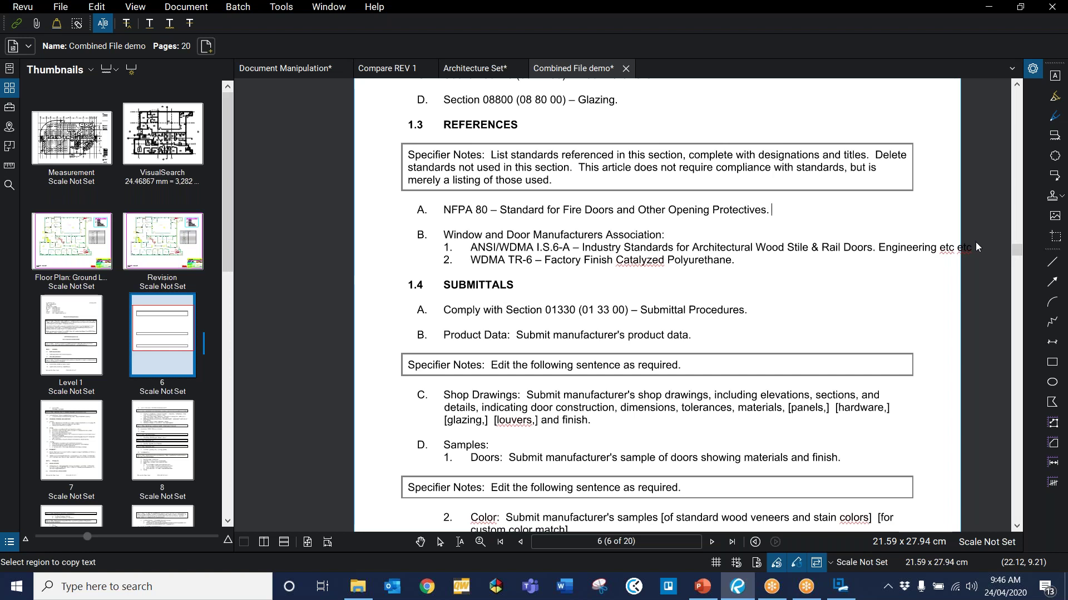
pyautogui.press('Down')
pyautogui.press('Down')
# - Close the Combined File demo tab, choosing Don't Save to discard its text edits
pyautogui.click(624, 69)
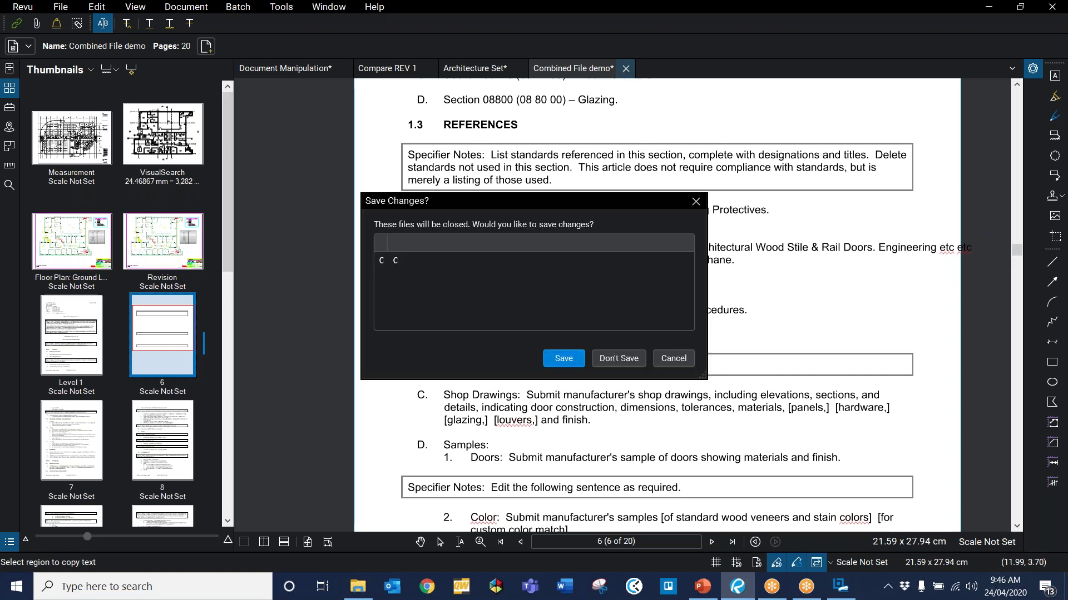
pyautogui.click(611, 358)
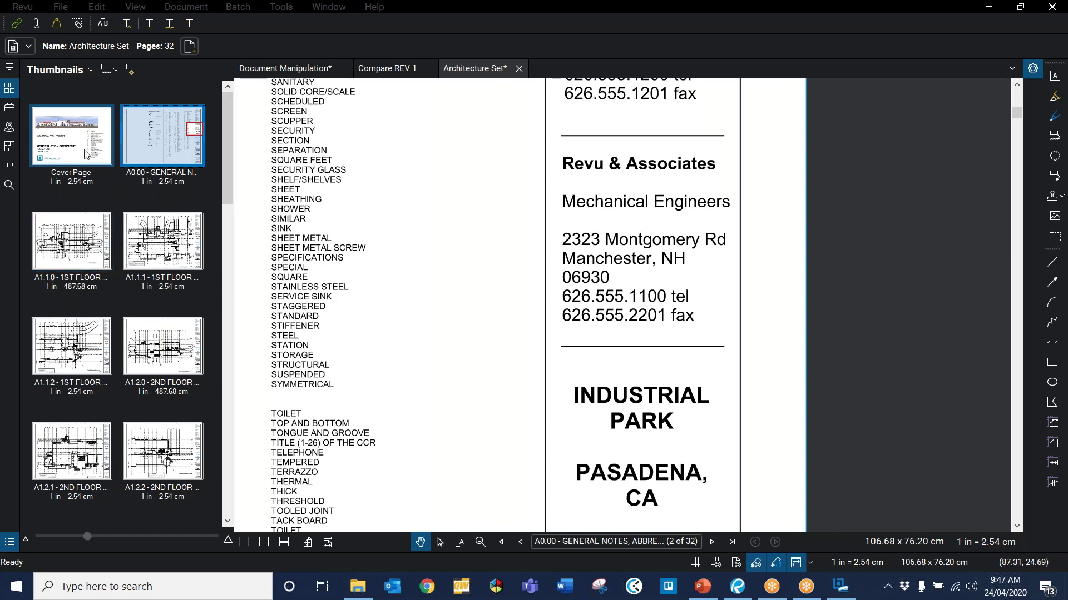
# - On sheet A1.1.0, place a callout pointing into the floor plan with 36 pt text
pyautogui.click(72, 240)
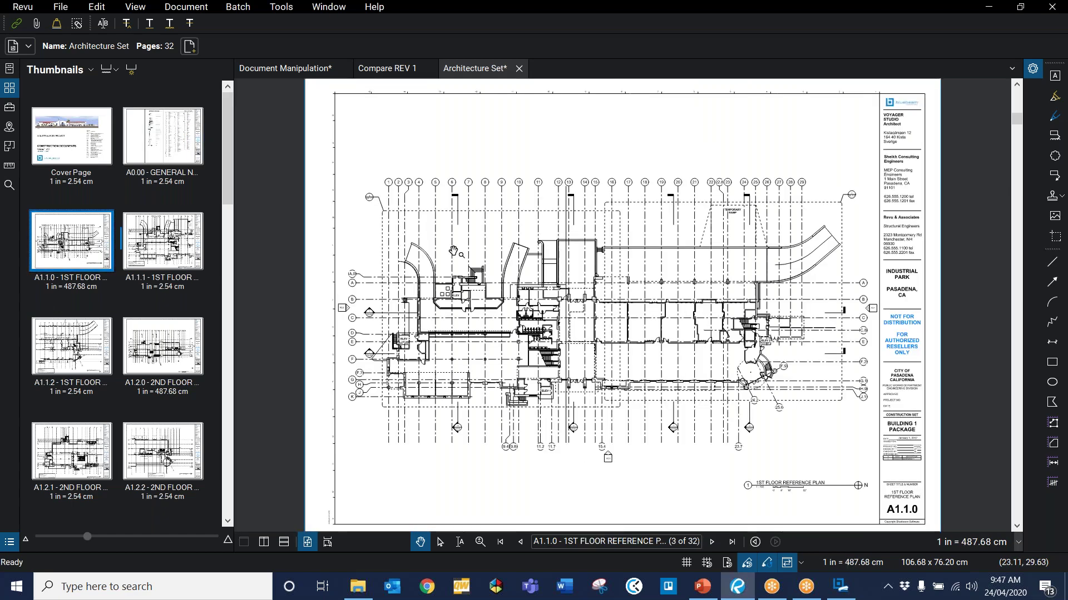
pyautogui.scroll(2, 453, 251)
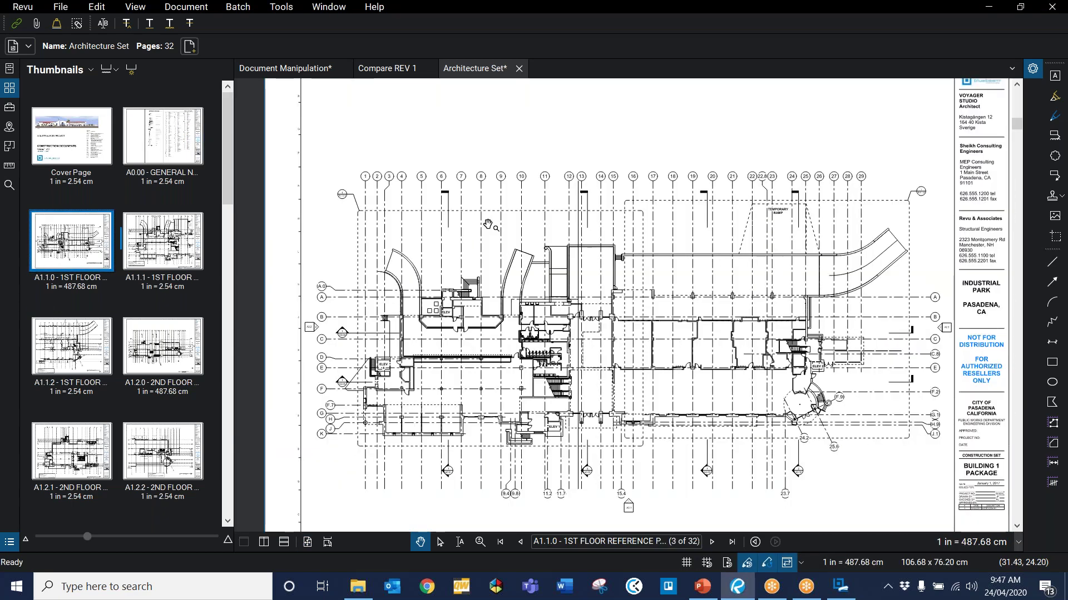
pyautogui.click(1055, 177)
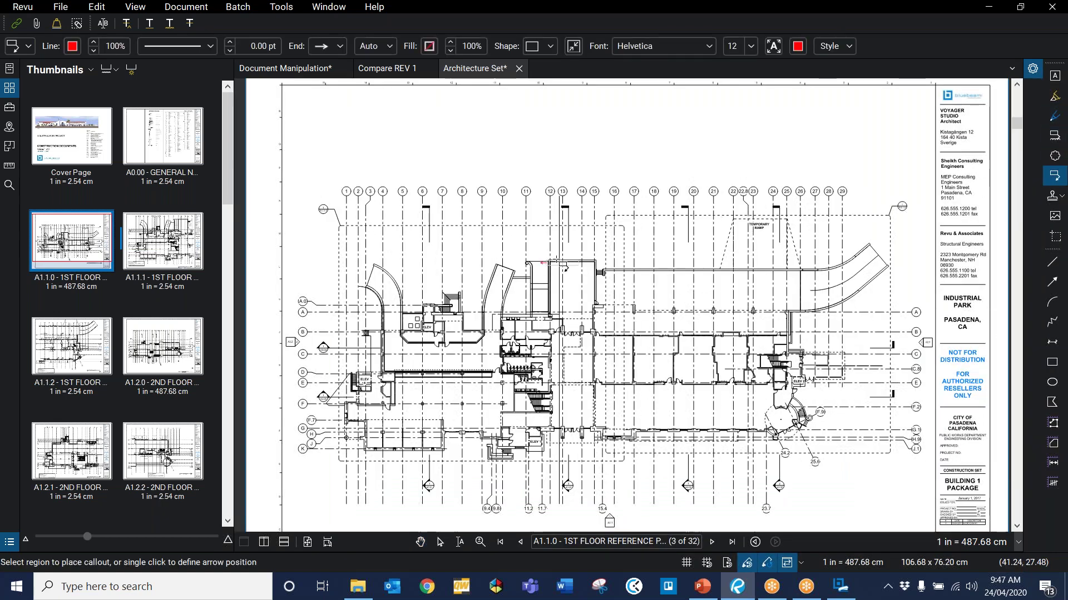
pyautogui.click(606, 159)
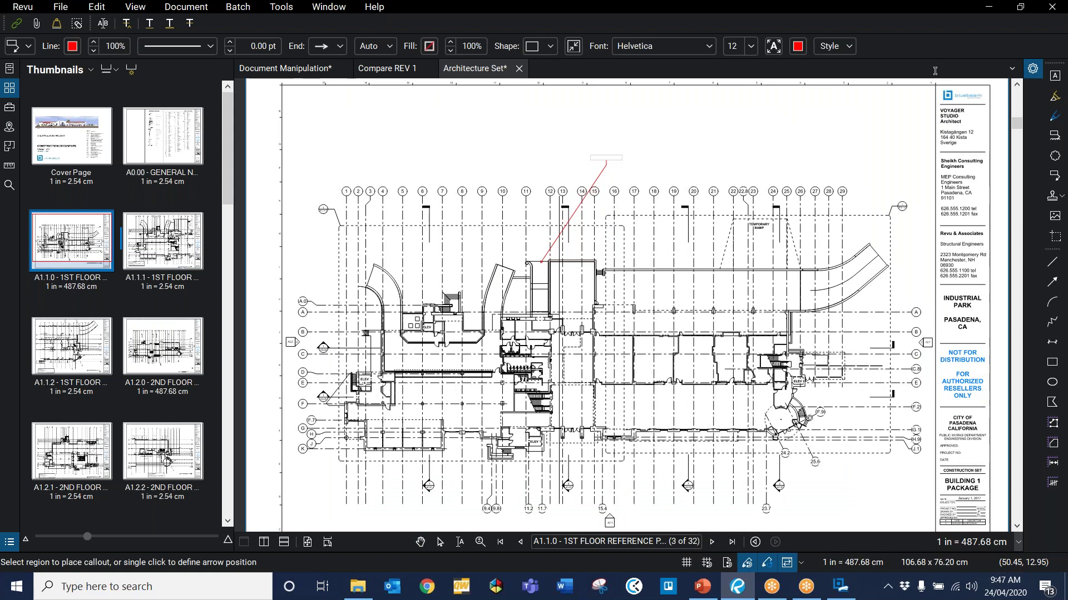
pyautogui.write('Review this')
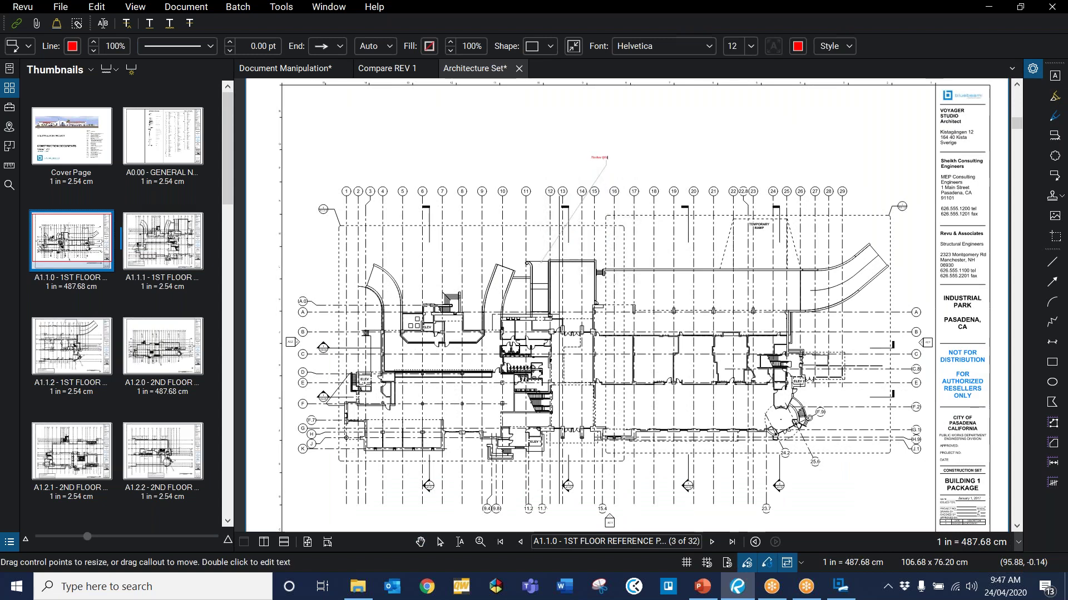
pyautogui.press('Escape')
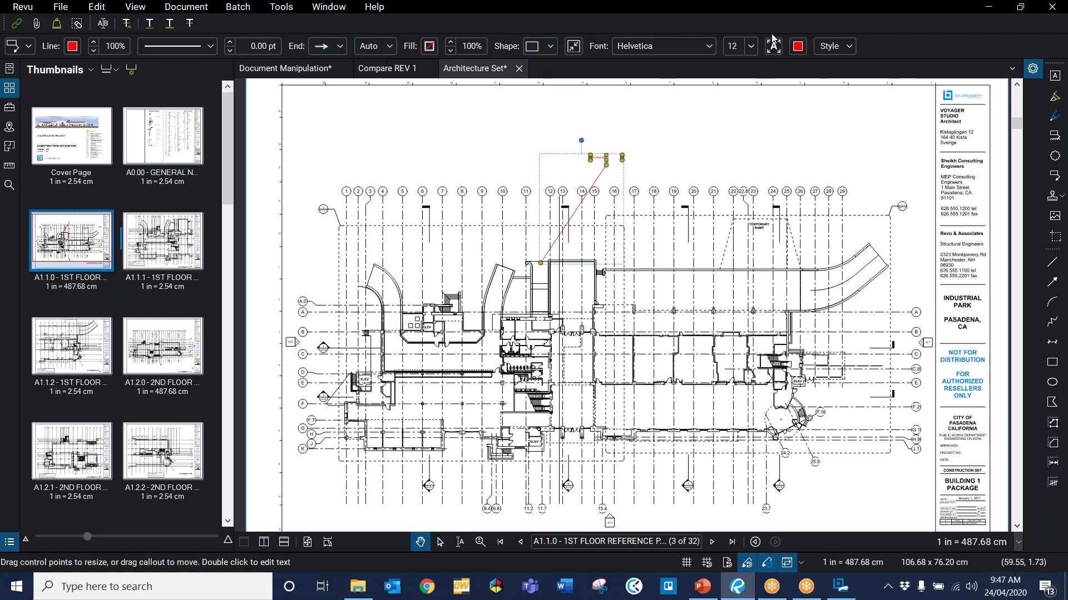
pyautogui.click(748, 49)
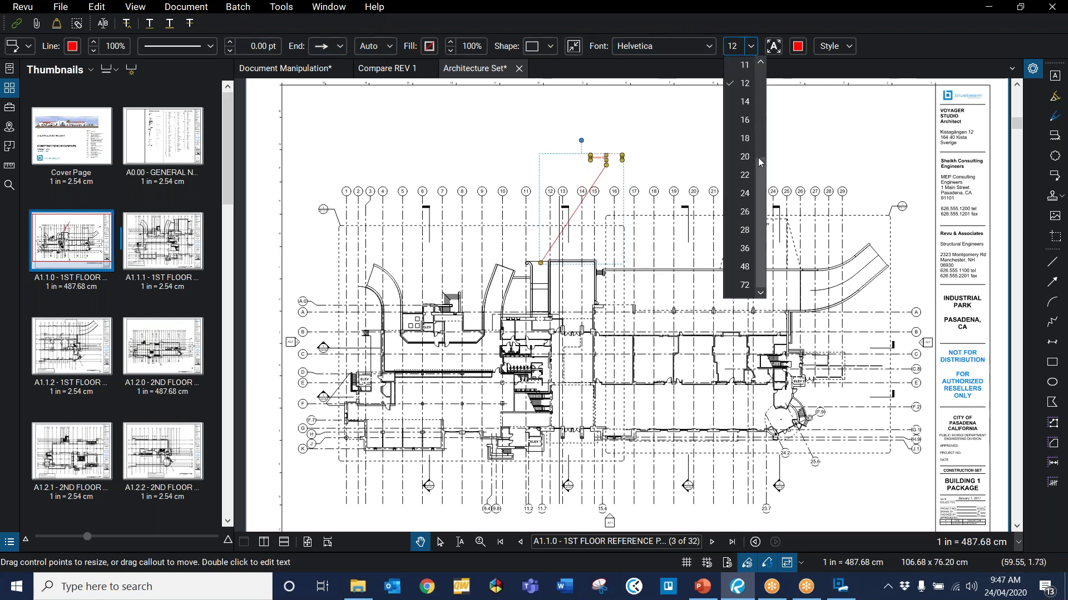
pyautogui.click(745, 250)
pyautogui.scroll(1, 682, 211)
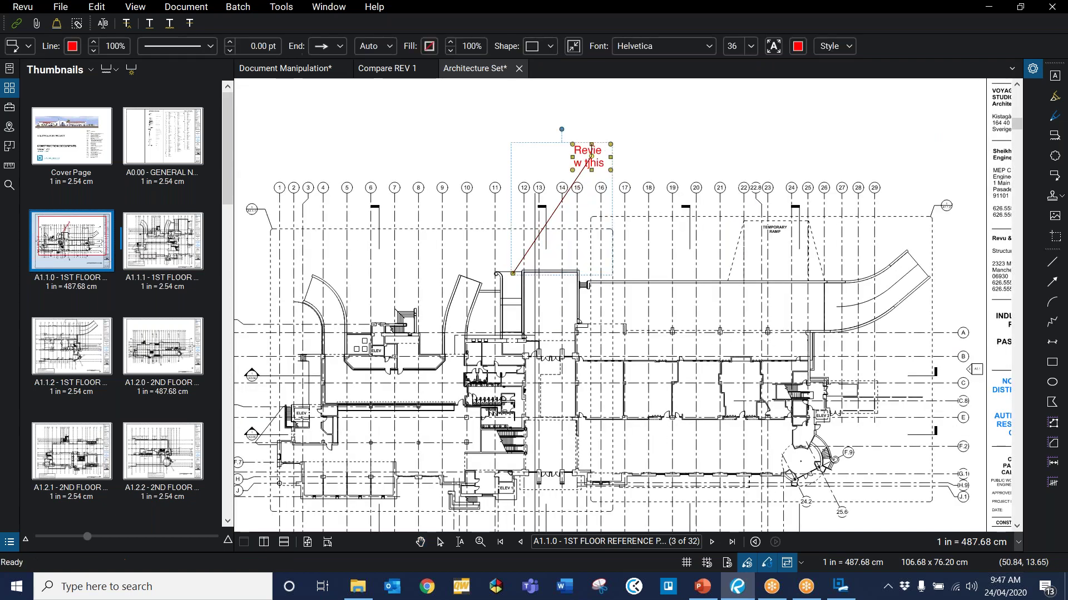
# - Correct the callout text to 'Review this' and widen its box onto one line
pyautogui.doubleClick(589, 157)
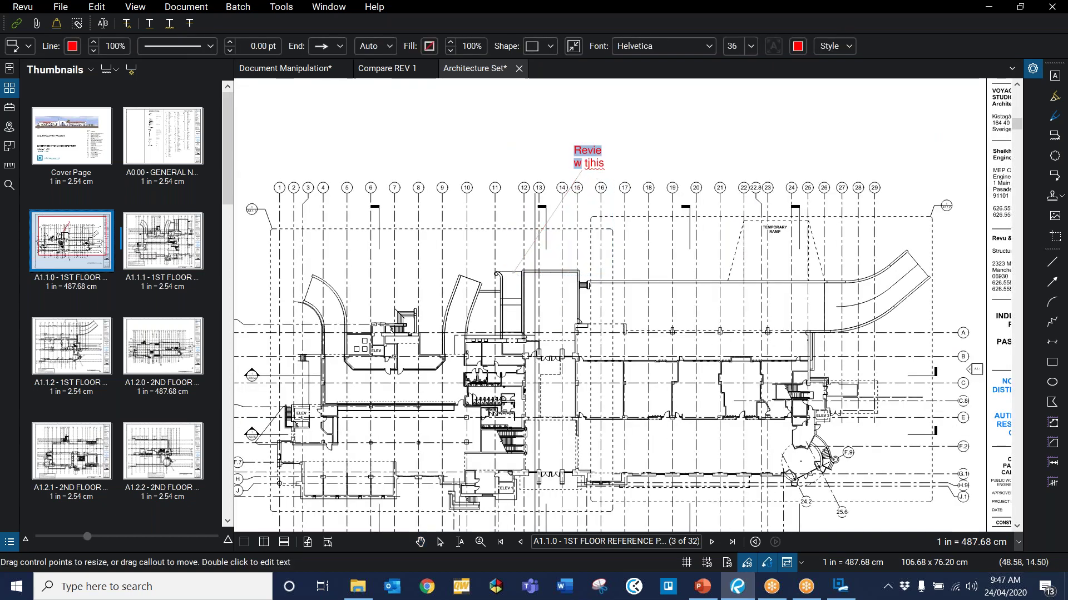
pyautogui.write('Review this')
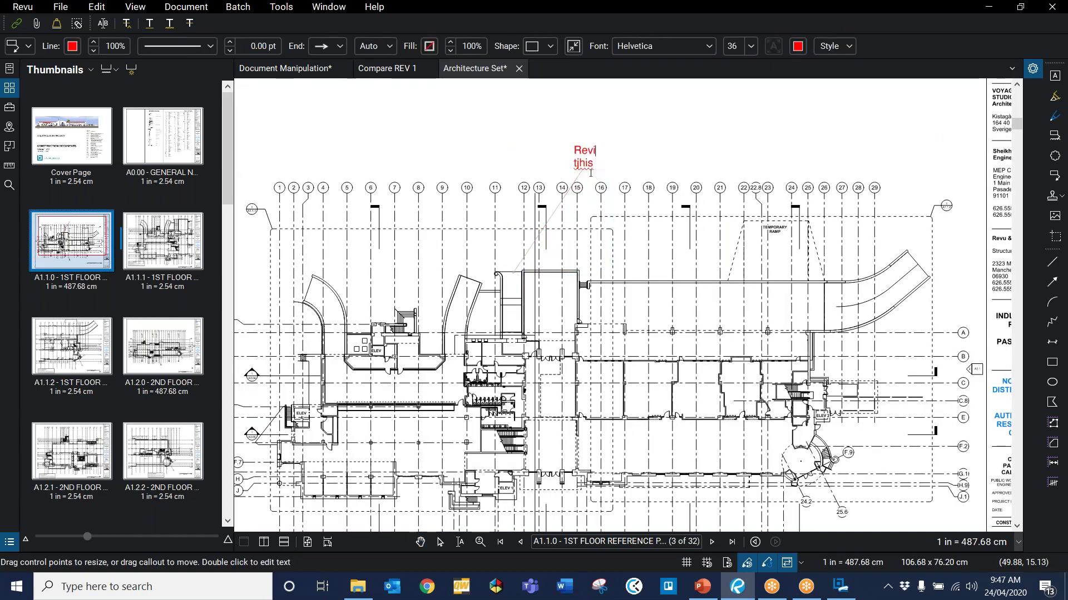
pyautogui.press('Delete')
pyautogui.press('Delete')
pyautogui.press('Delete')
pyautogui.press('Delete')
pyautogui.press('Delete')
pyautogui.press('Delete')
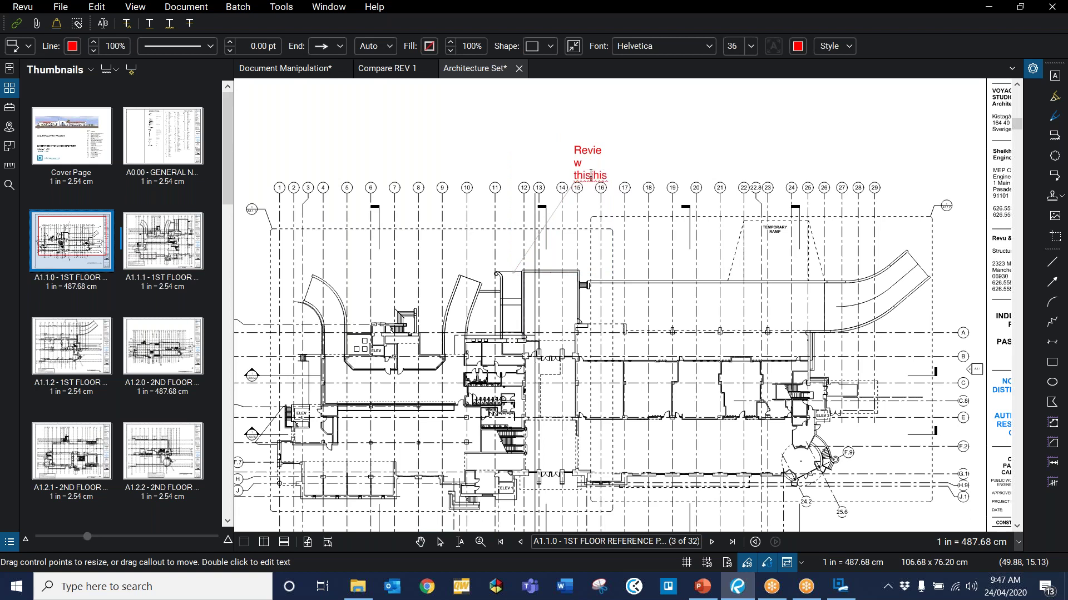
pyautogui.click(590, 173)
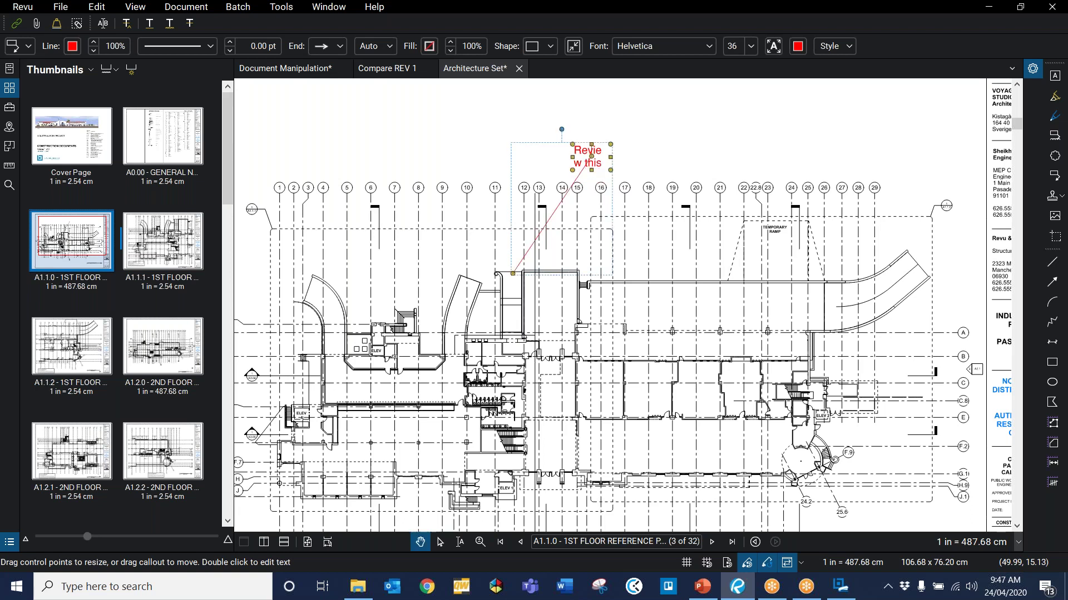
pyautogui.moveTo(610, 157); pyautogui.dragTo(659, 156)
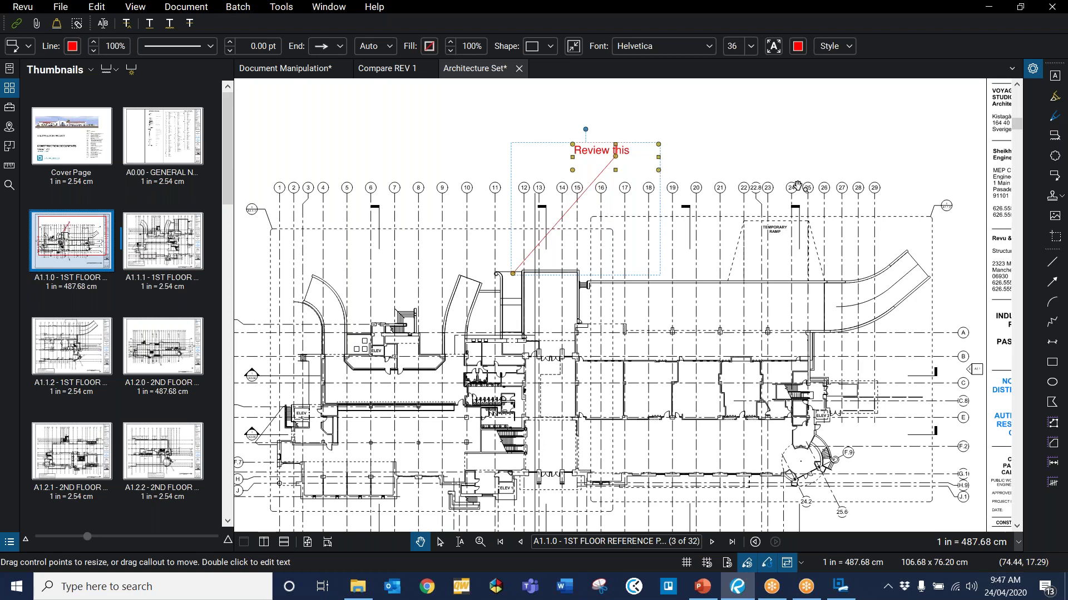
pyautogui.click(656, 159)
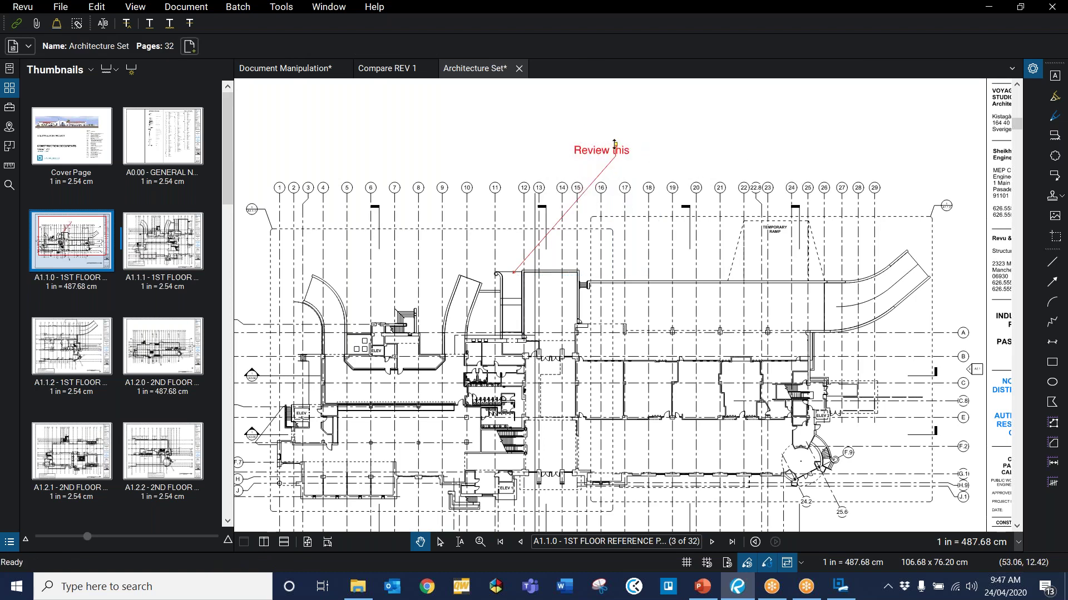
# - Draw a revision cloud near gridline 15 with a callout reading 'Review this'
pyautogui.click(656, 161)
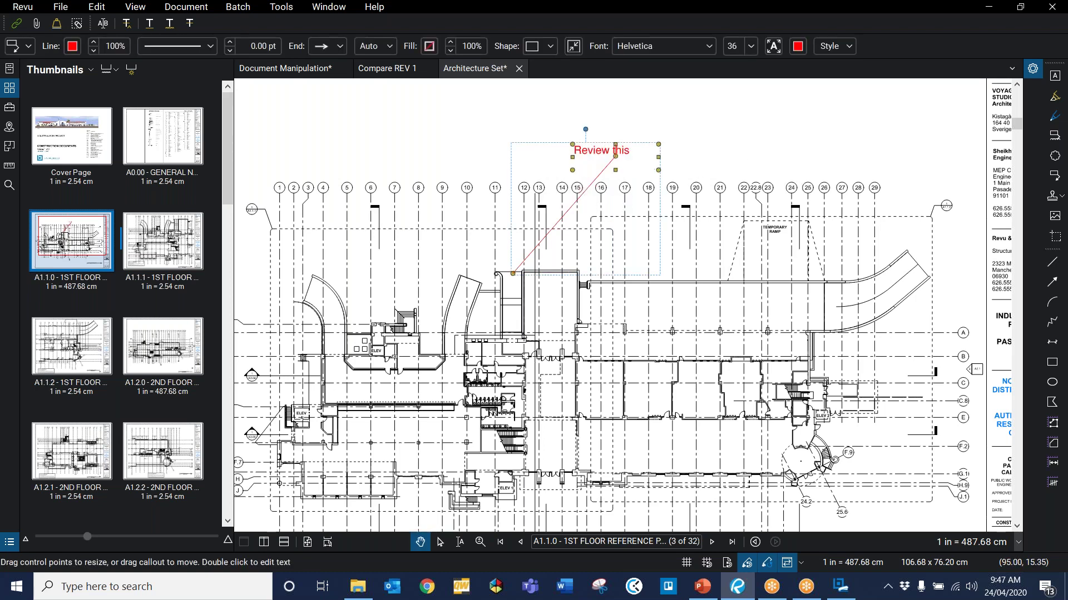
pyautogui.click(1055, 135)
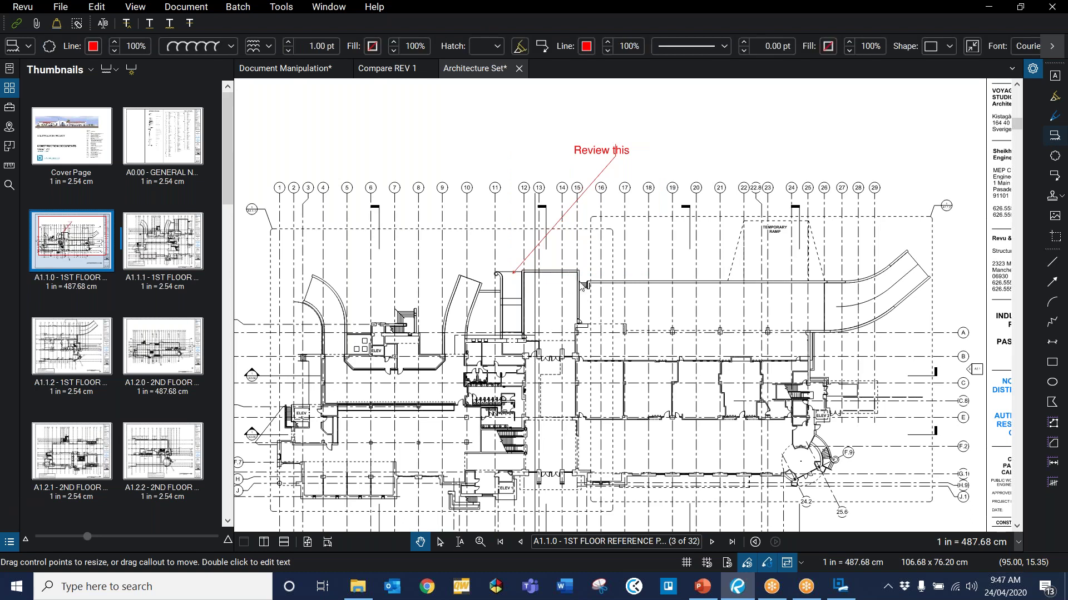
pyautogui.moveTo(561, 272)
pyautogui.mouseDown()
pyautogui.moveTo(618, 334)
pyautogui.moveTo(636, 333)
pyautogui.mouseUp()
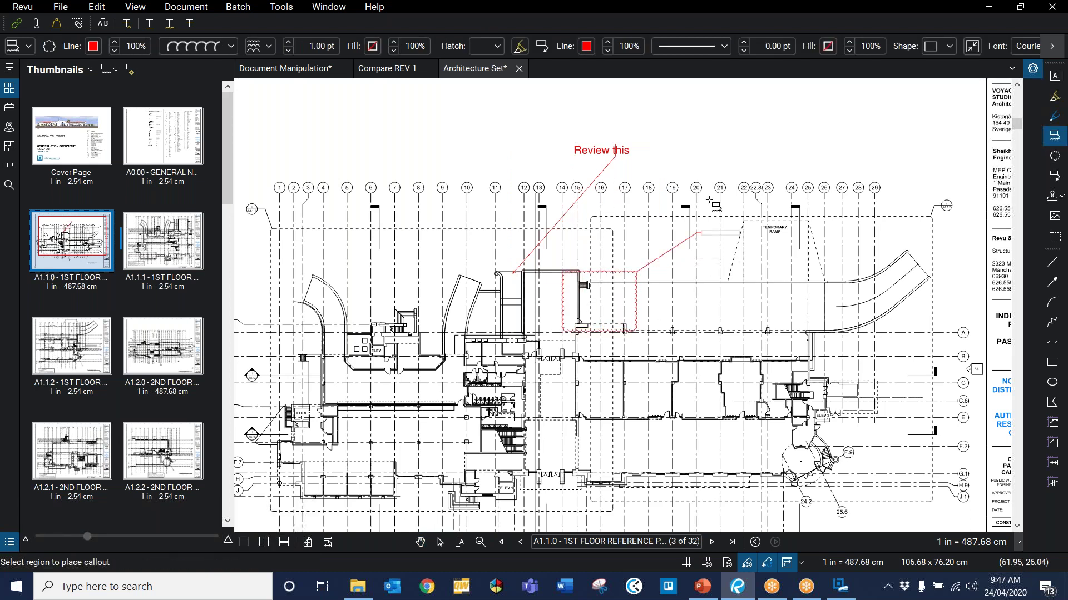
pyautogui.click(726, 158)
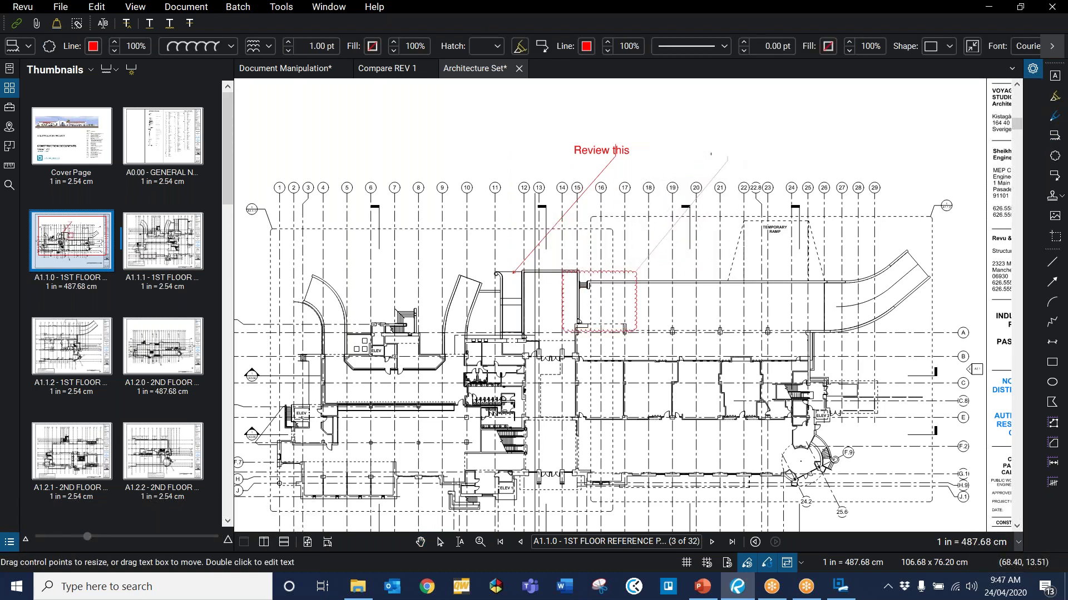
pyautogui.write('Review this')
pyautogui.click(749, 159)
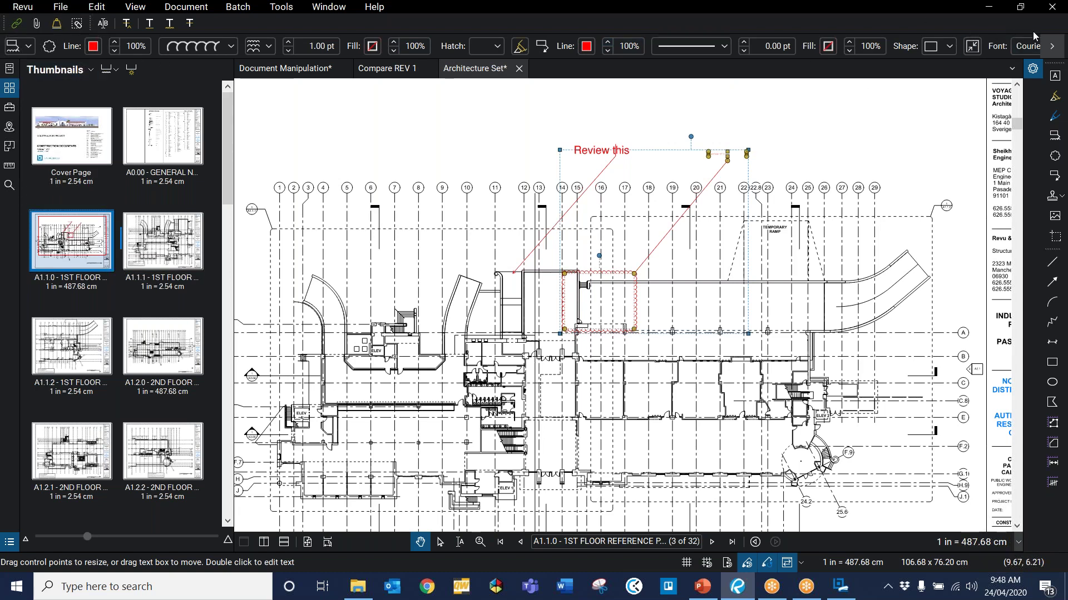
# - Set the new callout's font size to 22
pyautogui.click(1052, 45)
pyautogui.click(970, 47)
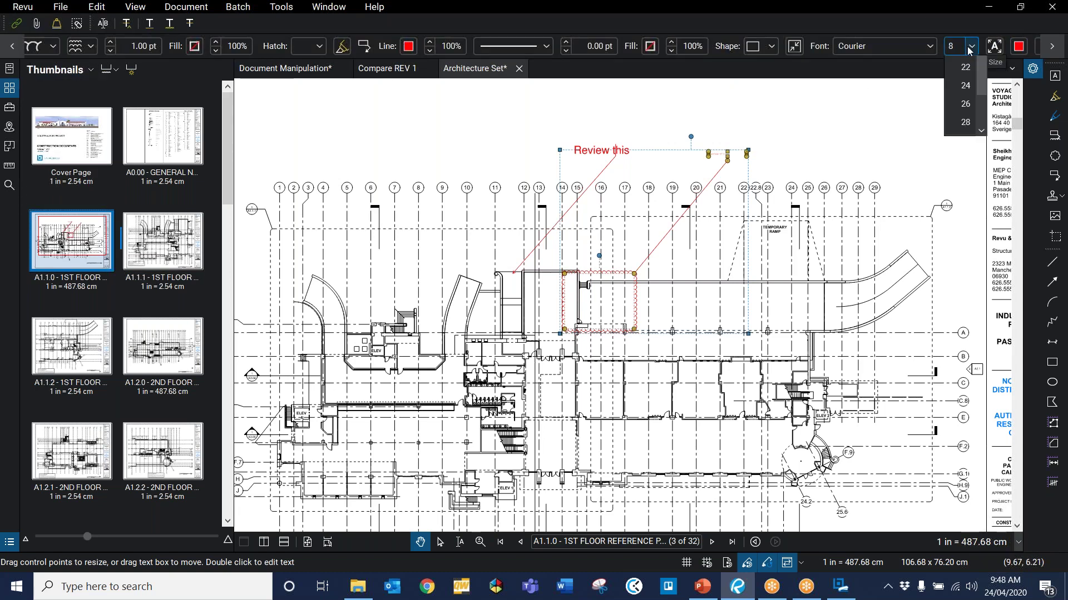
pyautogui.click(966, 233)
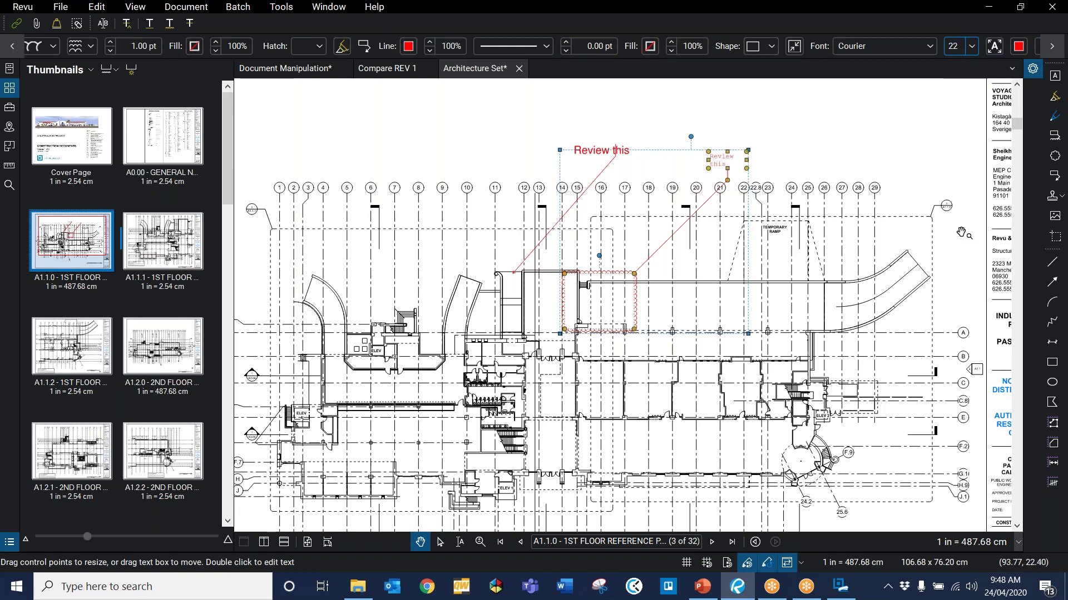
pyautogui.click(902, 197)
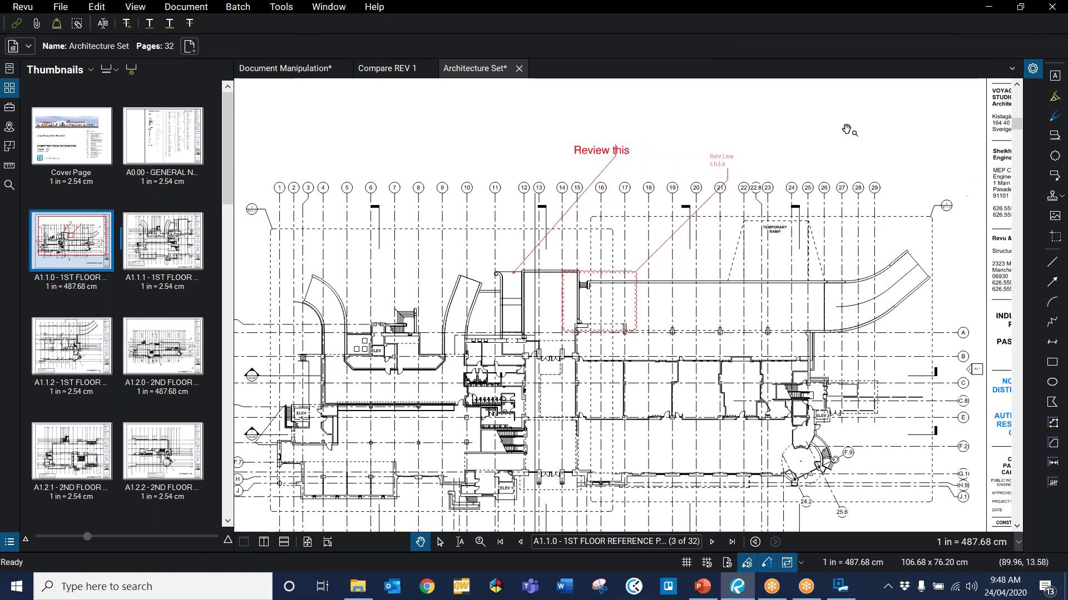
# - Place a sticky note near grid line 8 reading 'Review here pleas'
pyautogui.click(278, 12)
pyautogui.moveTo(325, 21)
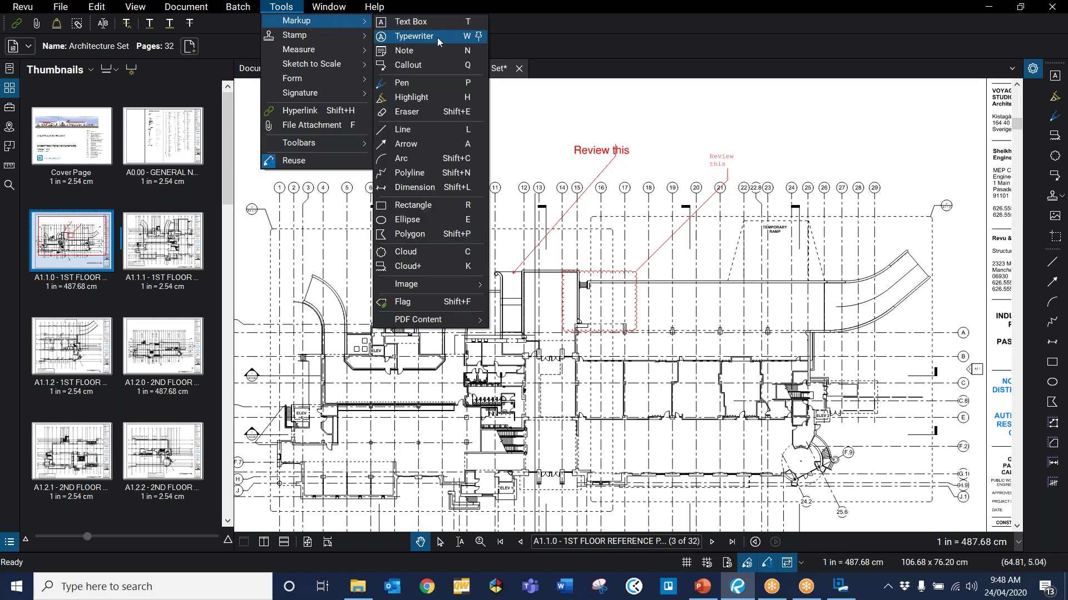
pyautogui.click(435, 52)
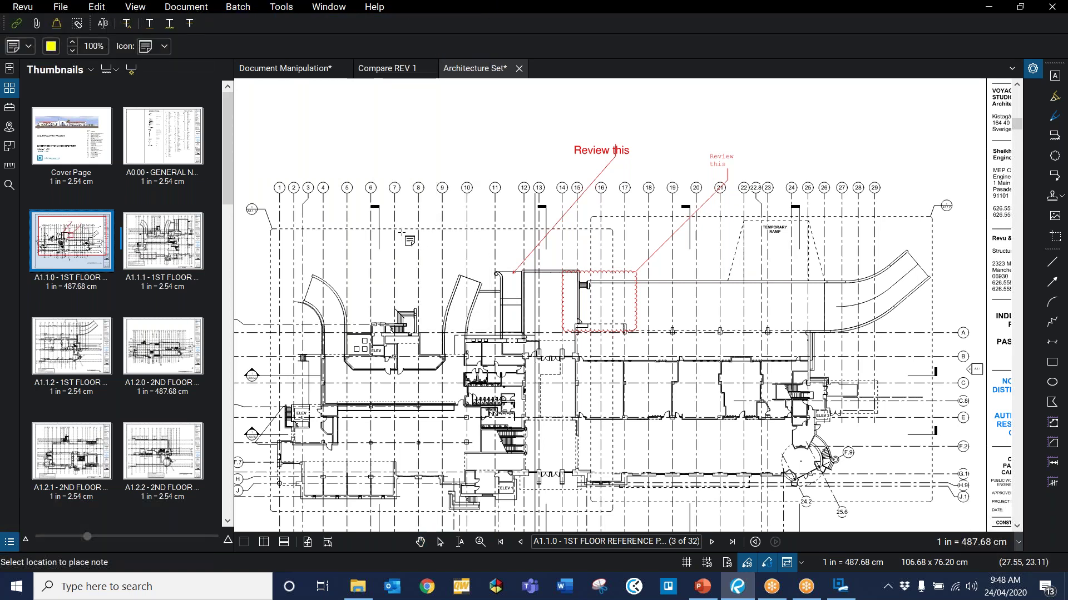
pyautogui.click(415, 222)
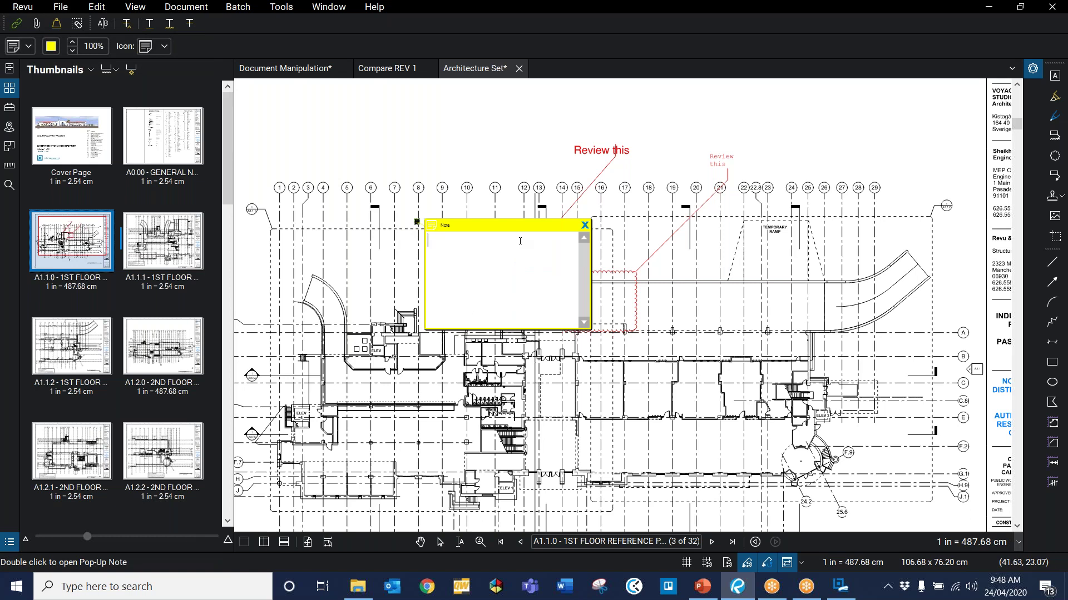
pyautogui.write('Review here pleas')
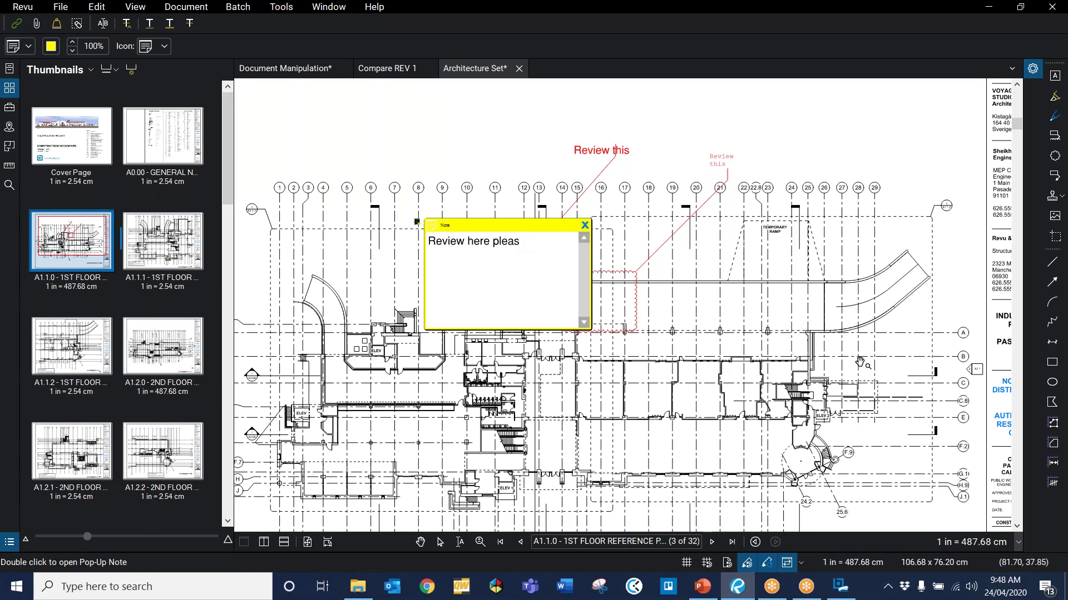
pyautogui.press('Escape')
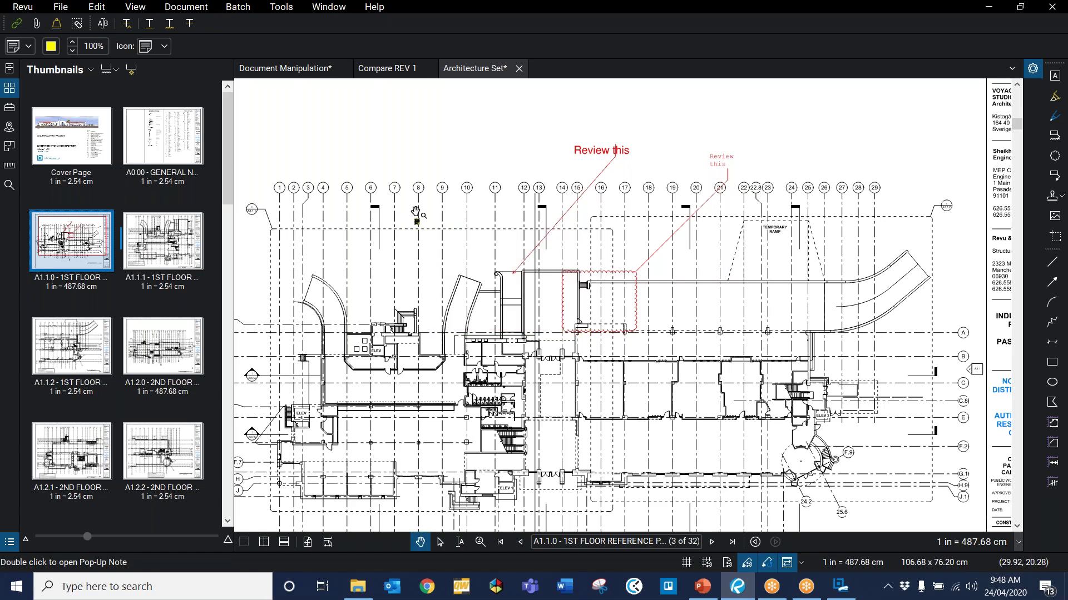
# - Reopen the note to check its text, then select and deselect the large callout
pyautogui.scroll(7, 416, 212)
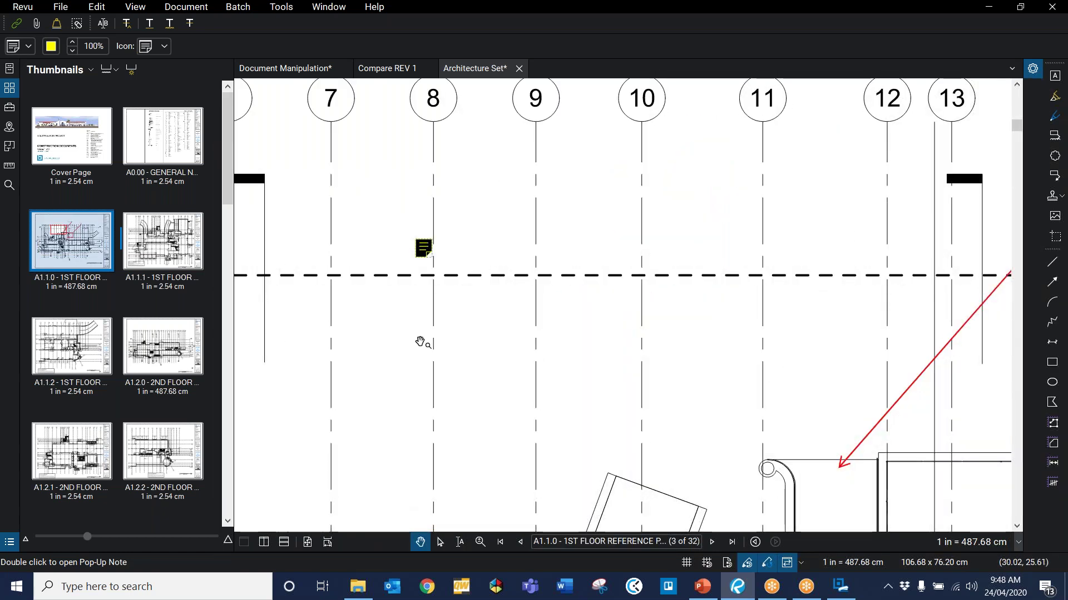
pyautogui.scroll(-1, 434, 258)
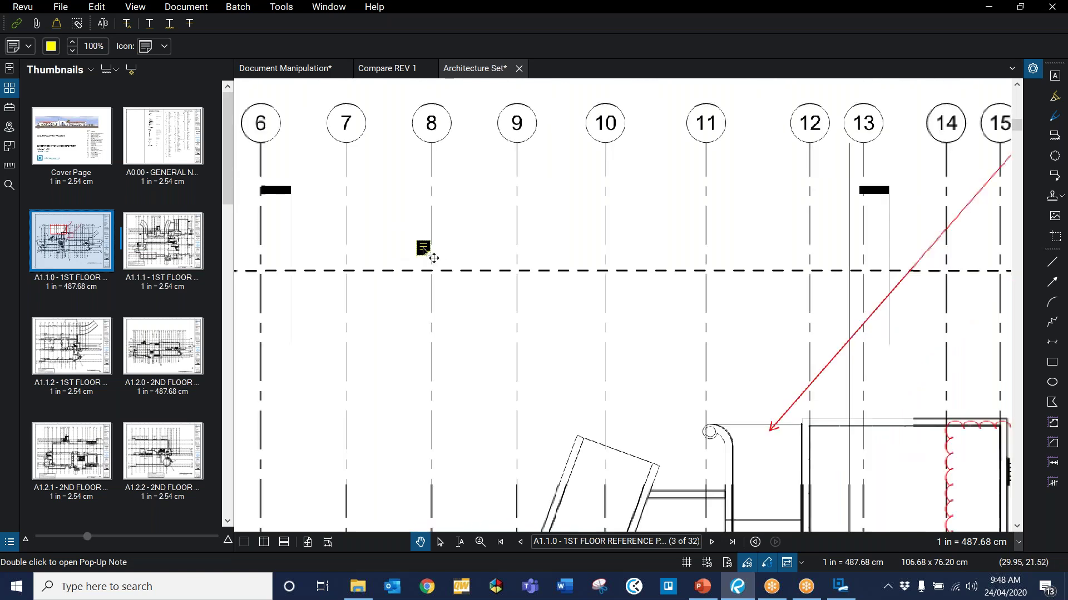
pyautogui.scroll(-3, 433, 257)
pyautogui.doubleClick(426, 249)
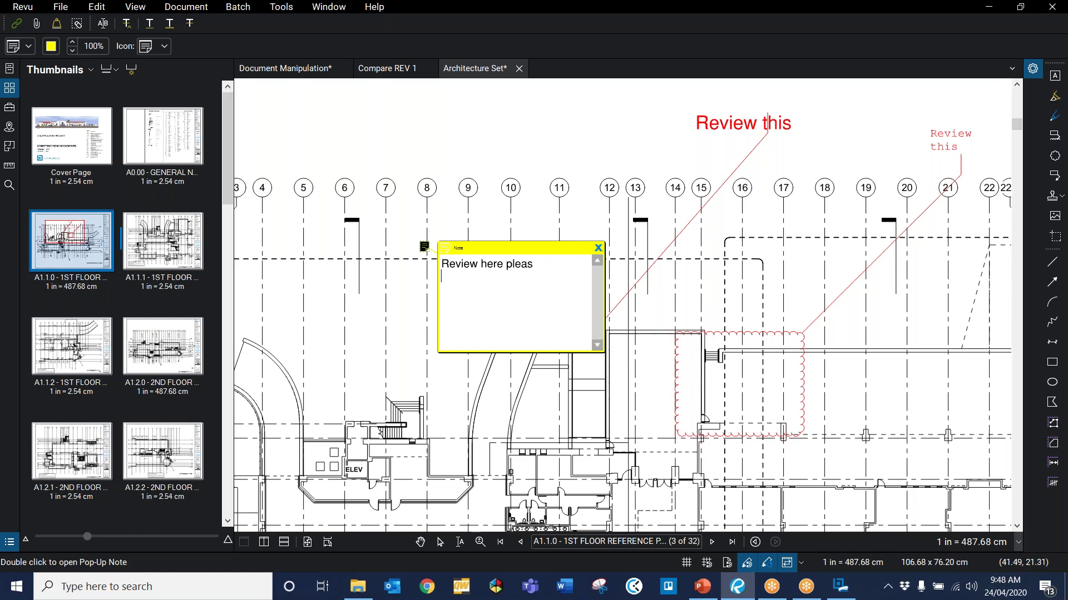
pyautogui.click(598, 249)
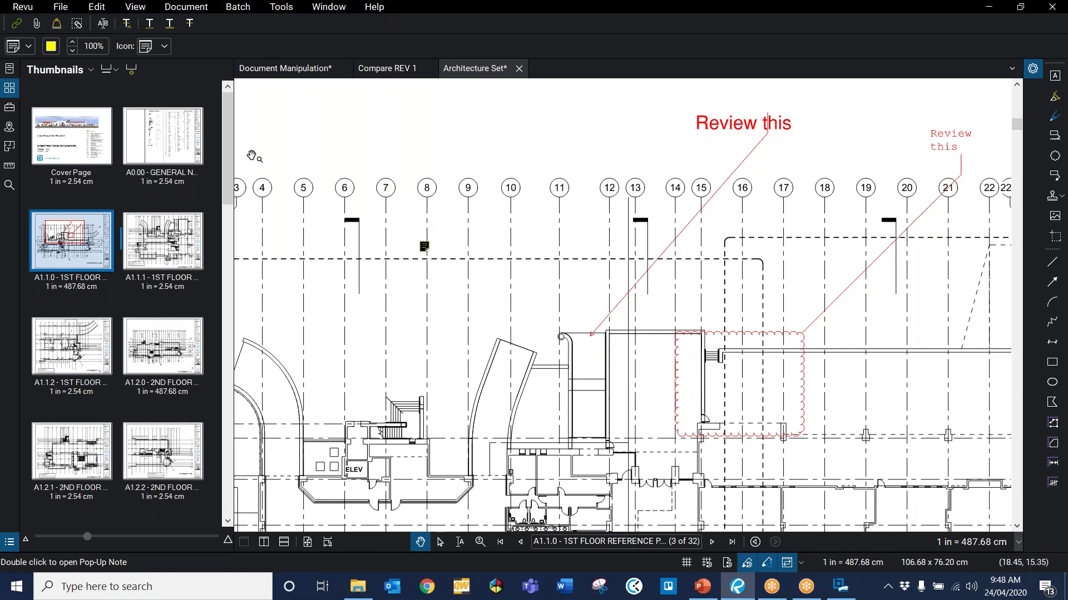
pyautogui.scroll(-1, 713, 253)
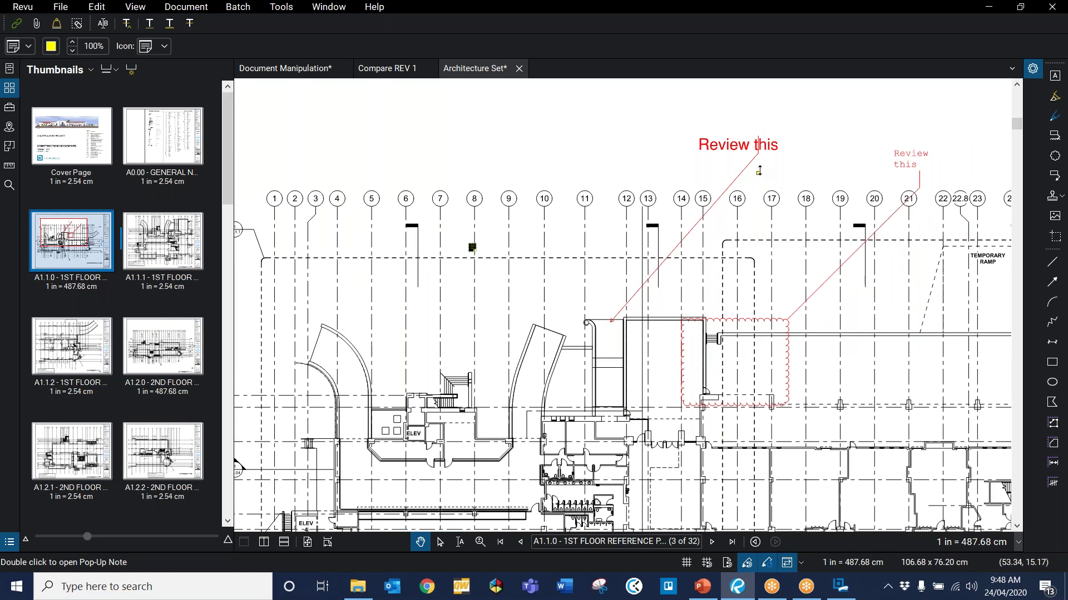
pyautogui.click(745, 149)
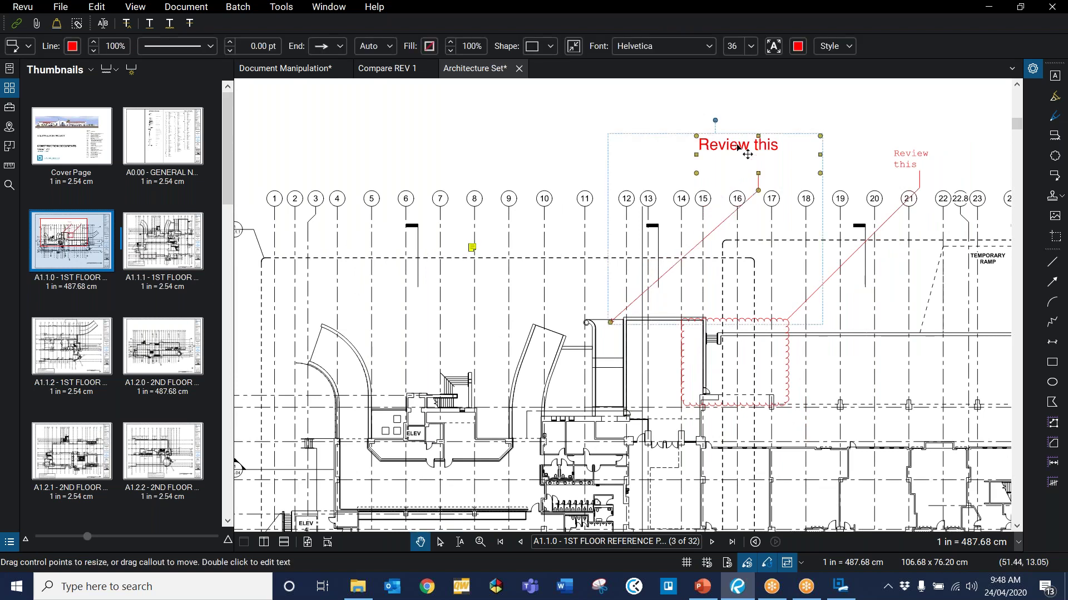
pyautogui.click(548, 207)
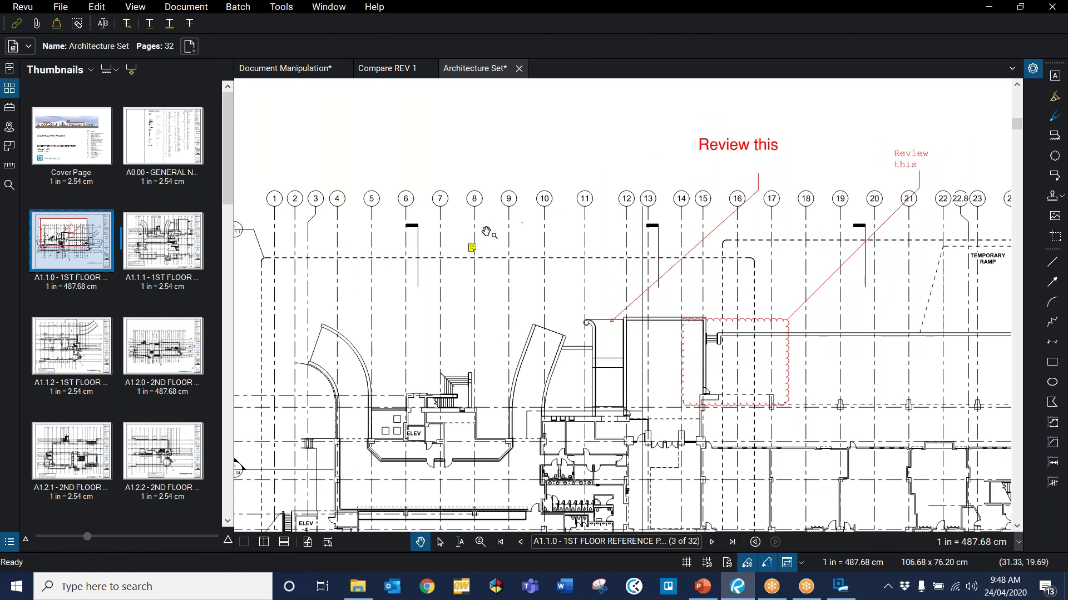
pyautogui.moveTo(474, 250)
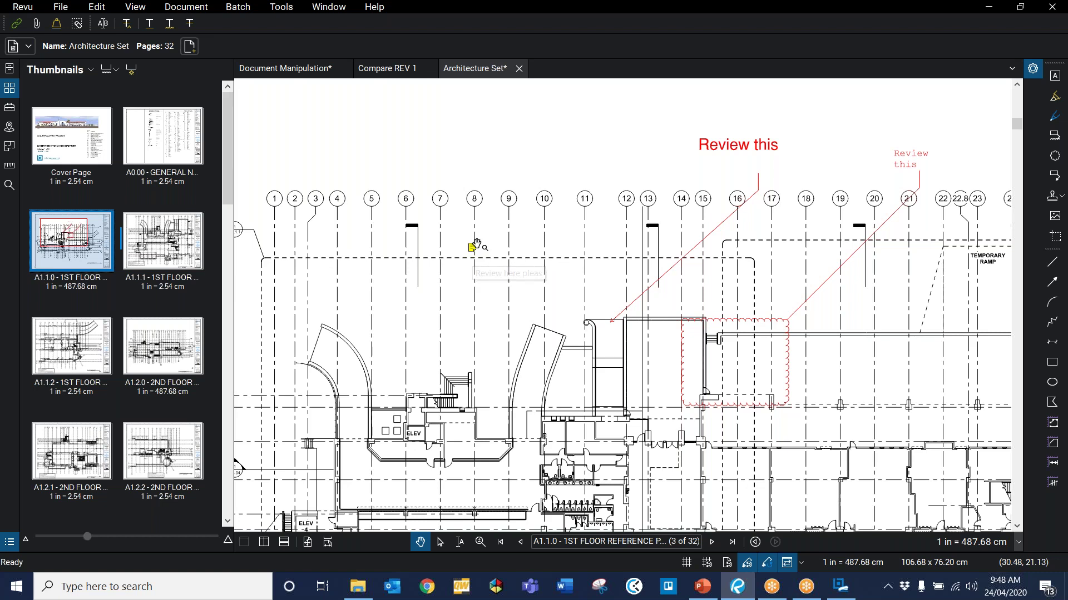
# - Attach Cracked wall image 1 and Cracked wall image 2 from Demo files to the note
pyautogui.rightClick(472, 247)
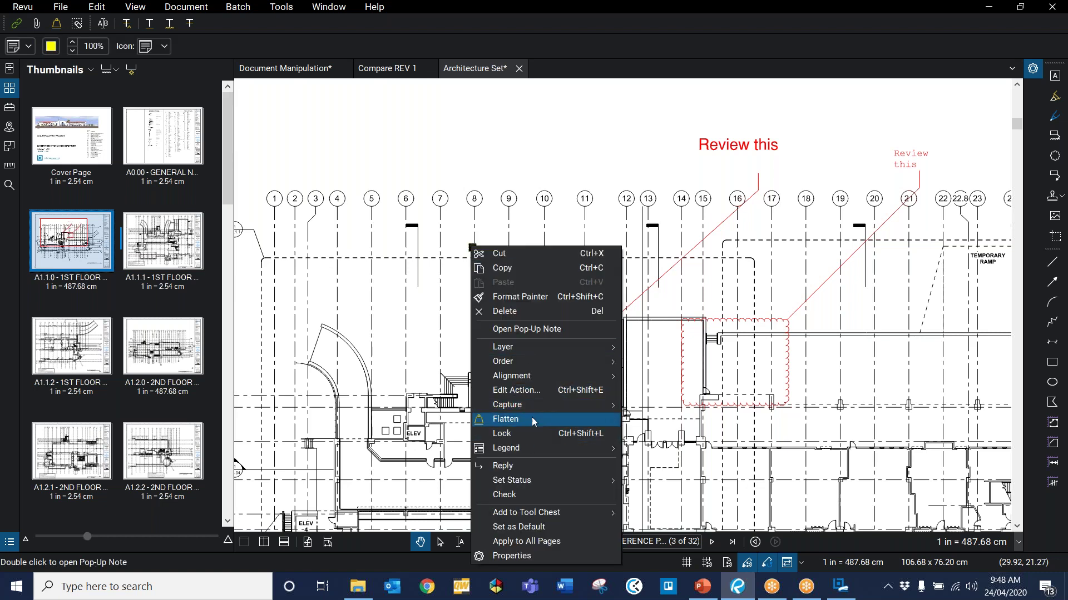
pyautogui.moveTo(542, 404)
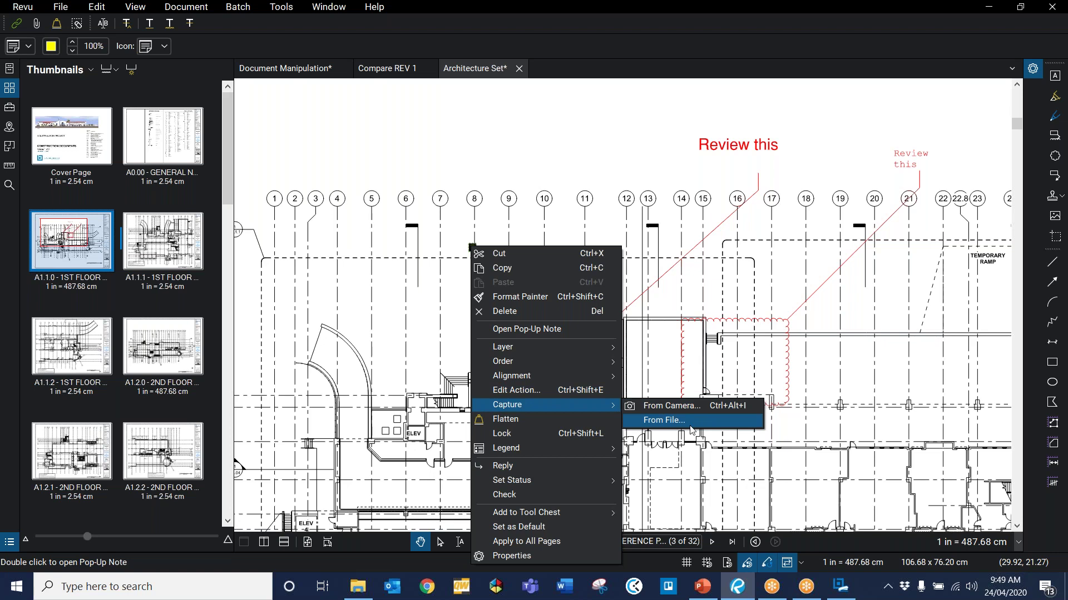
pyautogui.click(659, 420)
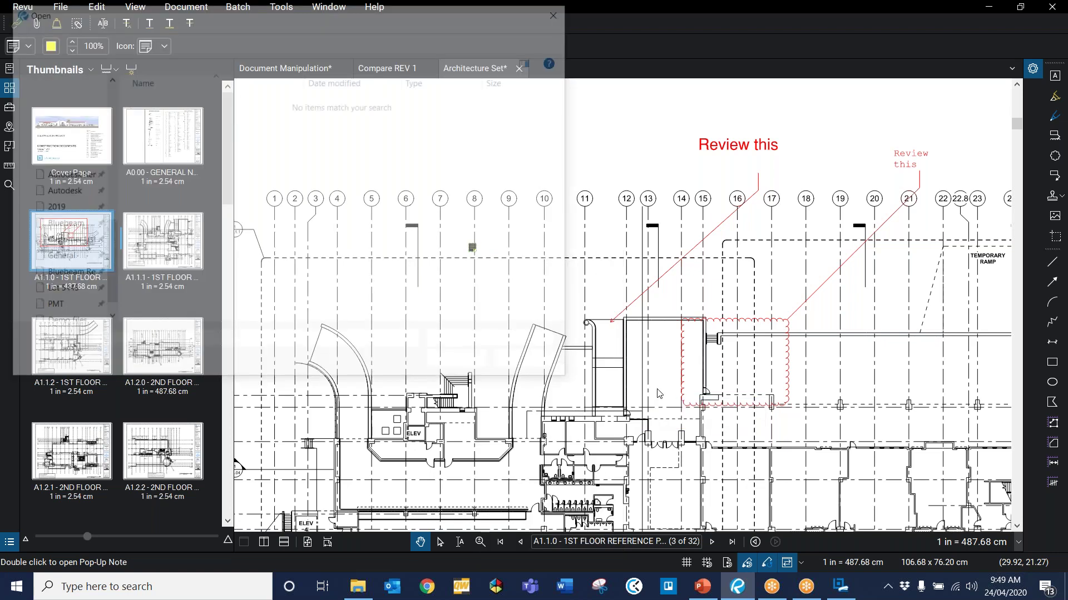
pyautogui.click(220, 34)
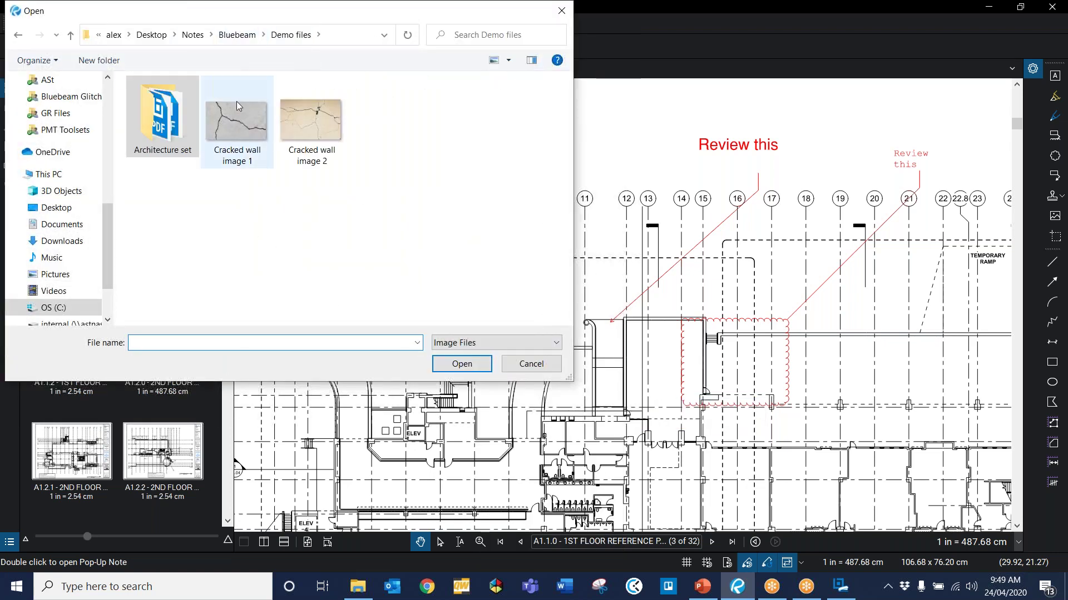
pyautogui.click(235, 102)
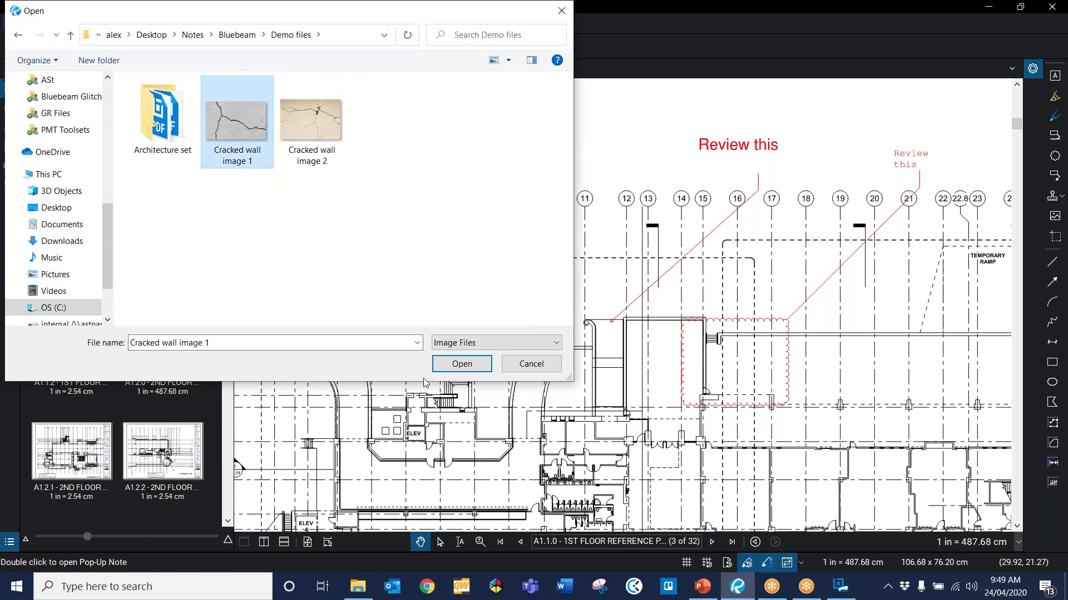
pyautogui.keyDown('ctrl'); pyautogui.click(301, 113); pyautogui.keyUp('ctrl')
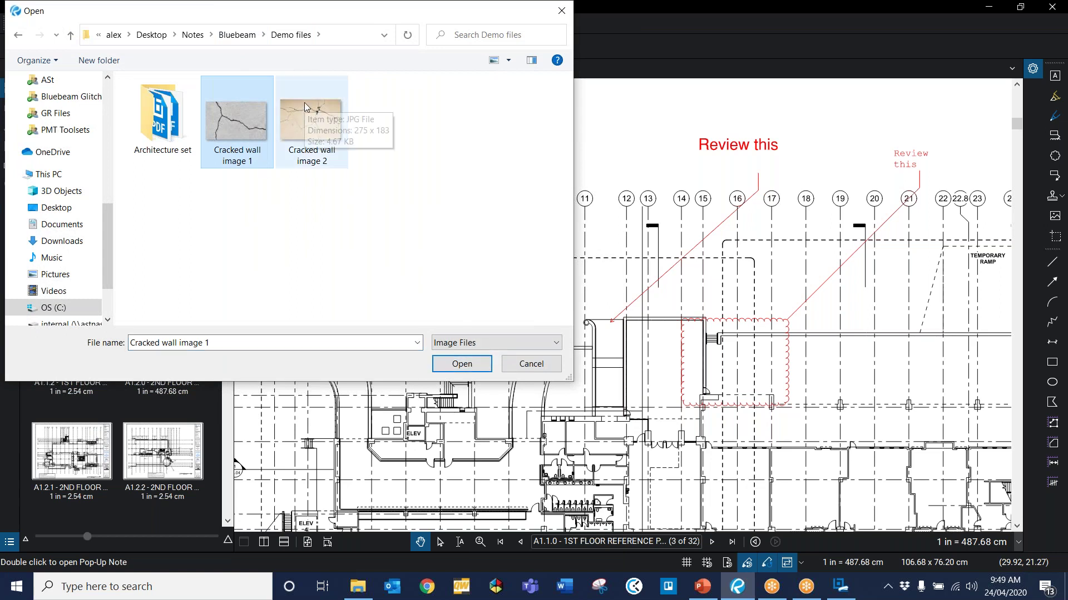
pyautogui.click(461, 365)
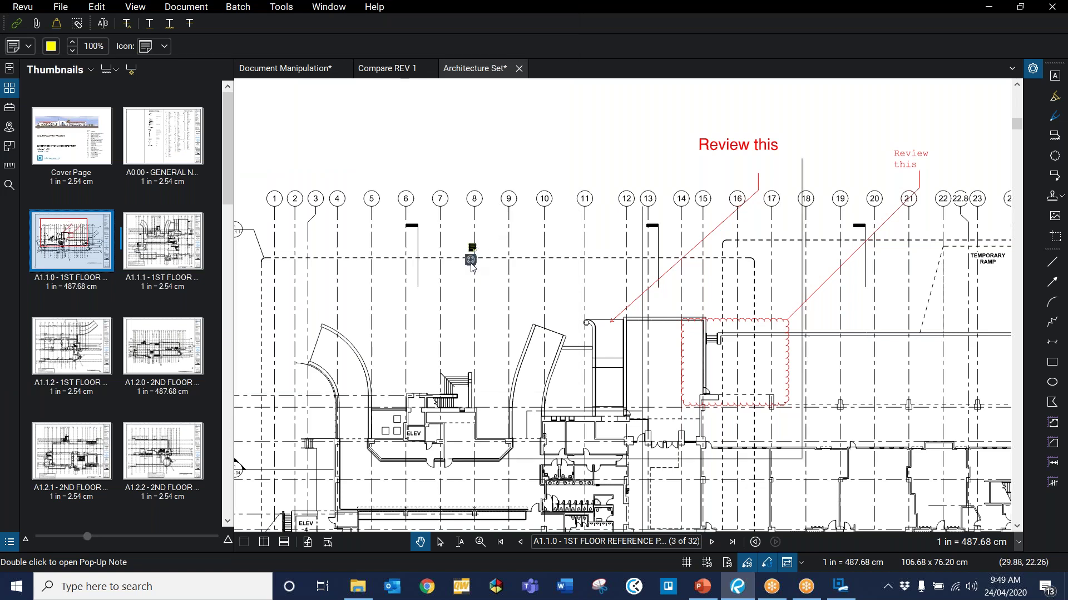
# - View both attached cracked wall photos, then close the photo viewer
pyautogui.doubleClick(471, 266)
pyautogui.click(717, 440)
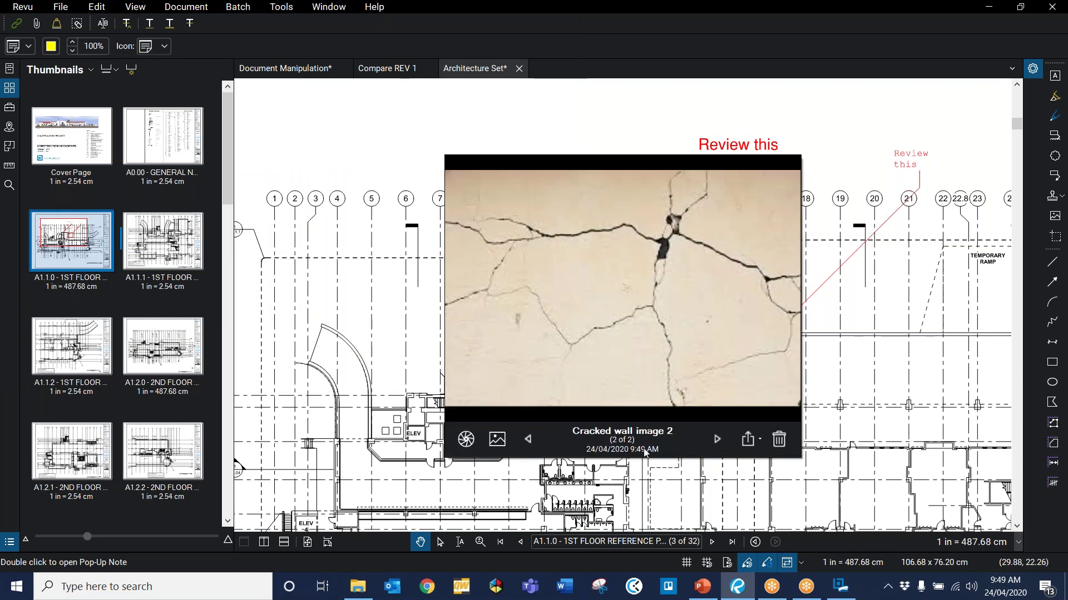
pyautogui.click(526, 439)
pyautogui.click(777, 245)
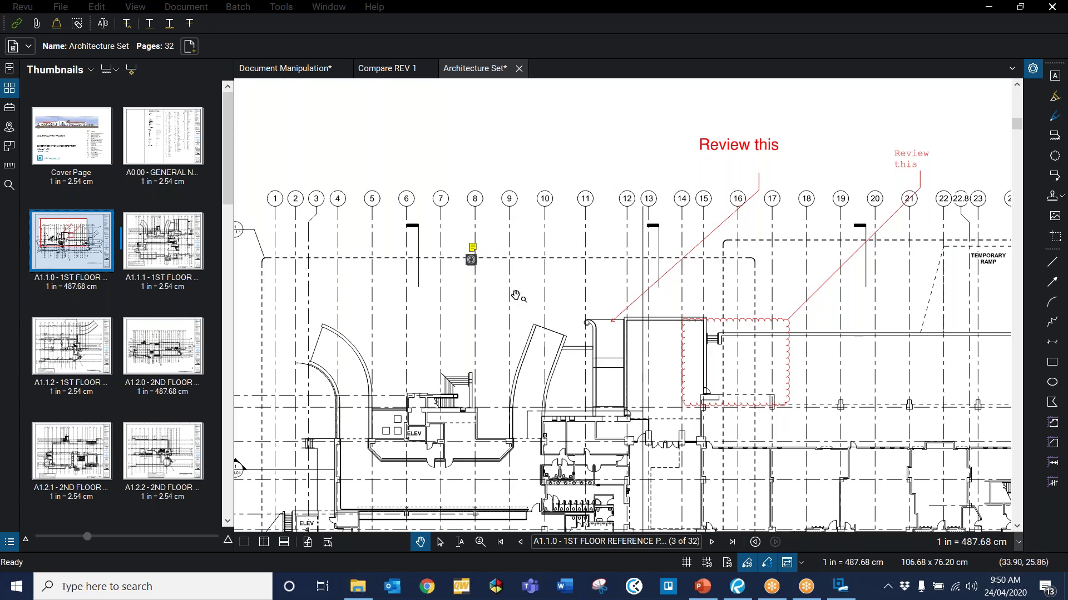
# - Zoom out to the full sheet and flip to Compare REV 1 and back to the Architecture Set
pyautogui.scroll(-3, 525, 297)
pyautogui.scroll(-1, 526, 298)
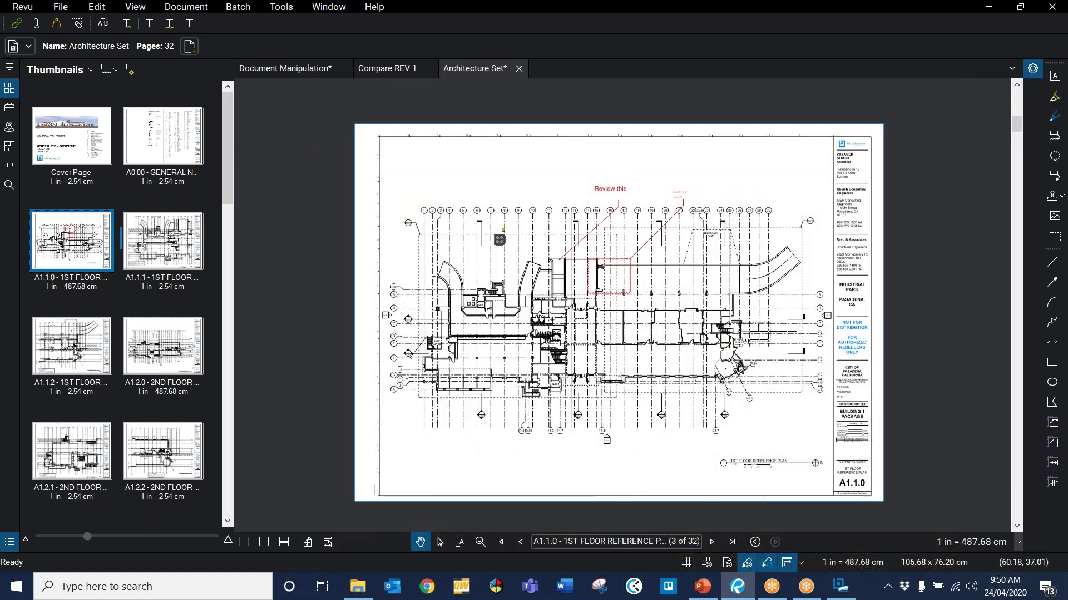
pyautogui.scroll(1, 676, 332)
pyautogui.click(406, 69)
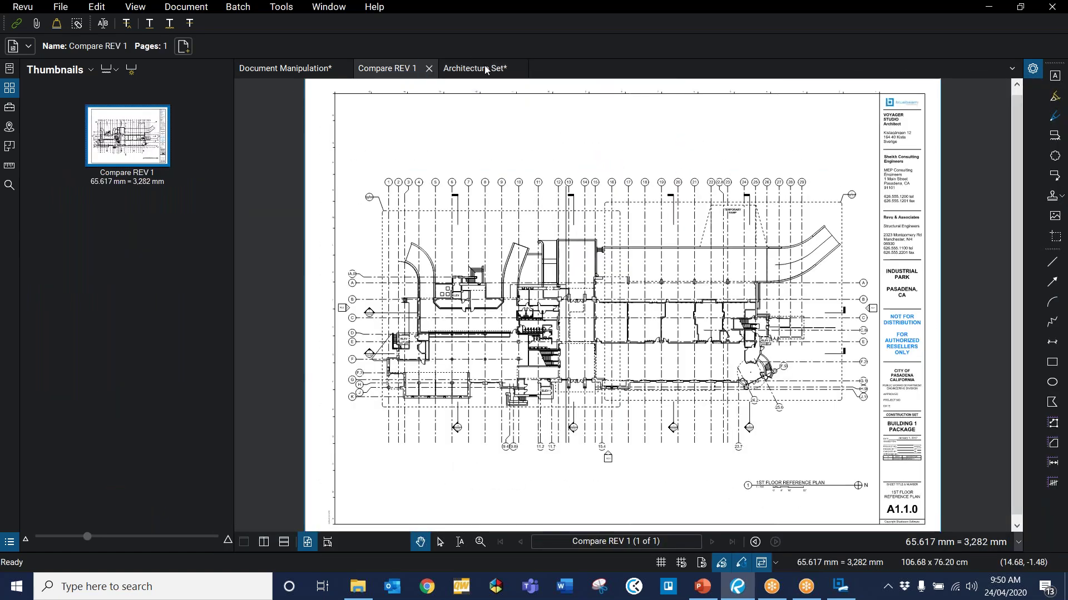
pyautogui.hotkey('ctrl', 'Tab')
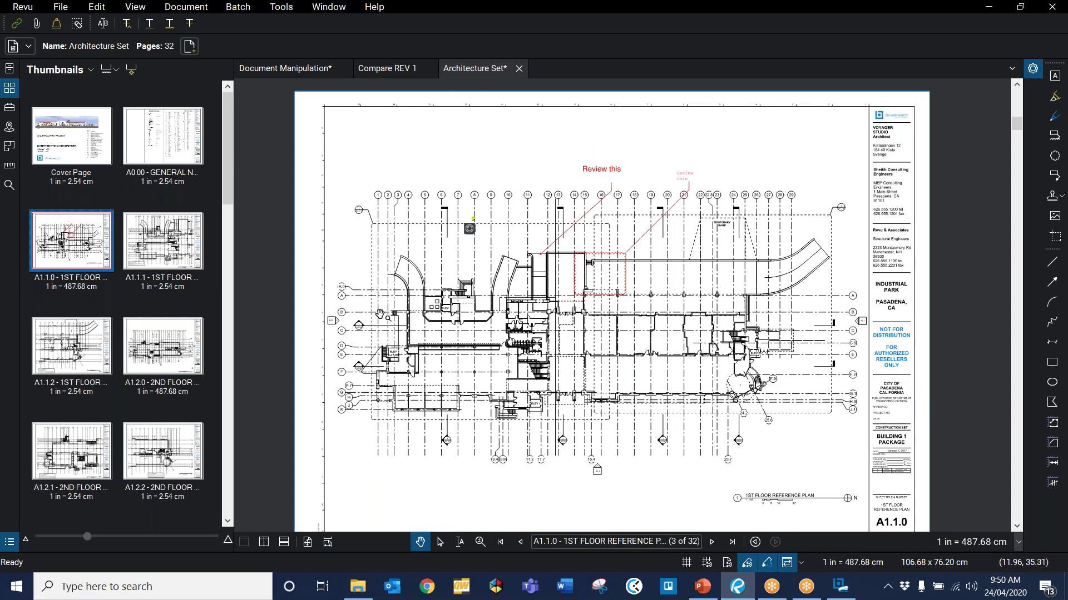
# - Open Compare REV 2 from the Architecture set folder, leaving the Architecture Set in front
pyautogui.click(357, 597)
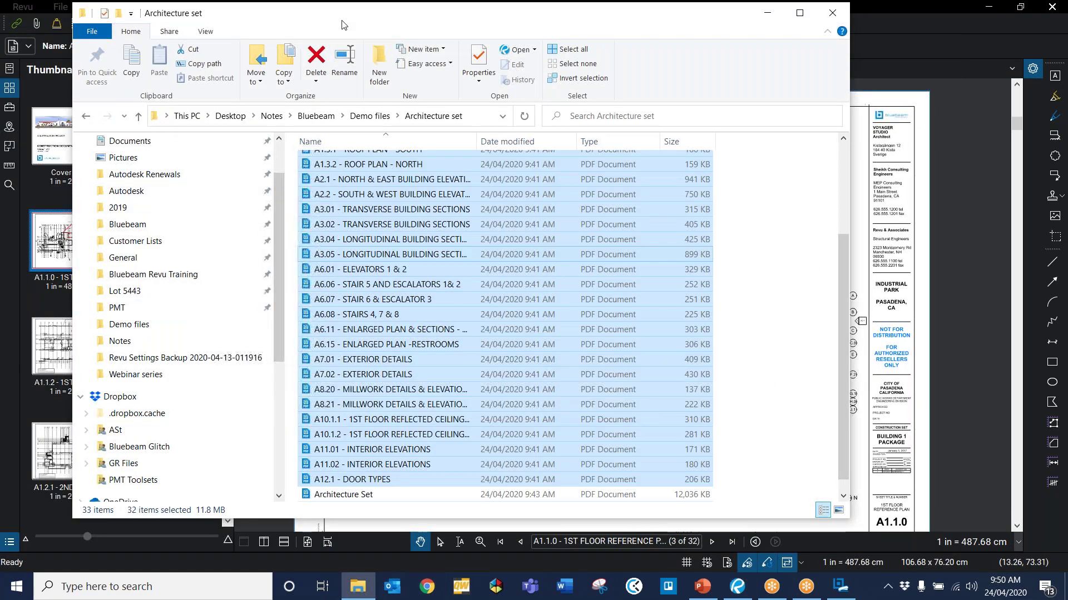
pyautogui.hotkey('alt', 'Tab')
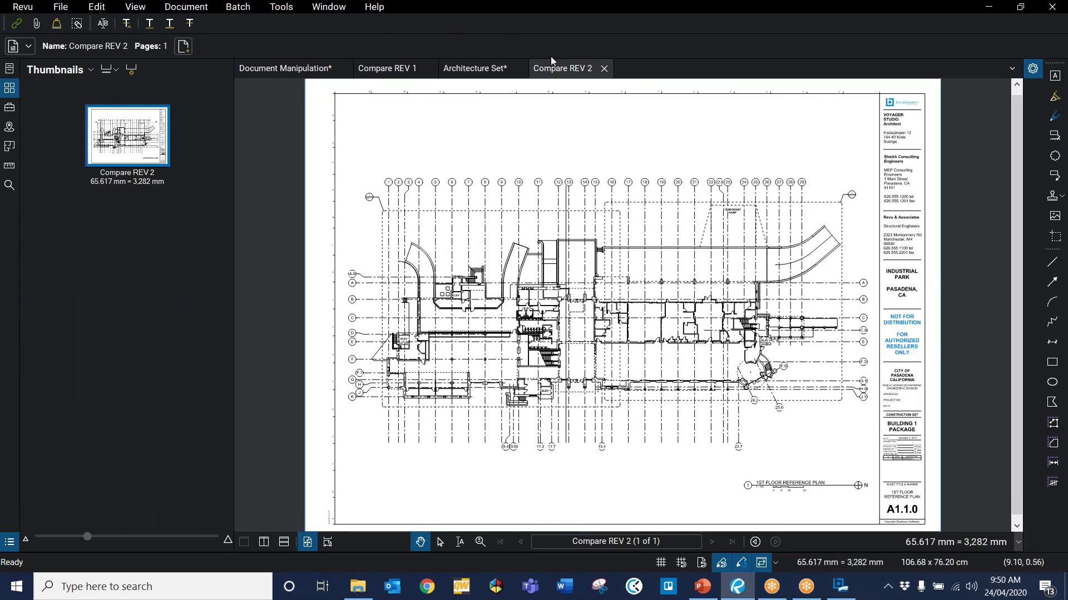
pyautogui.click(476, 69)
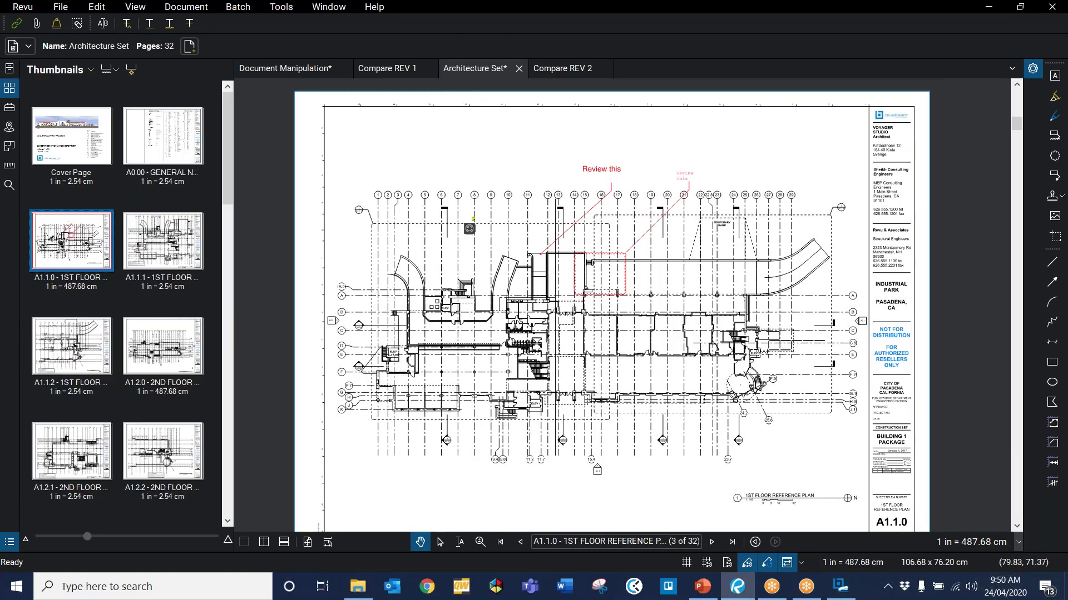
pyautogui.click(541, 74)
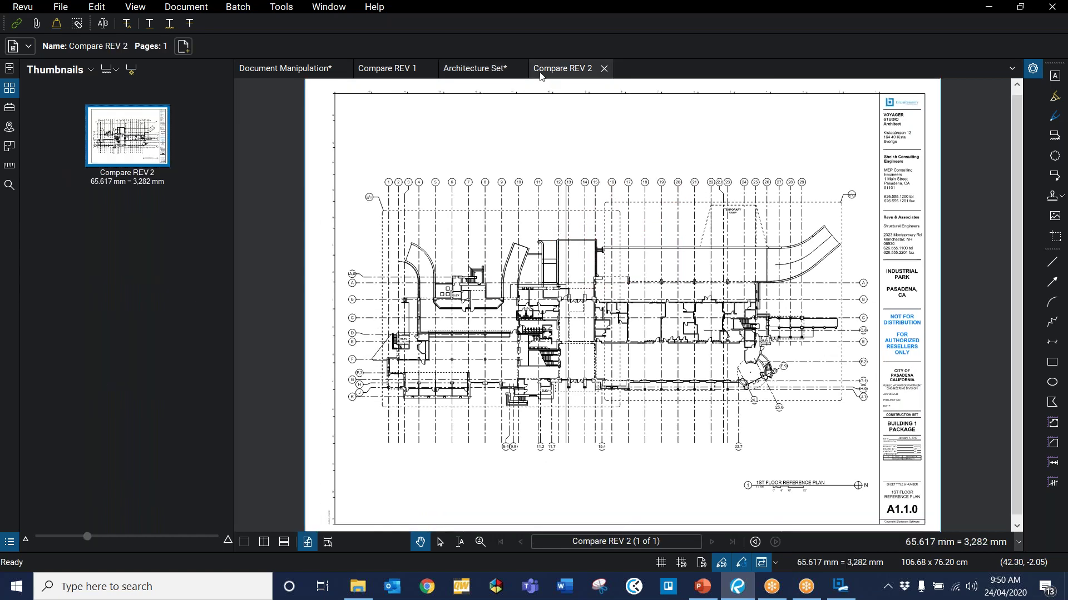
pyautogui.click(475, 69)
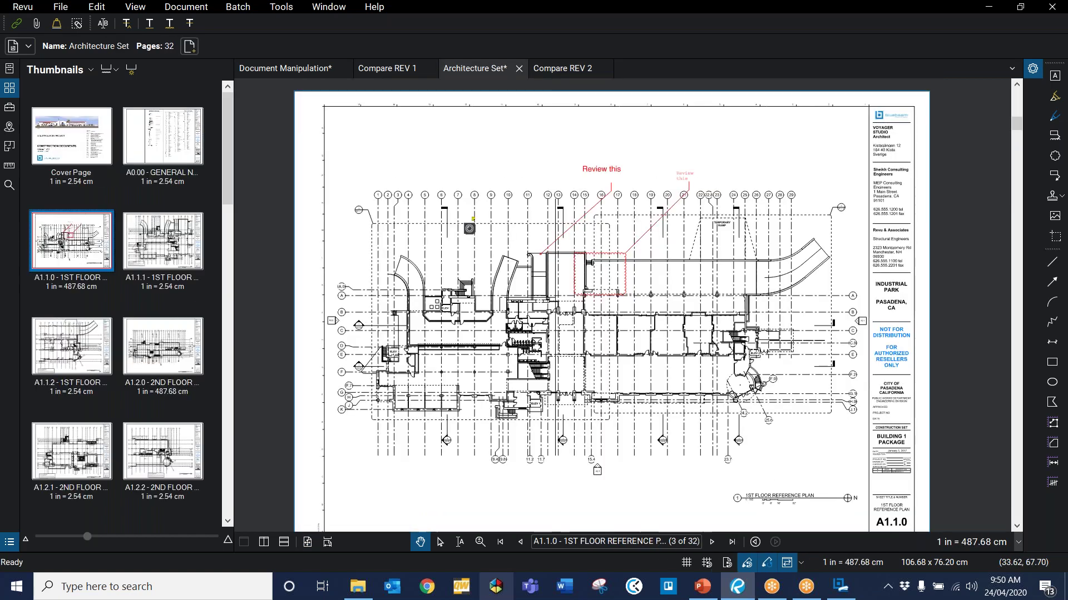
# - Export the sheet's markups as 'Architecture Set markups', then bring Compare REV 2 forward
pyautogui.click(9, 542)
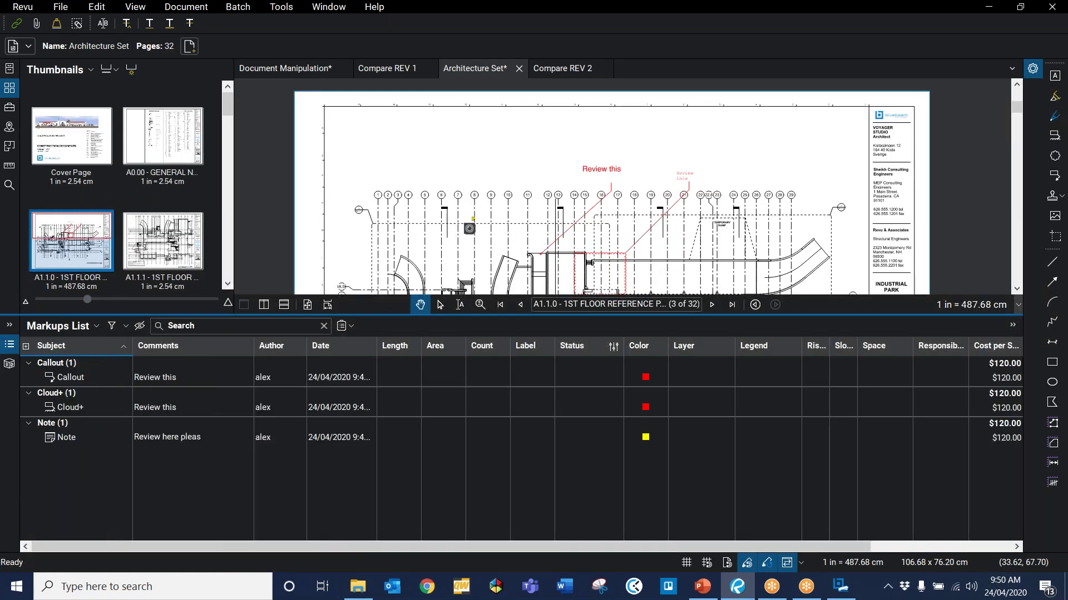
pyautogui.click(95, 327)
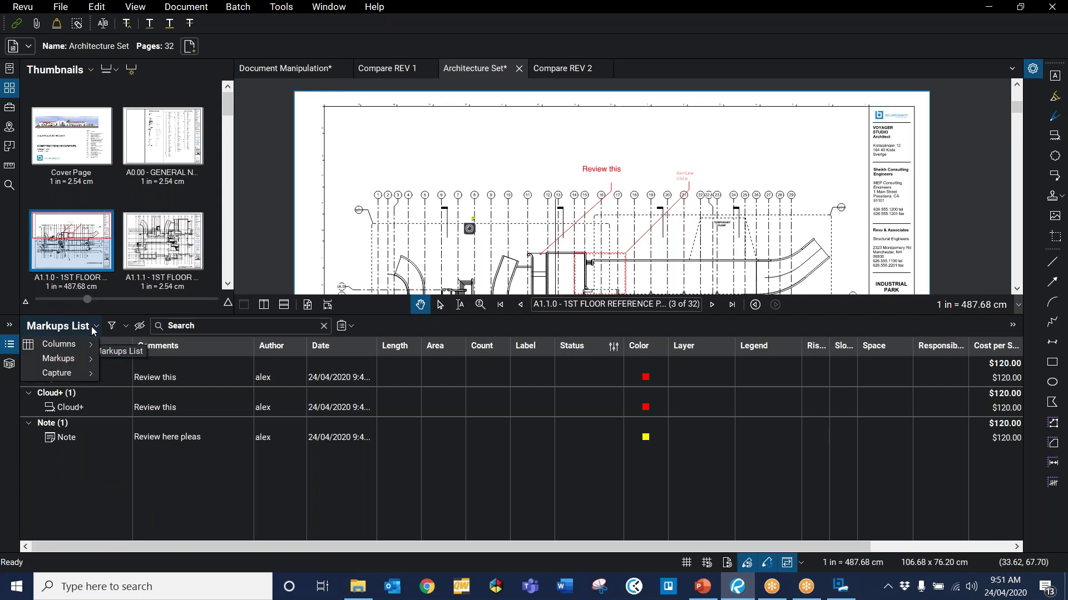
pyautogui.moveTo(78, 359)
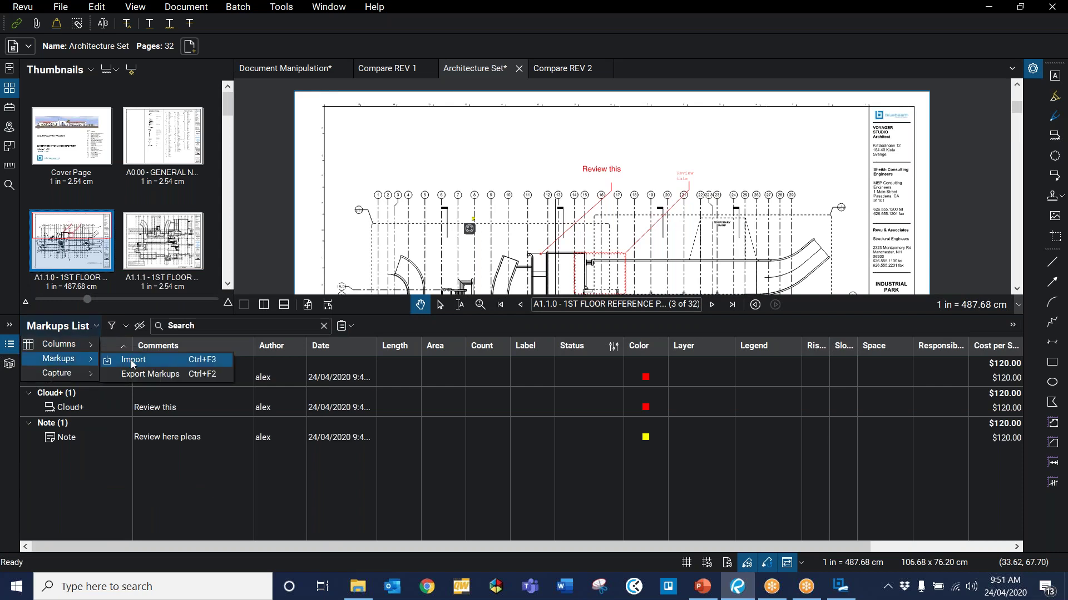
pyautogui.click(146, 374)
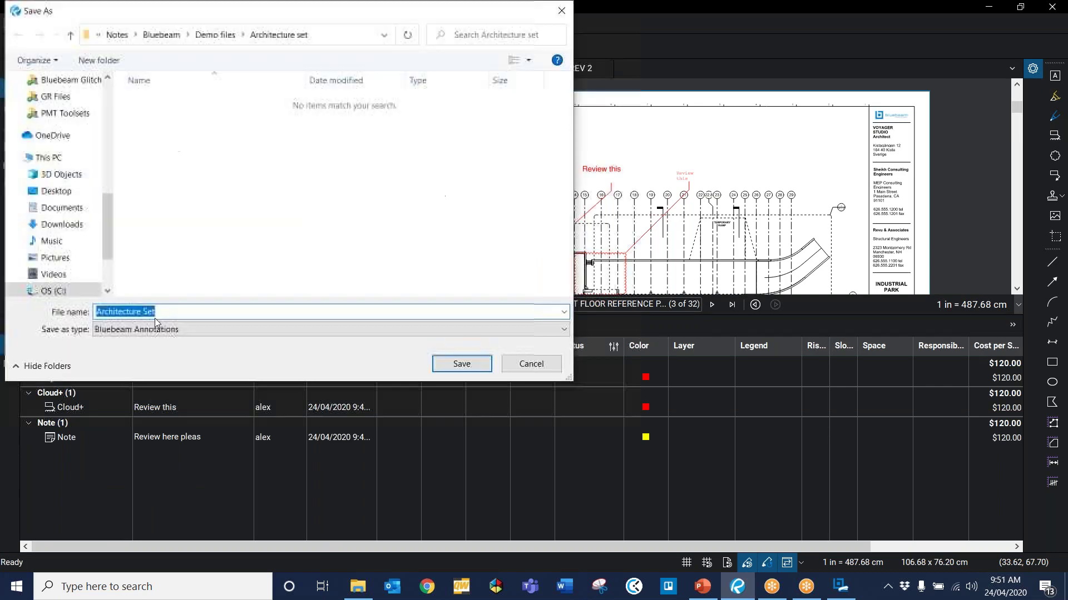
pyautogui.click(183, 138)
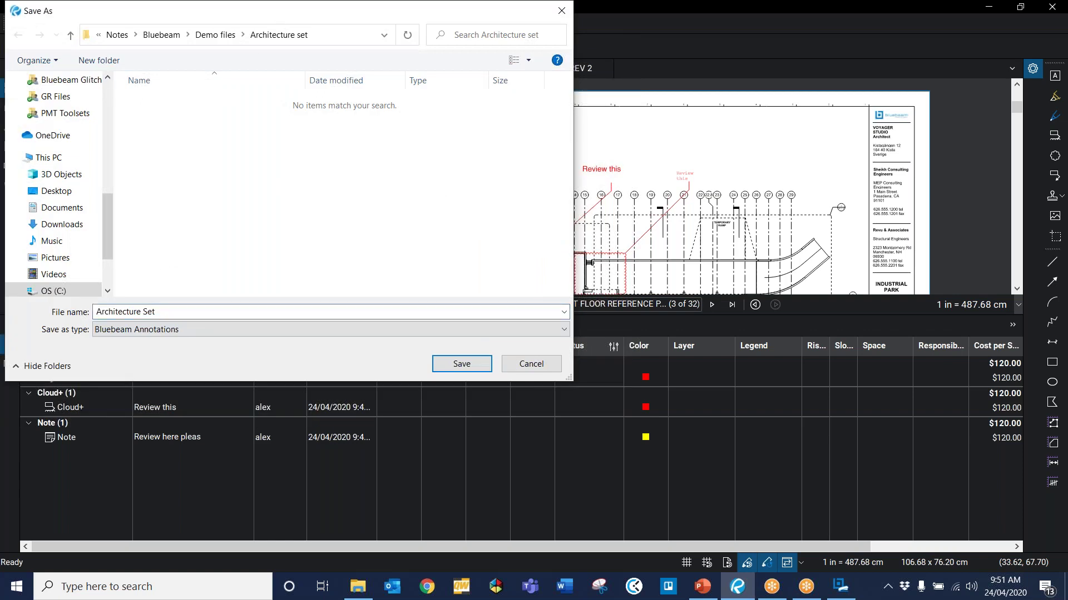
pyautogui.click(234, 318)
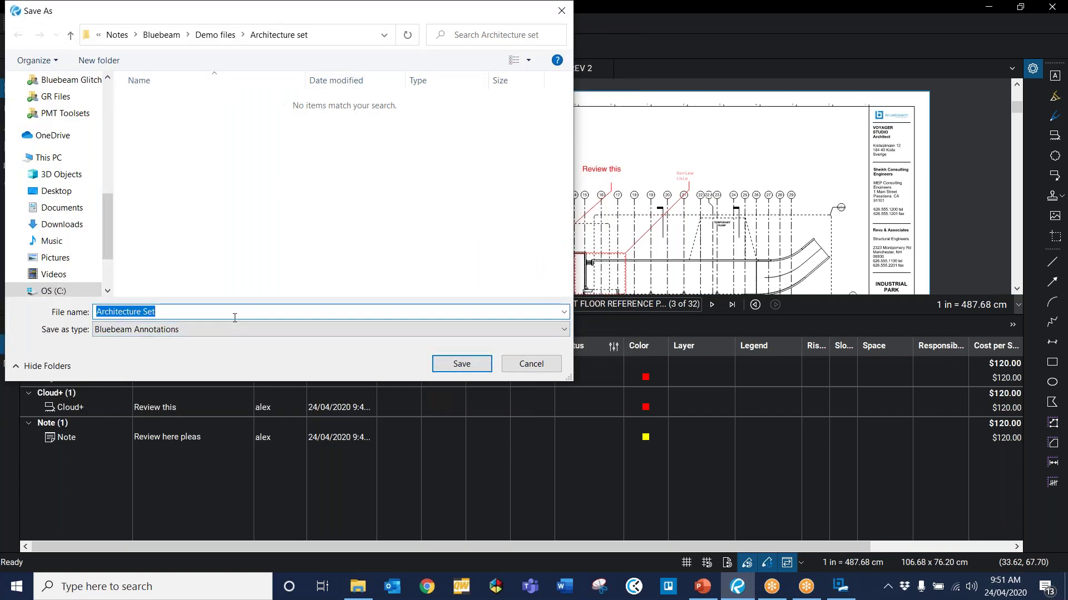
pyautogui.click(235, 317)
pyautogui.write('mark')
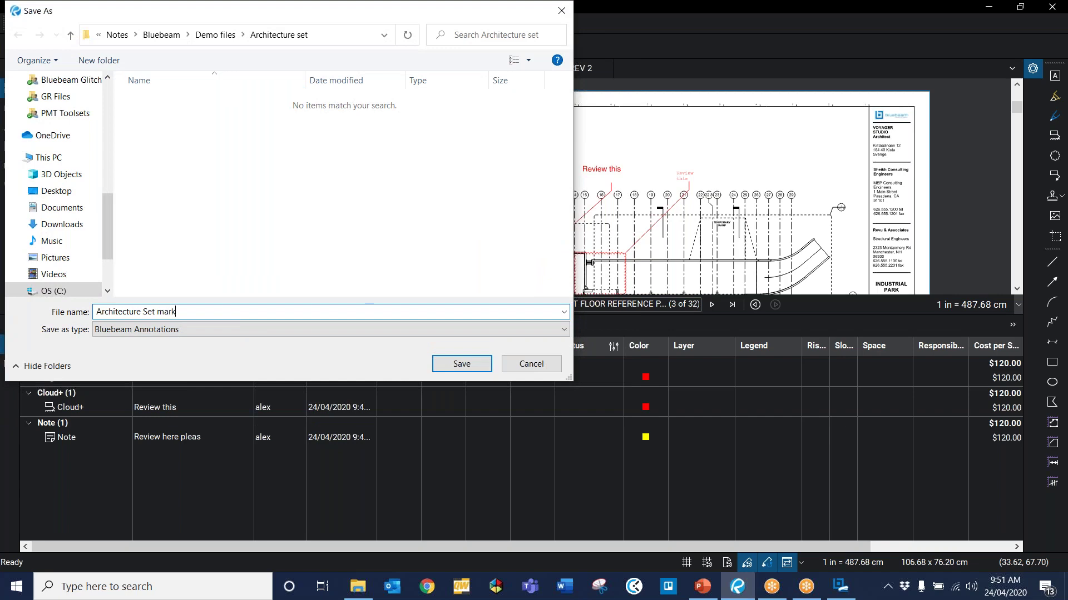
pyautogui.write('ups')
pyautogui.press('Return')
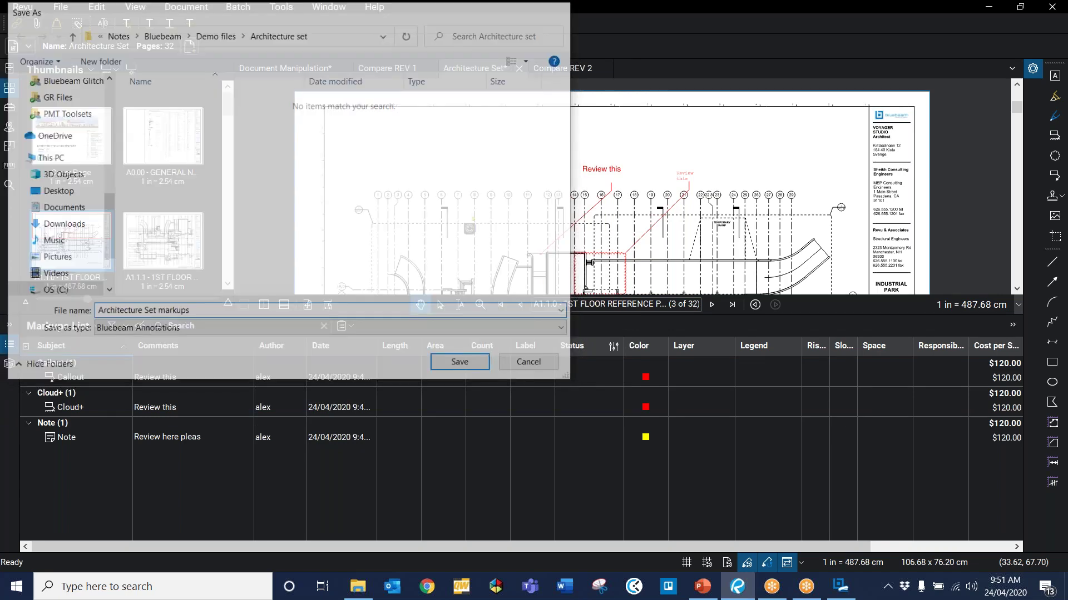
pyautogui.click(570, 68)
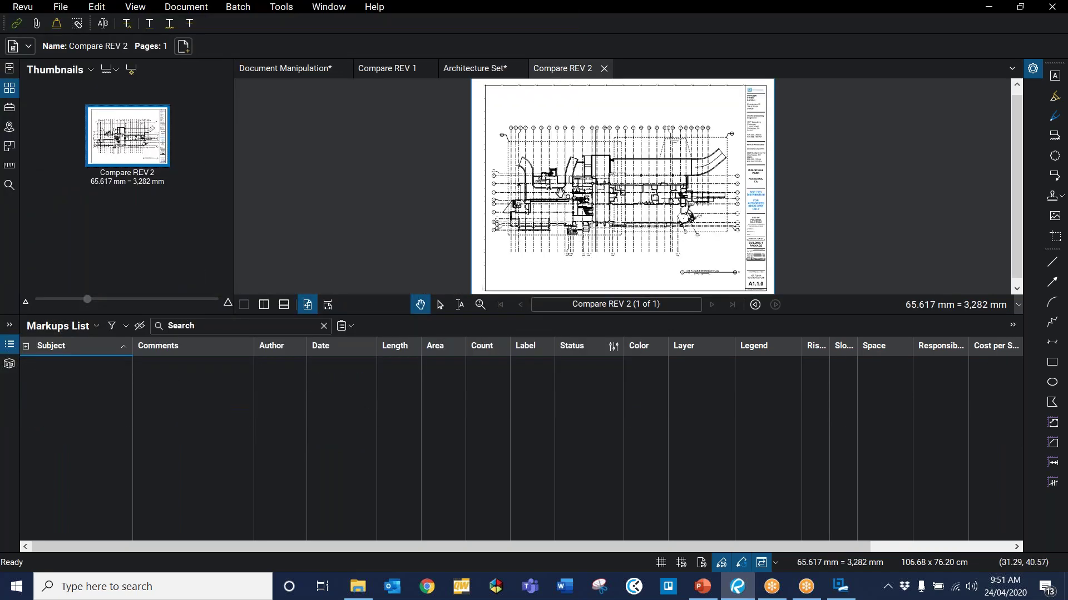
# - Import 'Architecture Set markups' into Compare REV 2, accepting the too-few-pages warning
pyautogui.scroll(3, 557, 187)
pyautogui.click(344, 326)
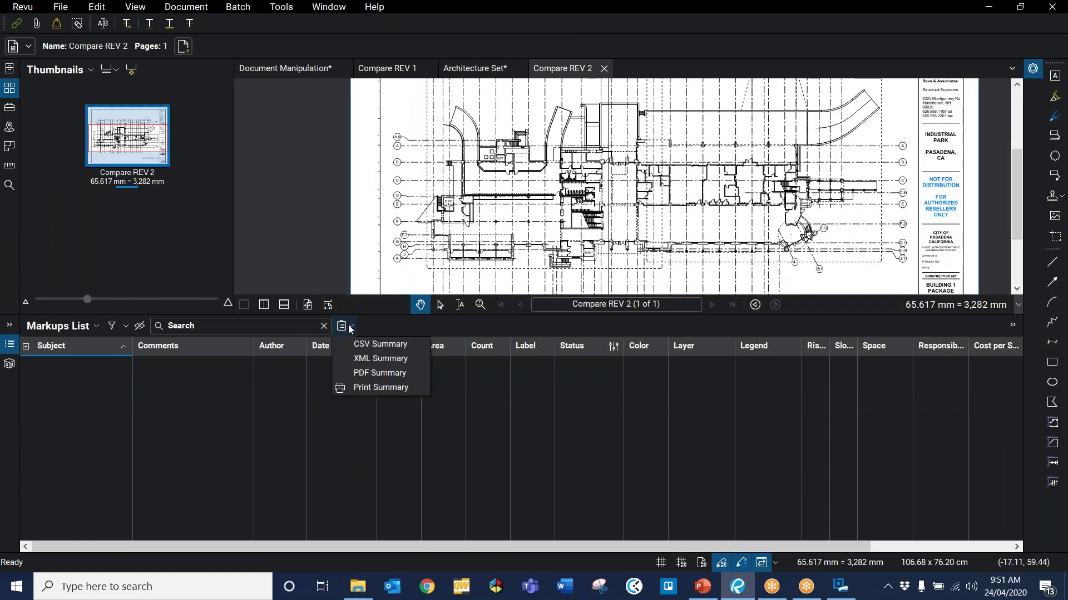
pyautogui.click(343, 325)
pyautogui.click(85, 328)
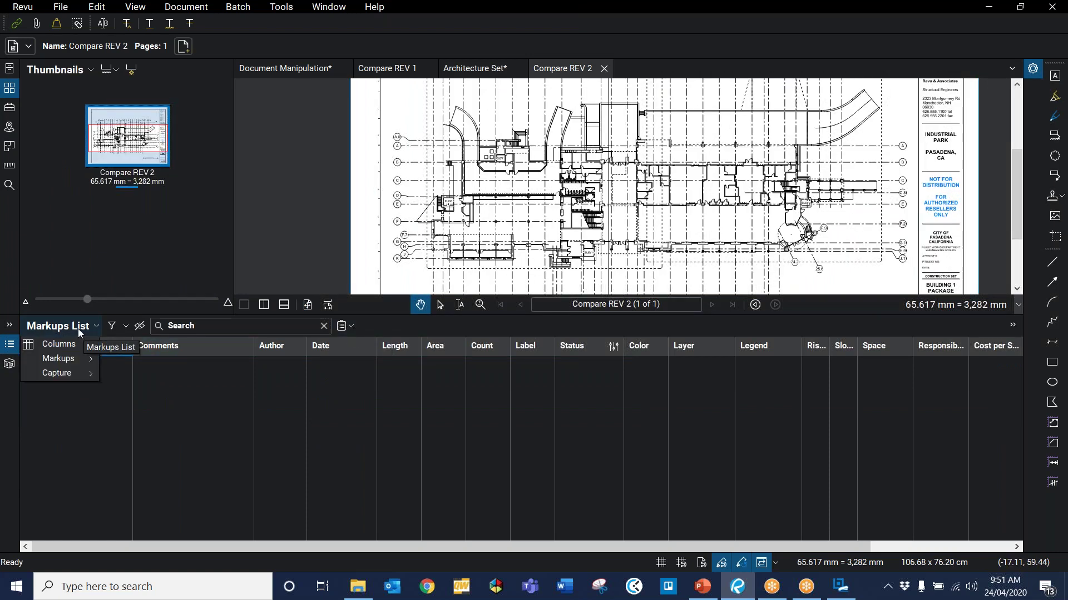
pyautogui.moveTo(64, 362)
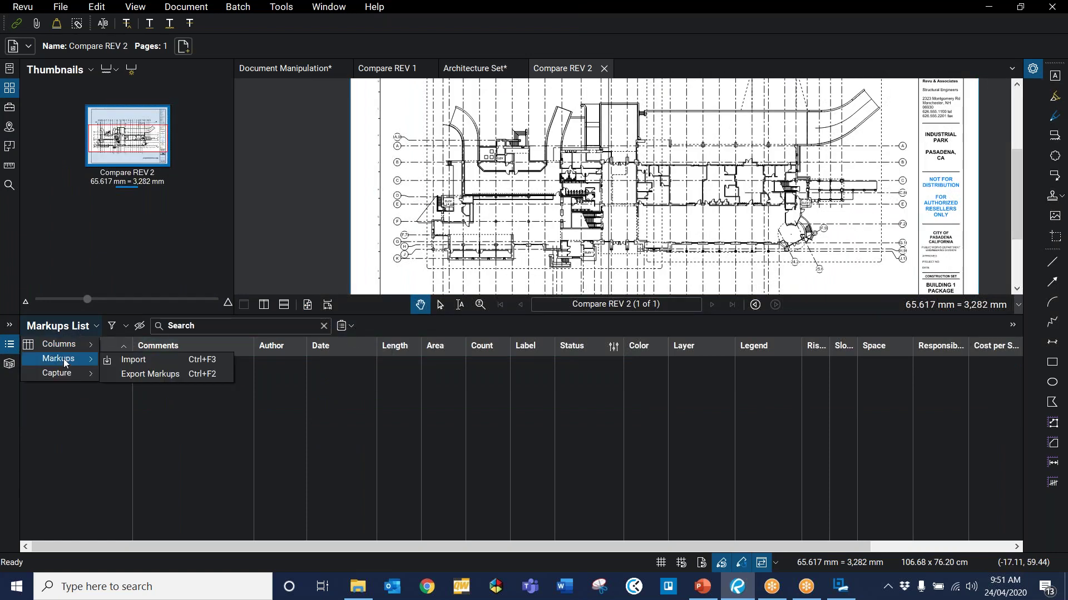
pyautogui.click(169, 361)
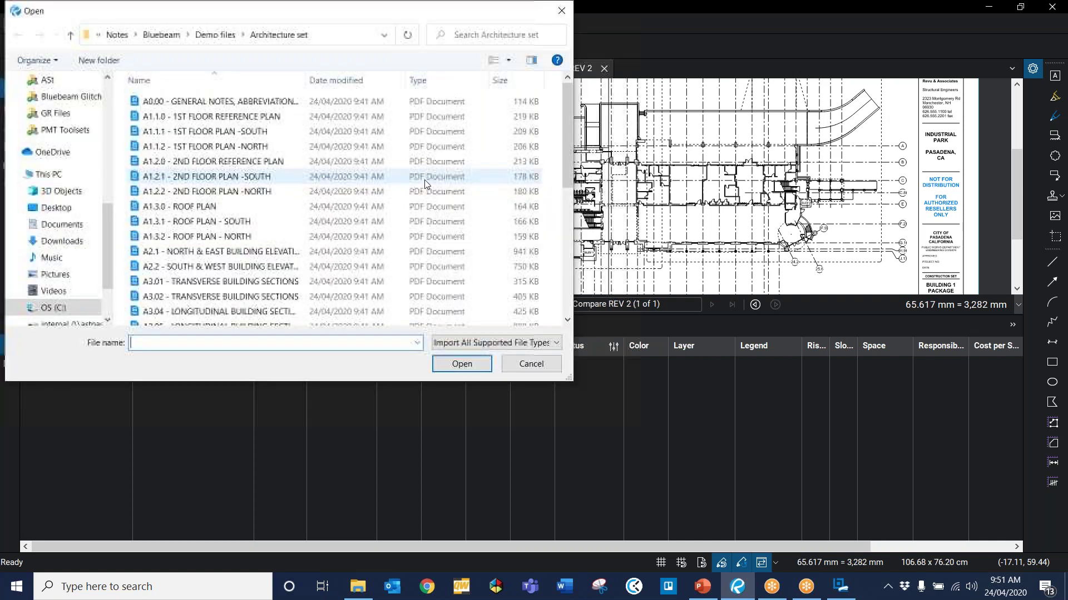
pyautogui.scroll(-10, 255, 119)
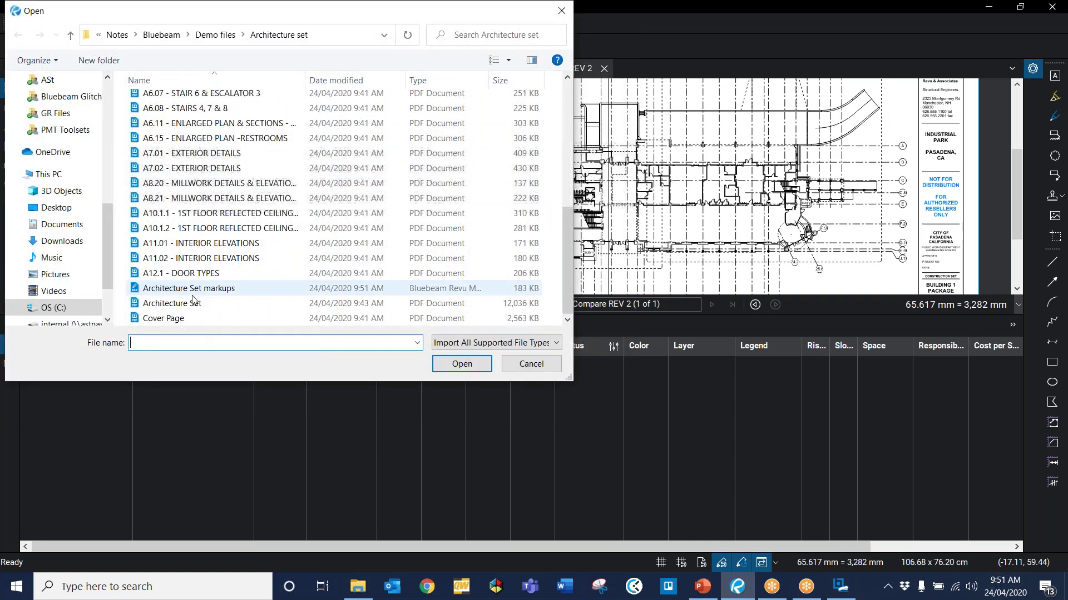
pyautogui.click(216, 294)
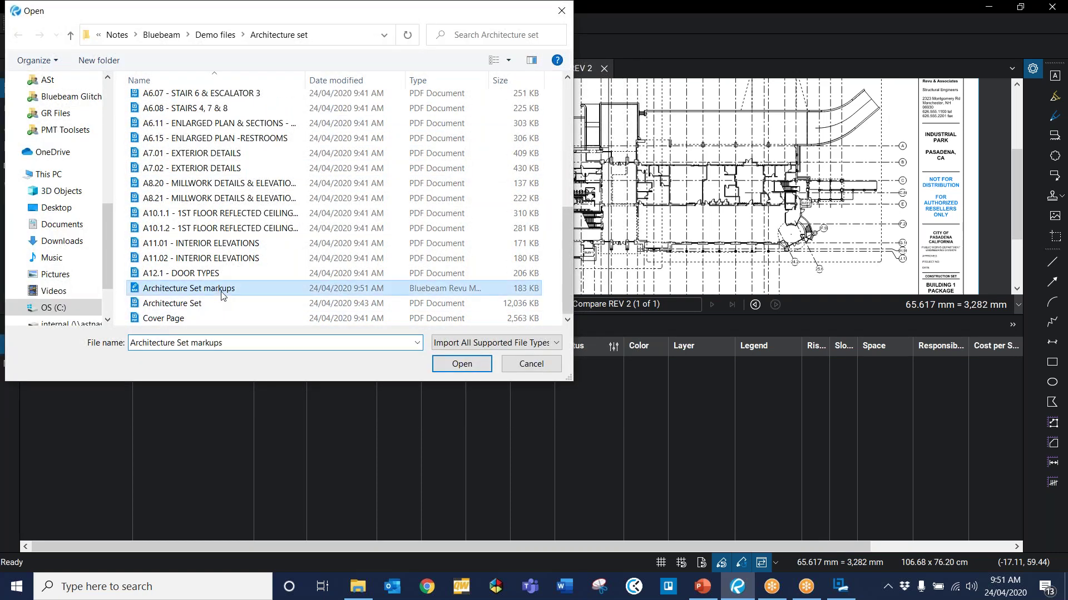
pyautogui.click(454, 366)
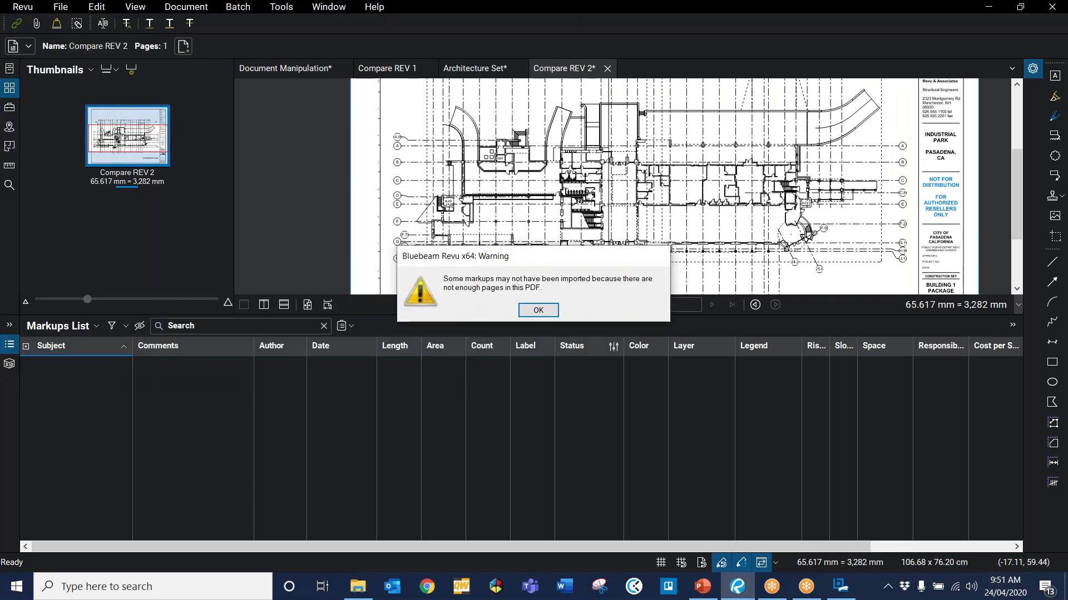
pyautogui.click(540, 310)
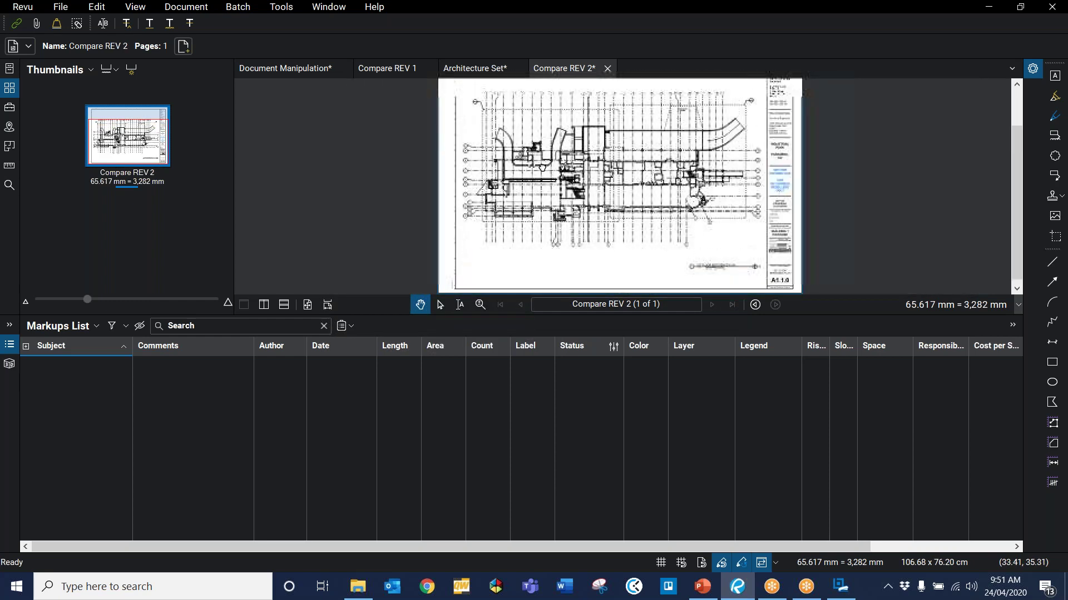
# - In the Architecture Set, hide the Markups List and copy the callouts and revision cloud
pyautogui.click(492, 69)
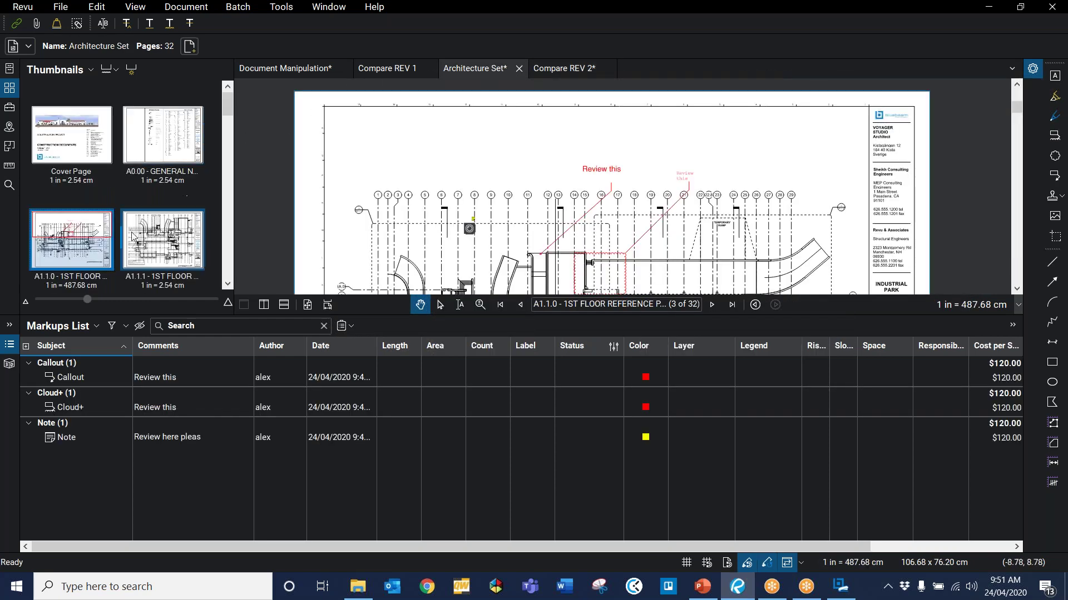
pyautogui.moveTo(364, 204); pyautogui.dragTo(305, 192)
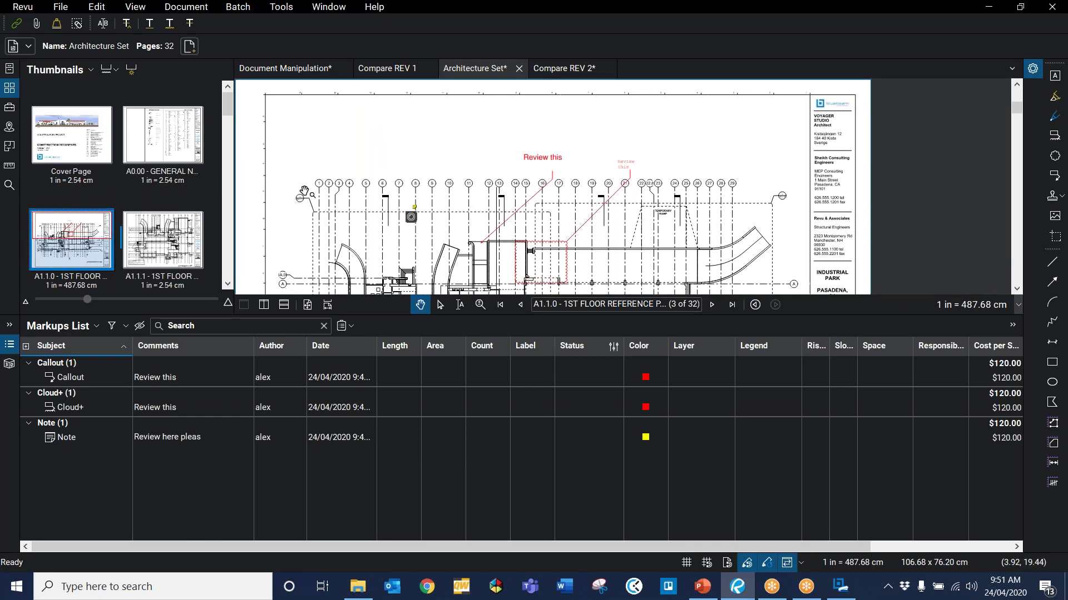
pyautogui.click(8, 347)
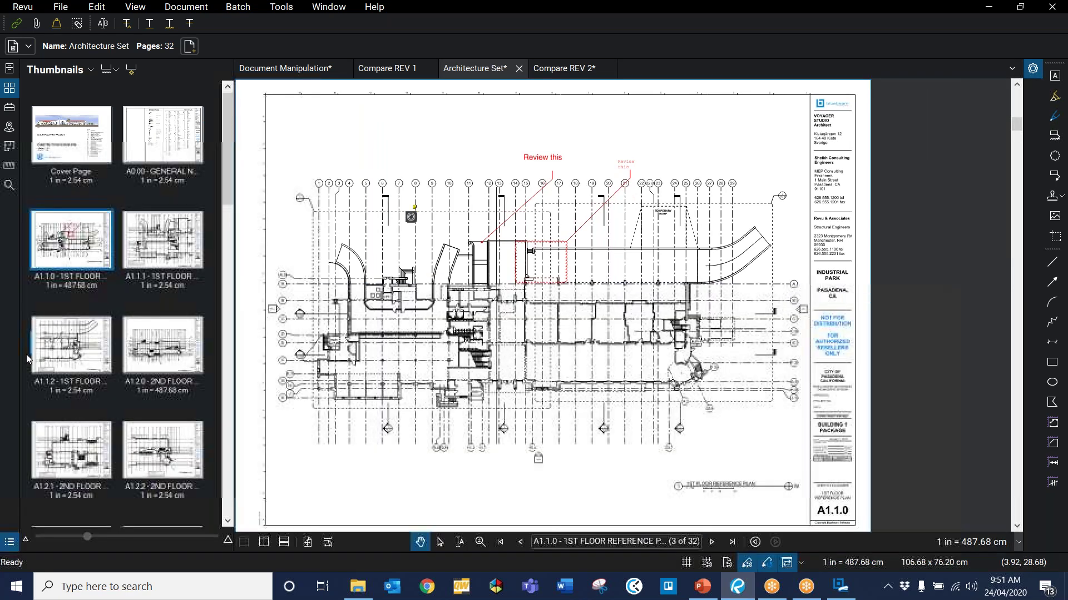
pyautogui.scroll(-1, 301, 103)
pyautogui.moveTo(302, 103); pyautogui.dragTo(302, 104)
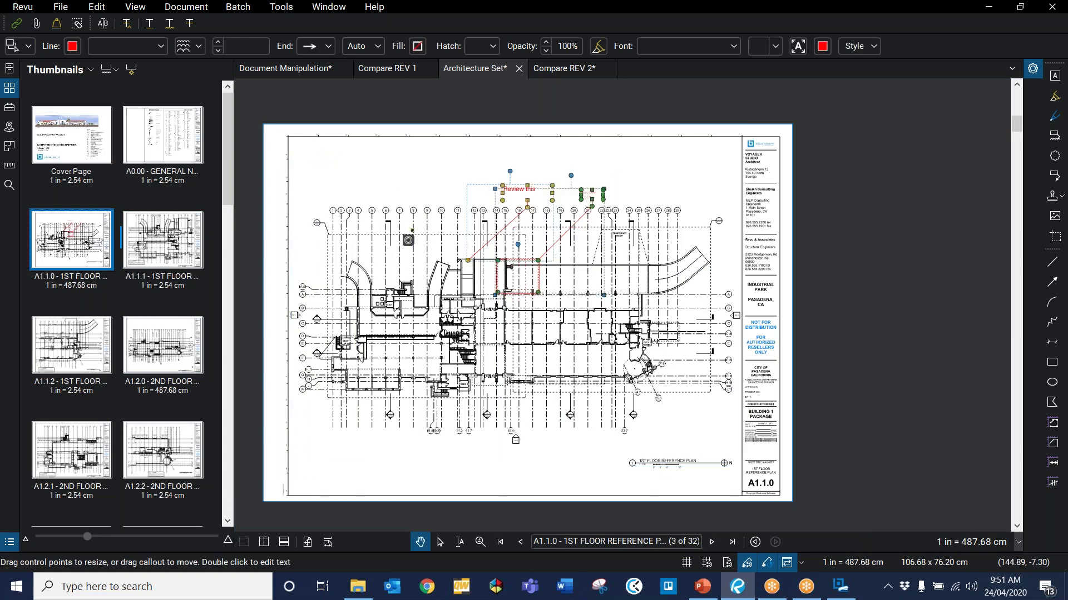
pyautogui.rightClick(529, 260)
pyautogui.click(605, 273)
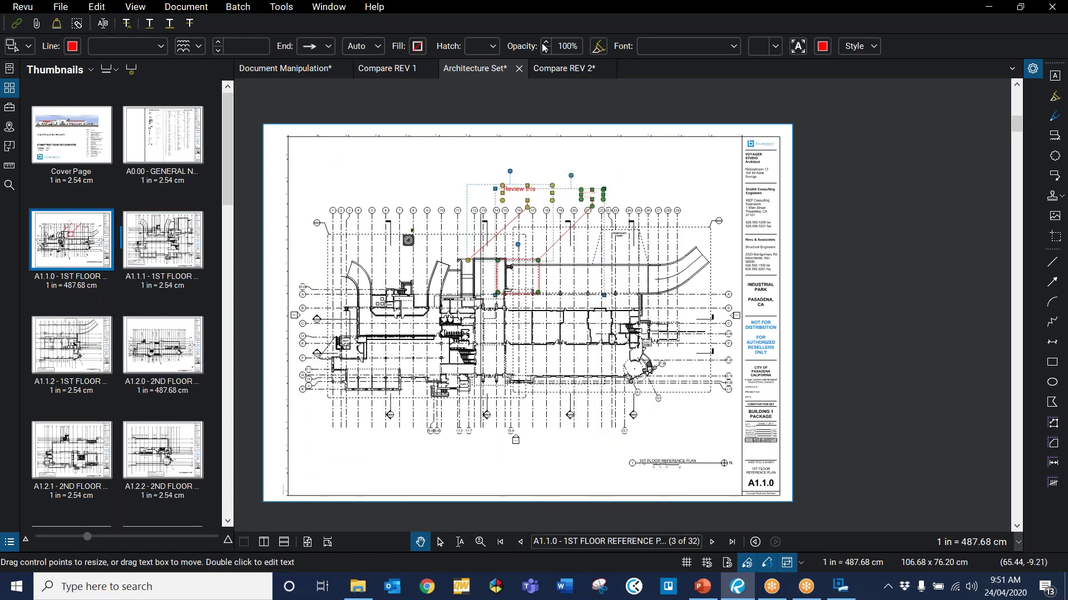
# - Paste the copied markups into Compare REV 2's A1.1.0 sheet at their original positions
pyautogui.click(562, 67)
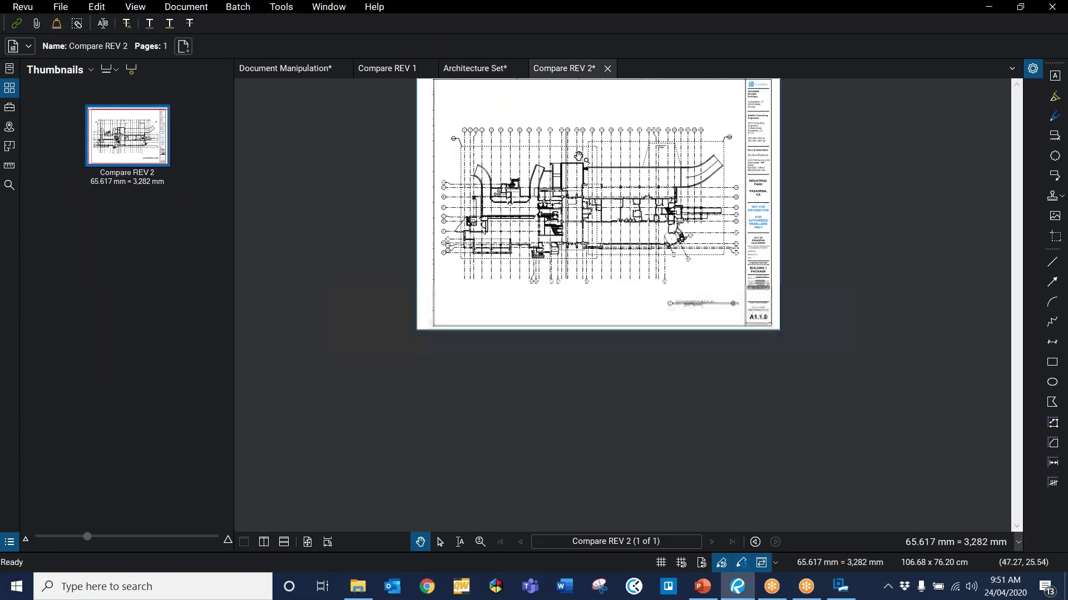
pyautogui.moveTo(573, 158); pyautogui.dragTo(578, 200)
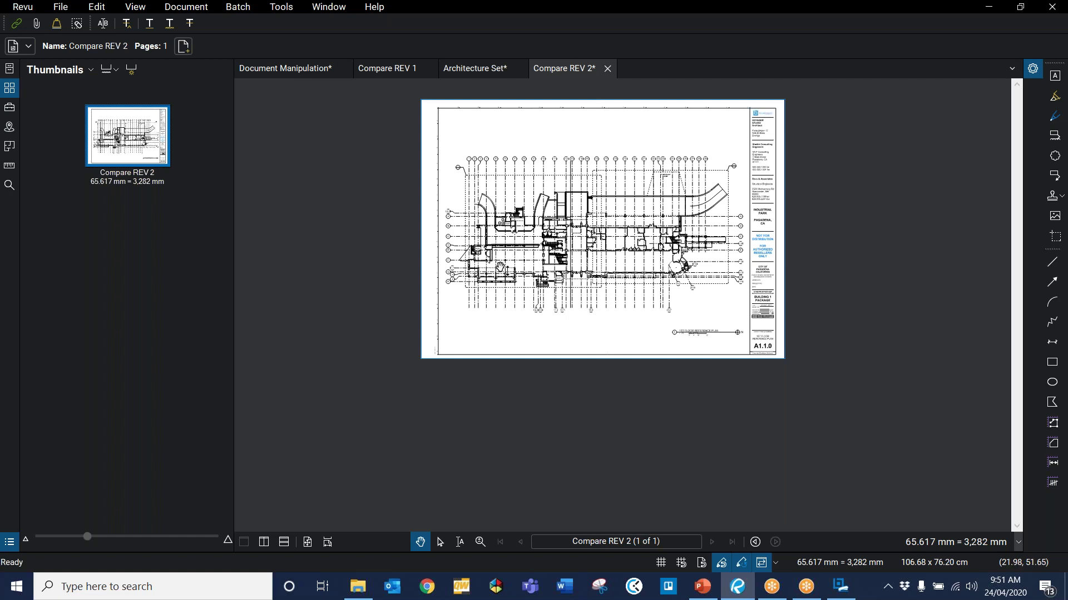
pyautogui.hotkey('ctrl', 'v')
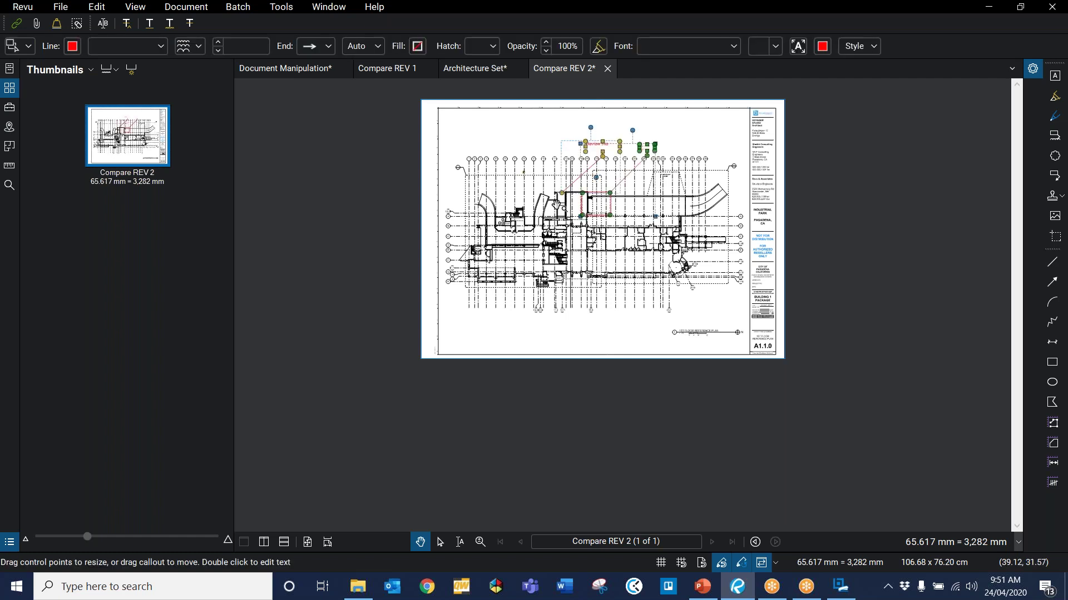
pyautogui.scroll(2, 557, 203)
pyautogui.scroll(4, 557, 204)
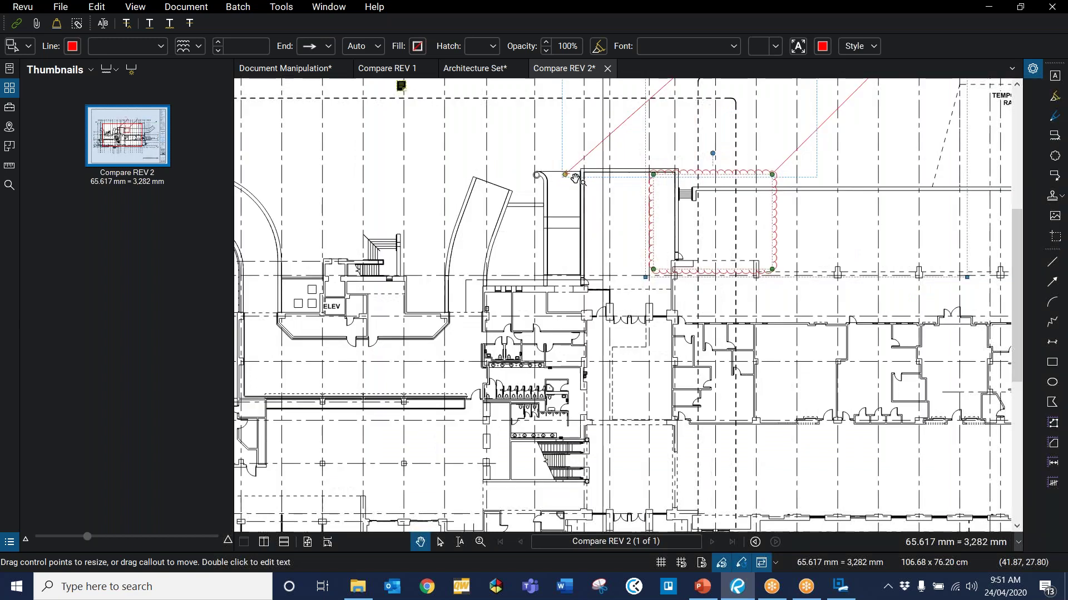
pyautogui.scroll(-3, 580, 169)
pyautogui.press('Escape')
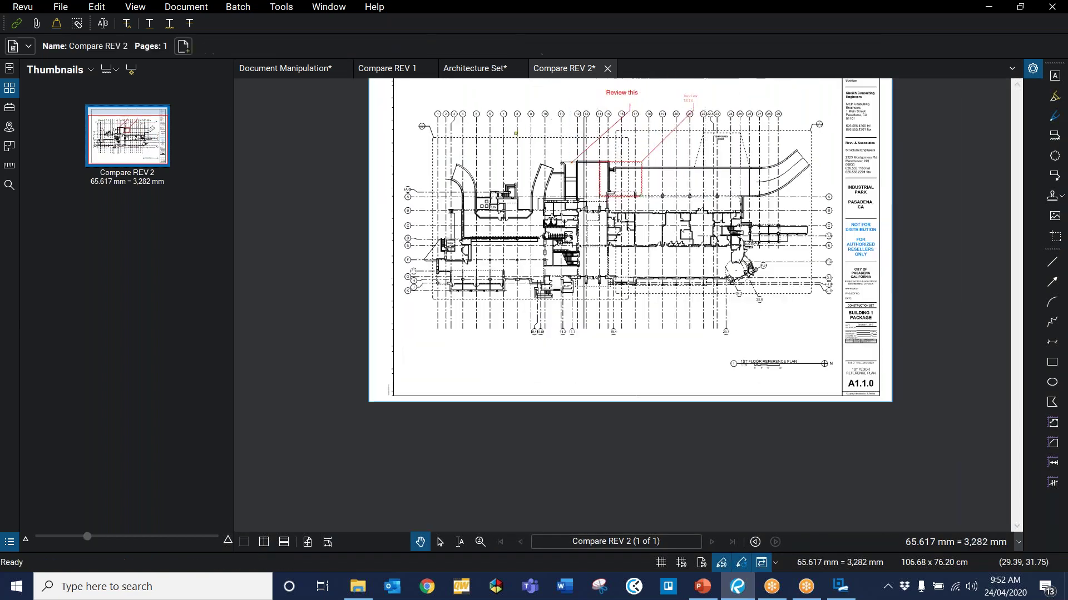
pyautogui.scroll(2, 576, 150)
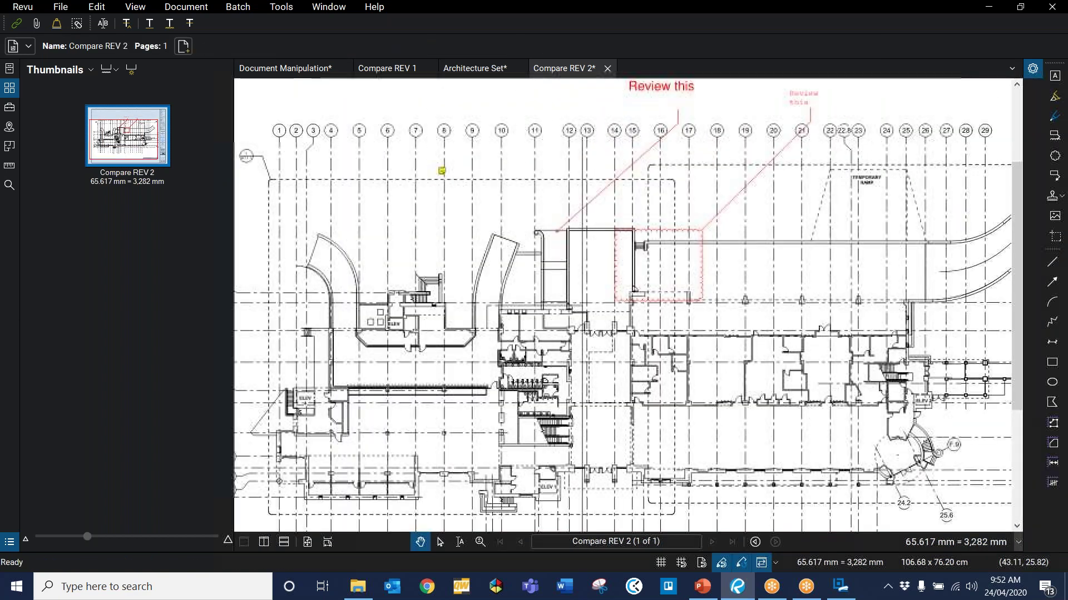
pyautogui.scroll(-2, 531, 217)
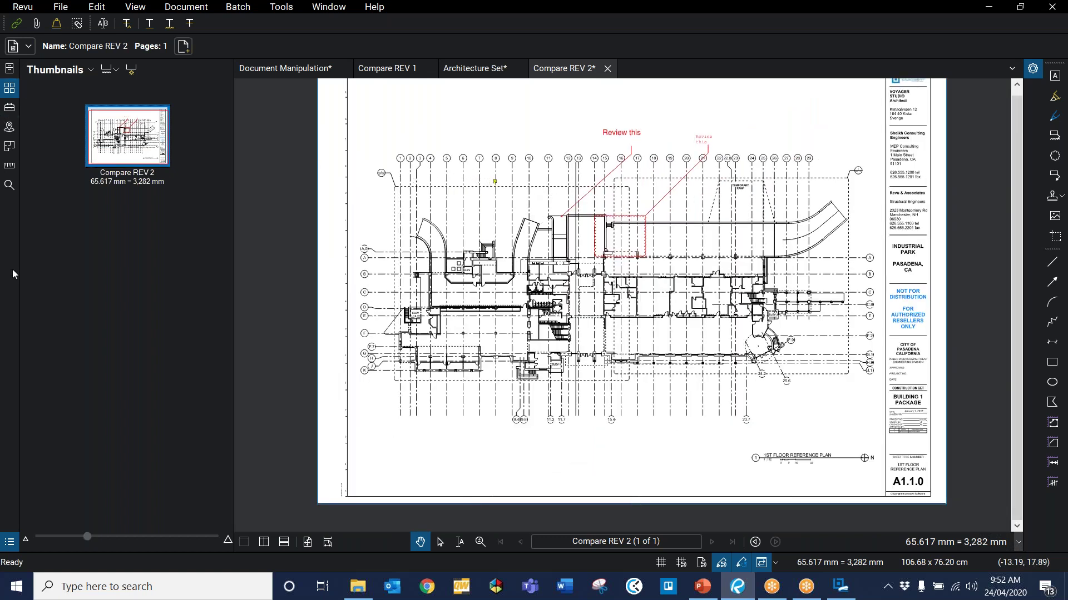
# - Show the Layers panel beside the Compare REV 2 sheet via the side panel's Show list
pyautogui.rightClick(3, 218)
pyautogui.moveTo(18, 226)
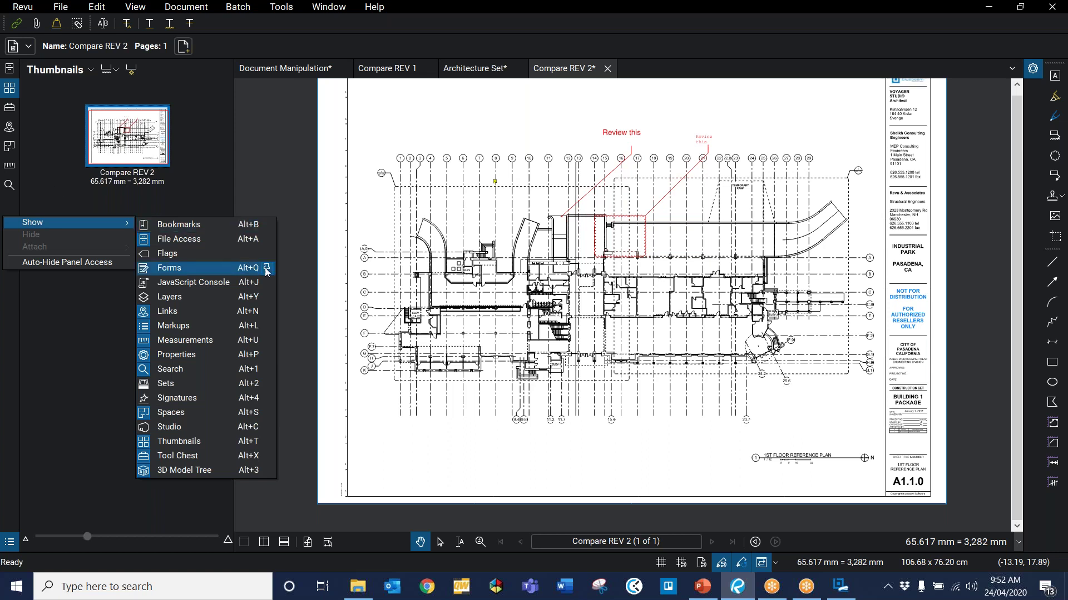
pyautogui.click(195, 304)
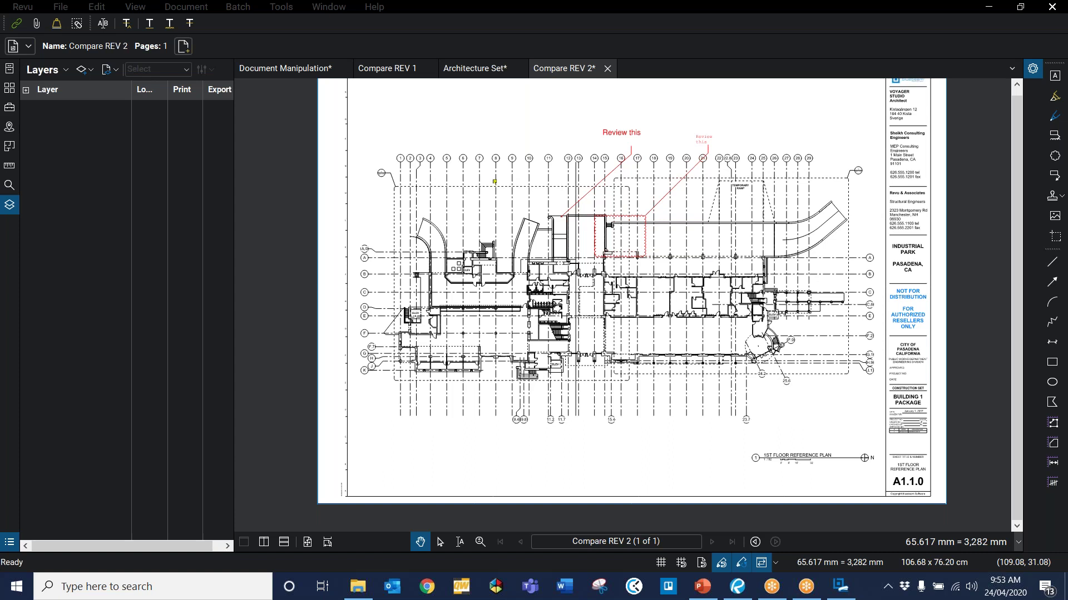
# - Return to PowerPoint's Week2 deck, slide 5 'Questions?', with nothing selected
pyautogui.click(697, 591)
pyautogui.click(616, 351)
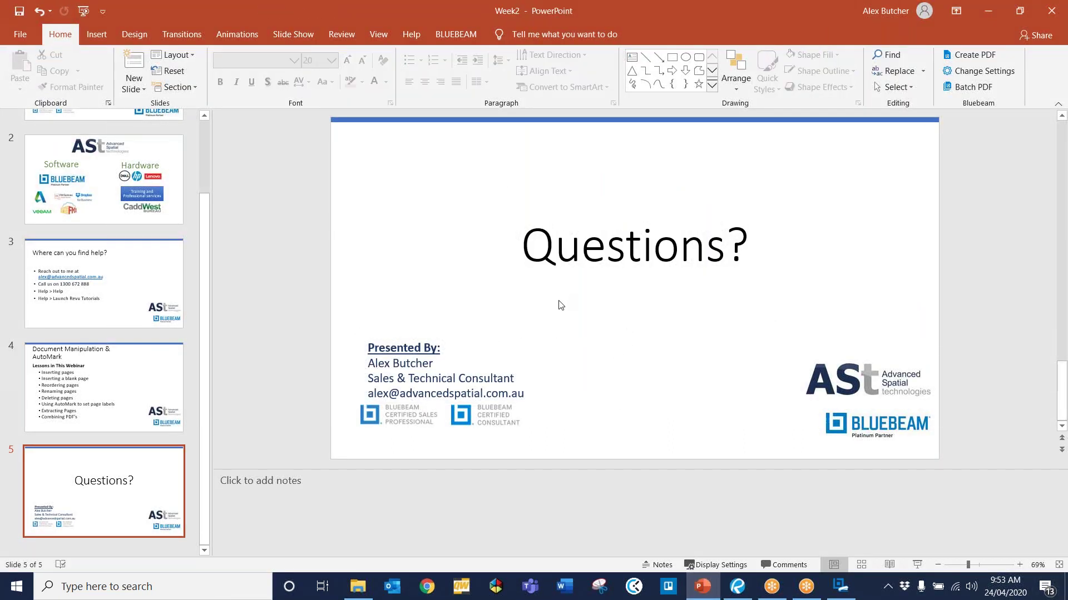